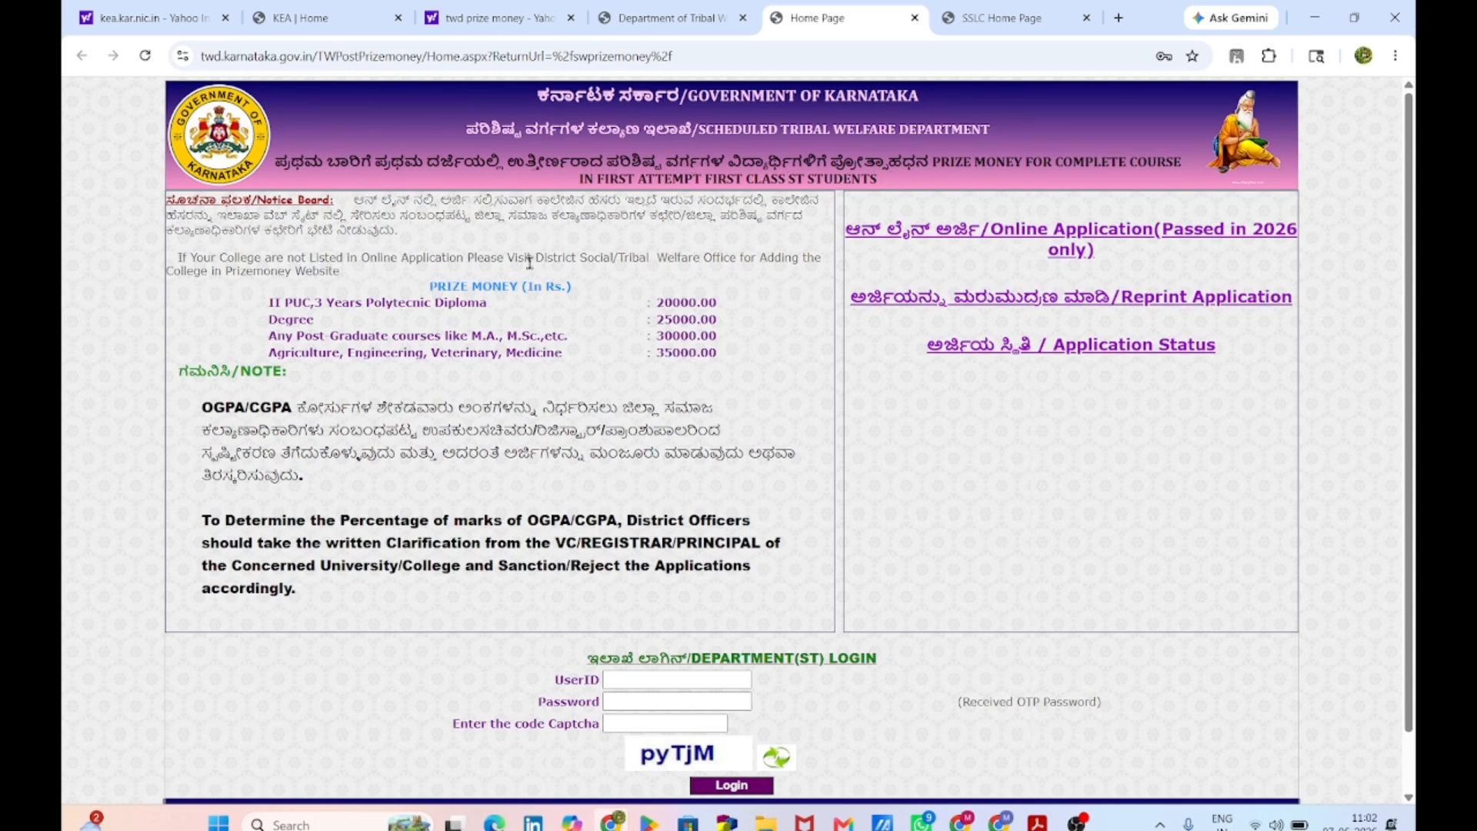
Step: Highlight the Prize Money rows for II PUC/diploma, post-graduate and Agriculture/Engineering/Veterinary/Medicine courses
left_click_drag(269, 302, 503, 303)
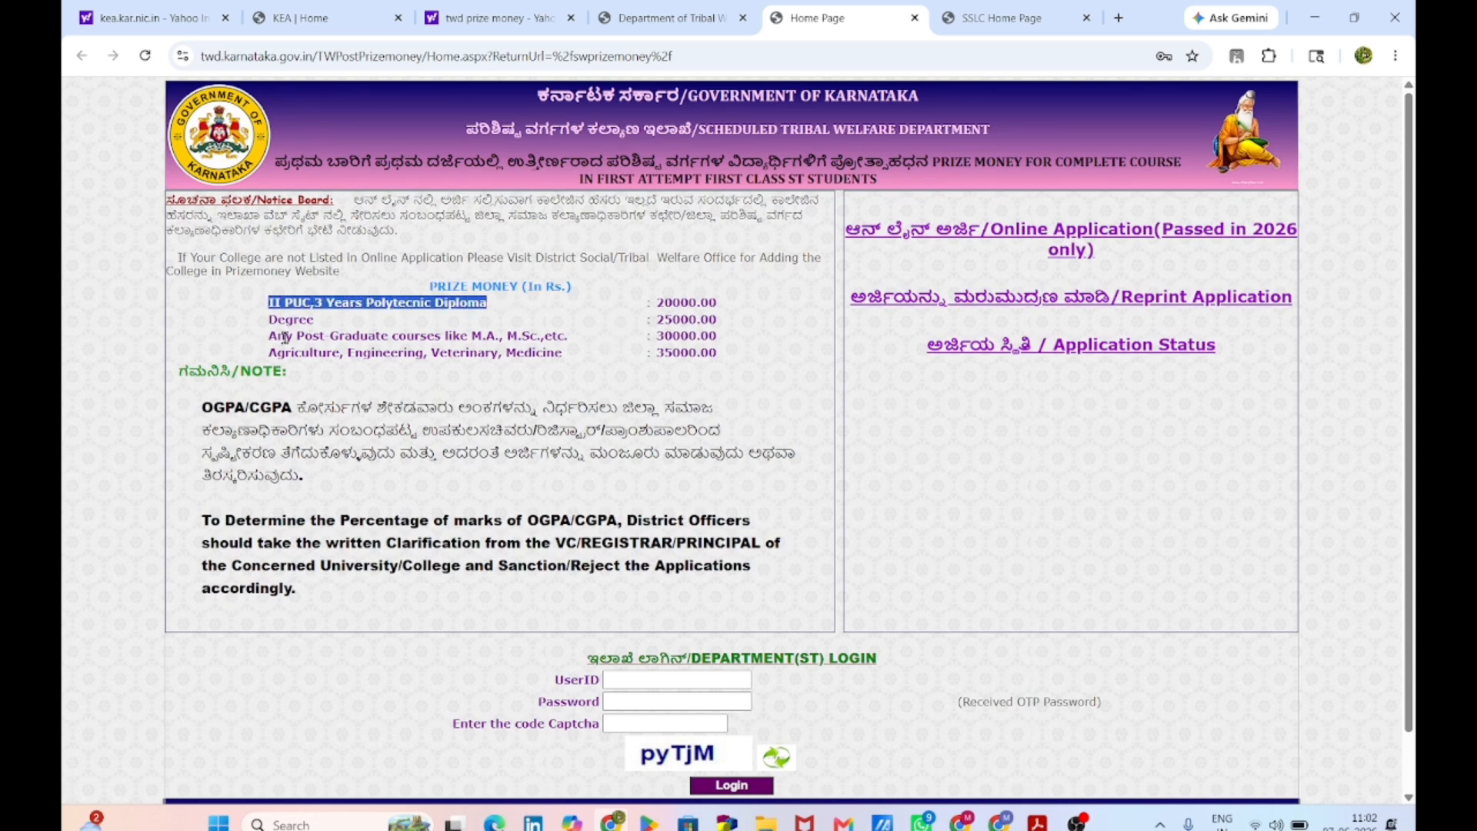
left_click_drag(286, 335, 711, 335)
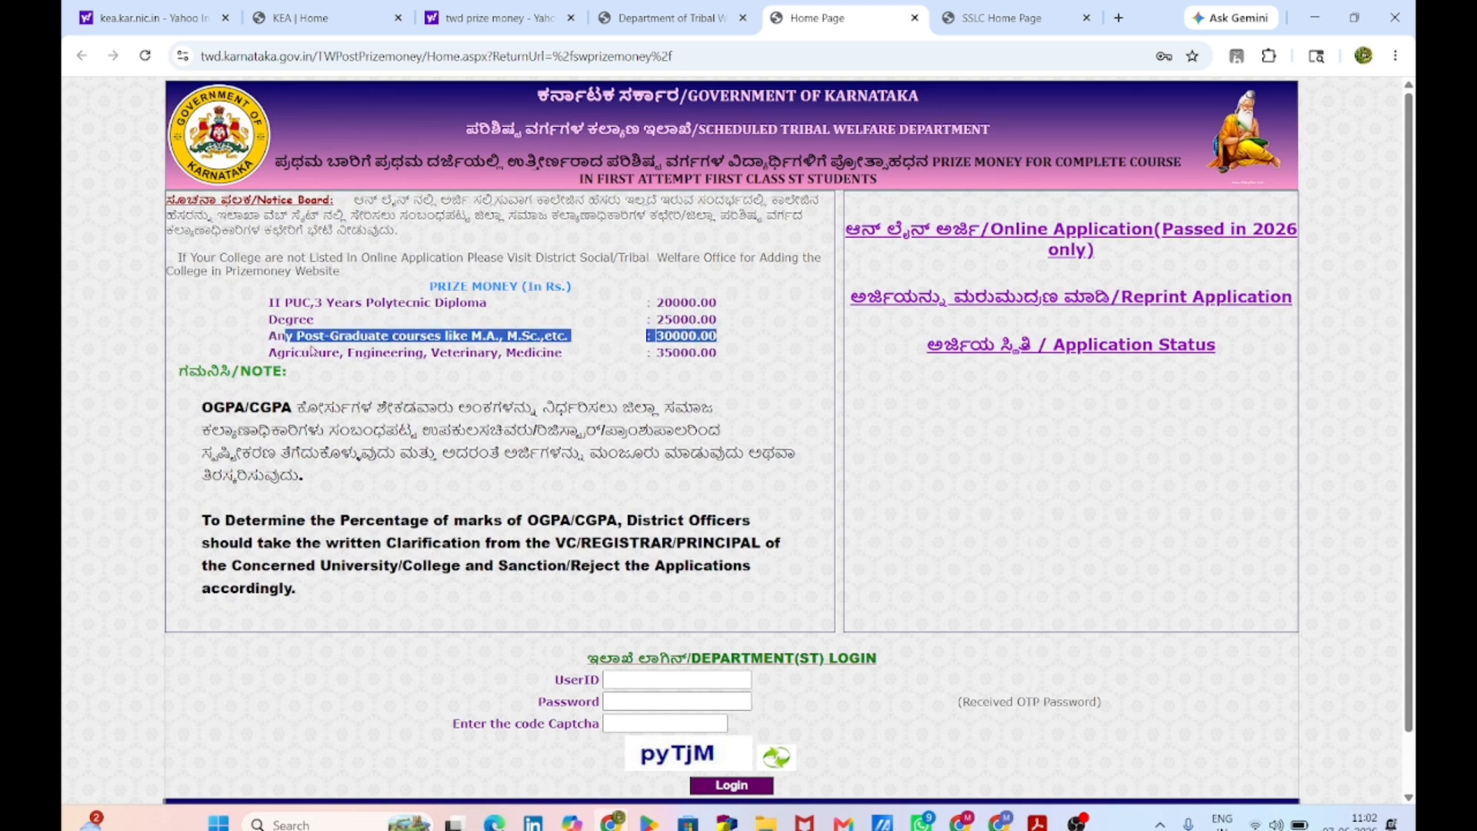
left_click(267, 352)
left_click_drag(268, 353, 711, 358)
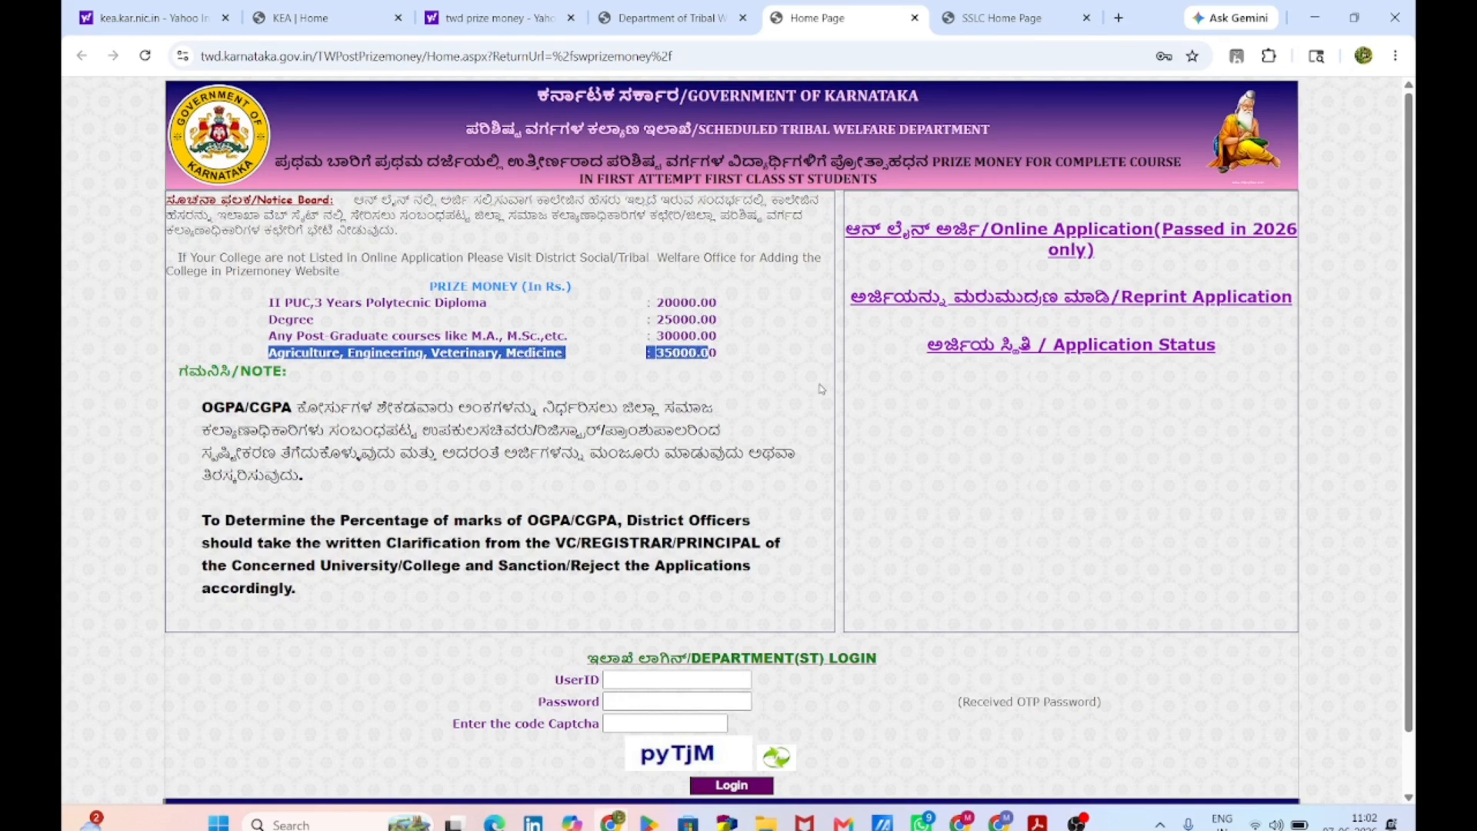
left_click(895, 416)
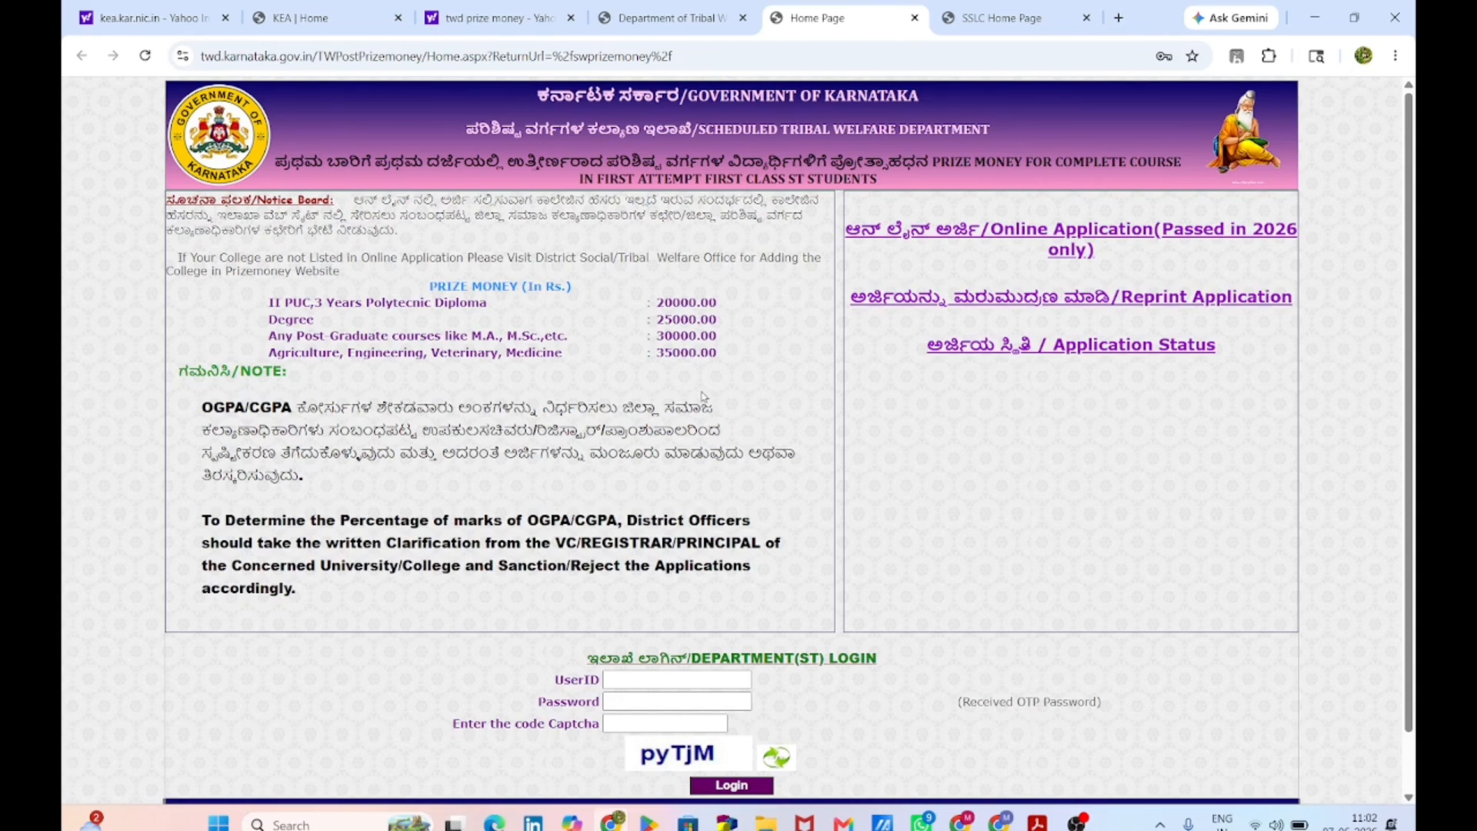
Step: Start the online application with SSLC Board Karnataka, passed year 2024 and the registration number
left_click(928, 231)
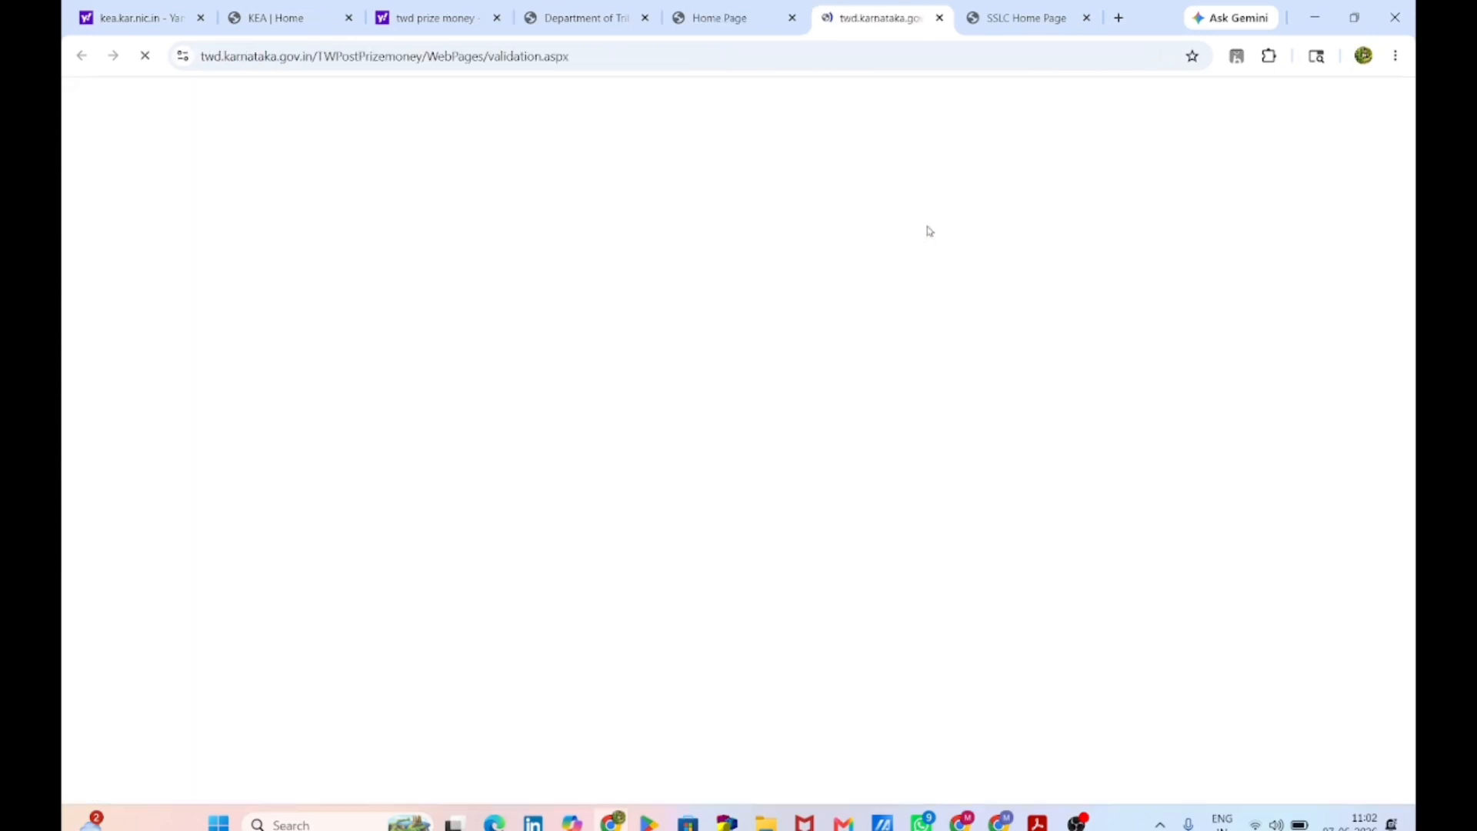
left_click(775, 533)
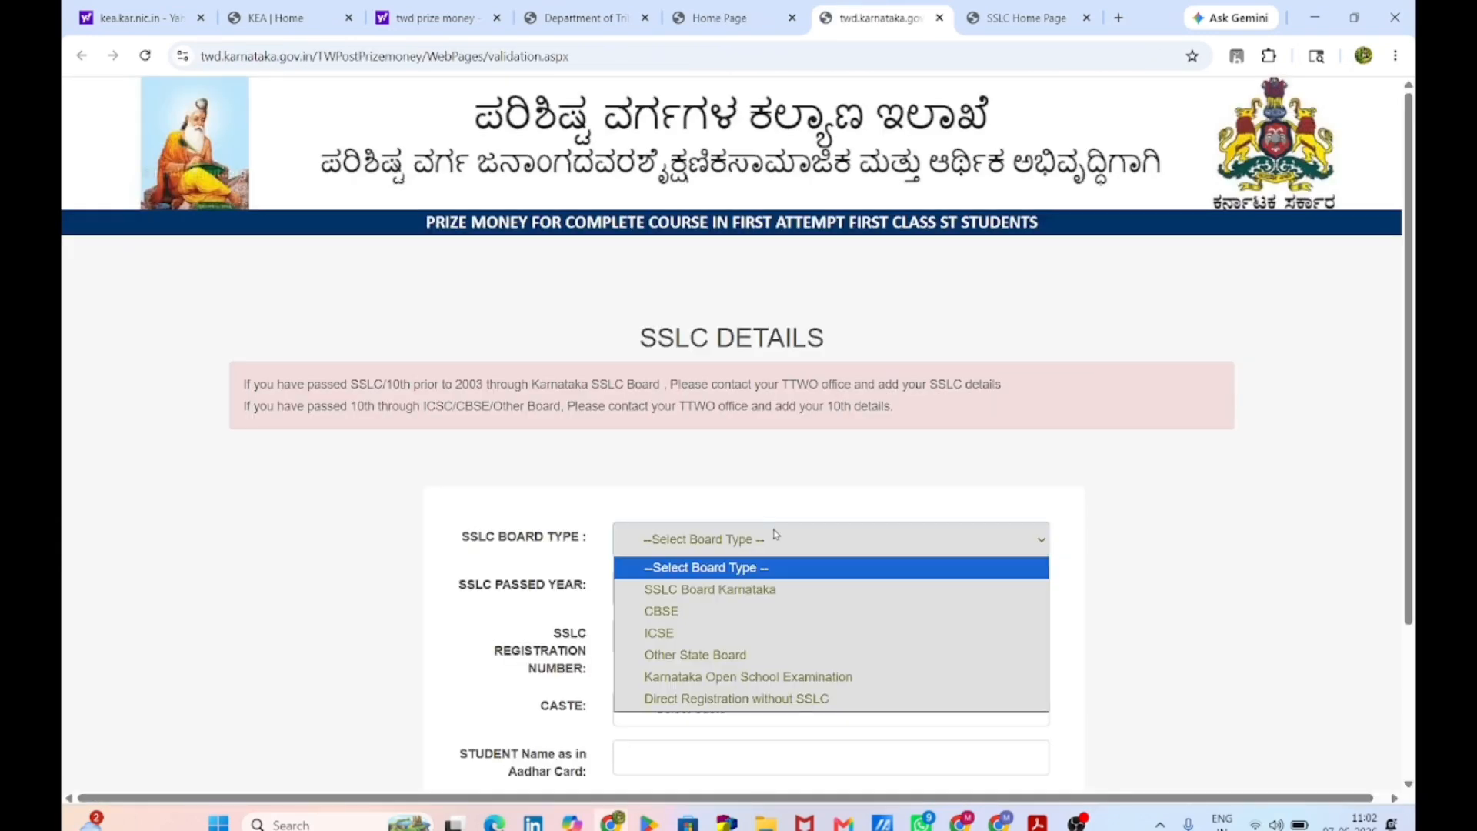
left_click(817, 589)
scroll(821, 586, "down", 1)
scroll(822, 586, "down", 1)
left_click(724, 414)
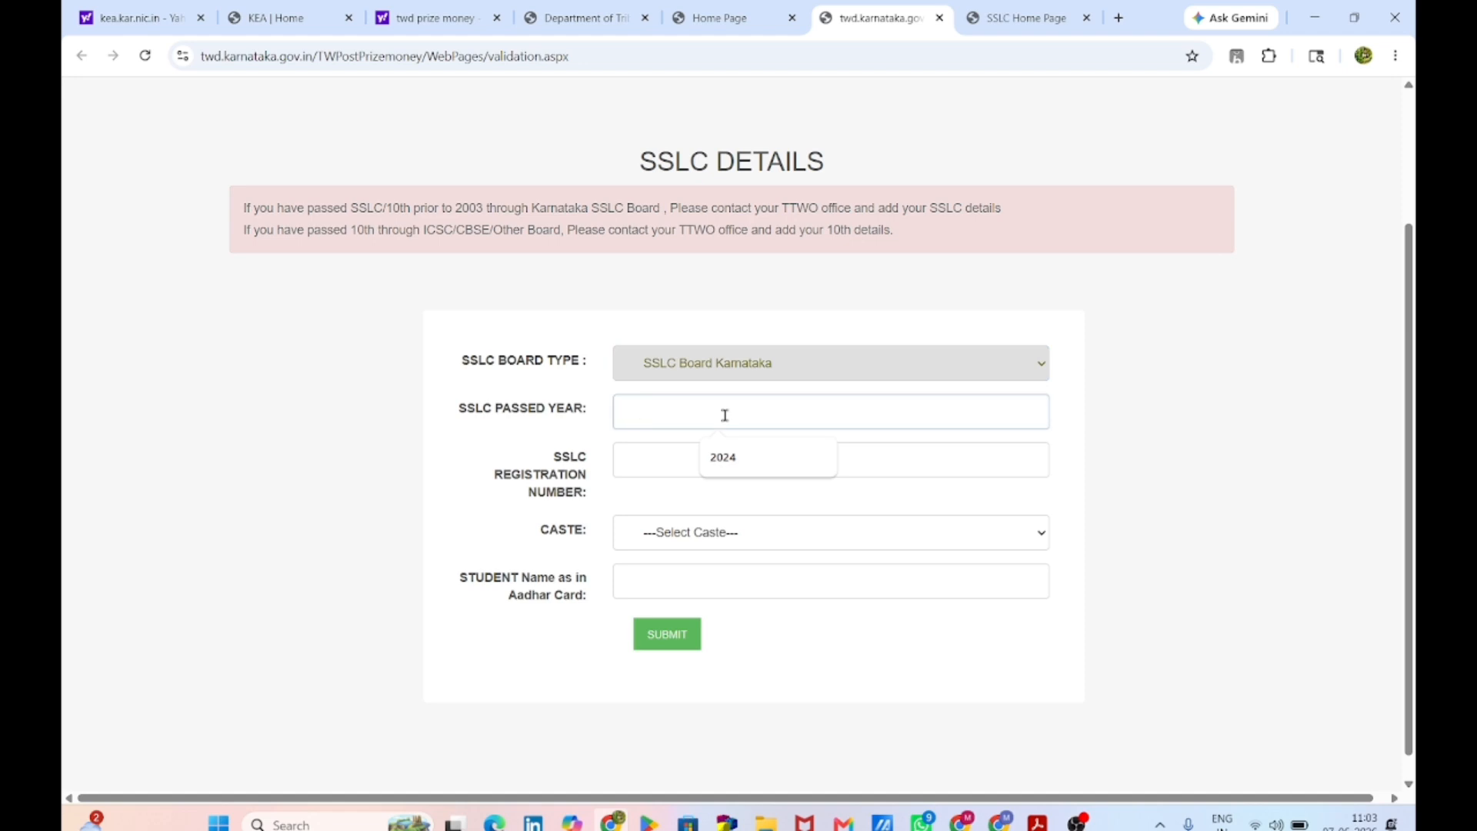
type("2024")
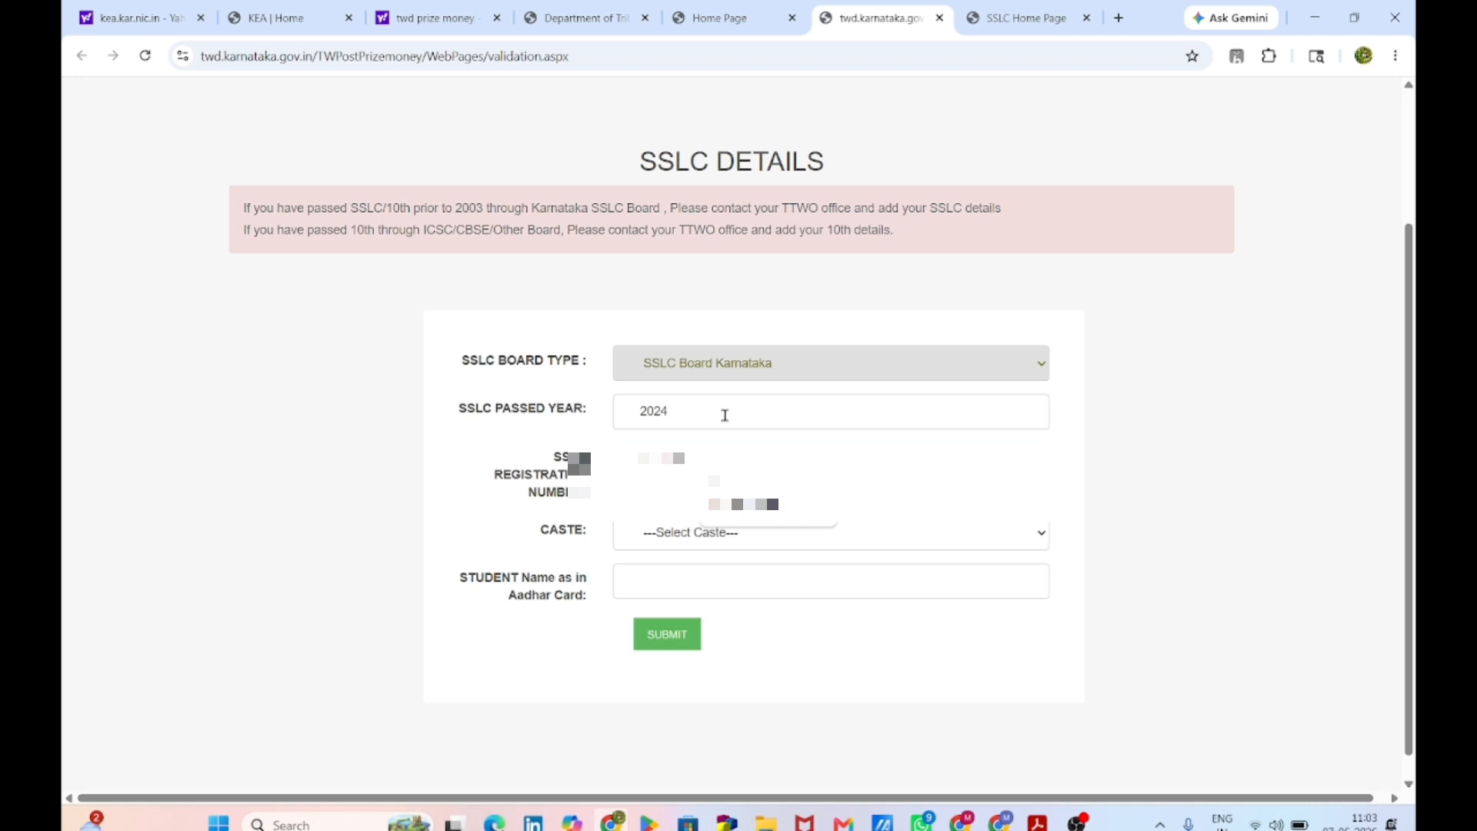
type("****")
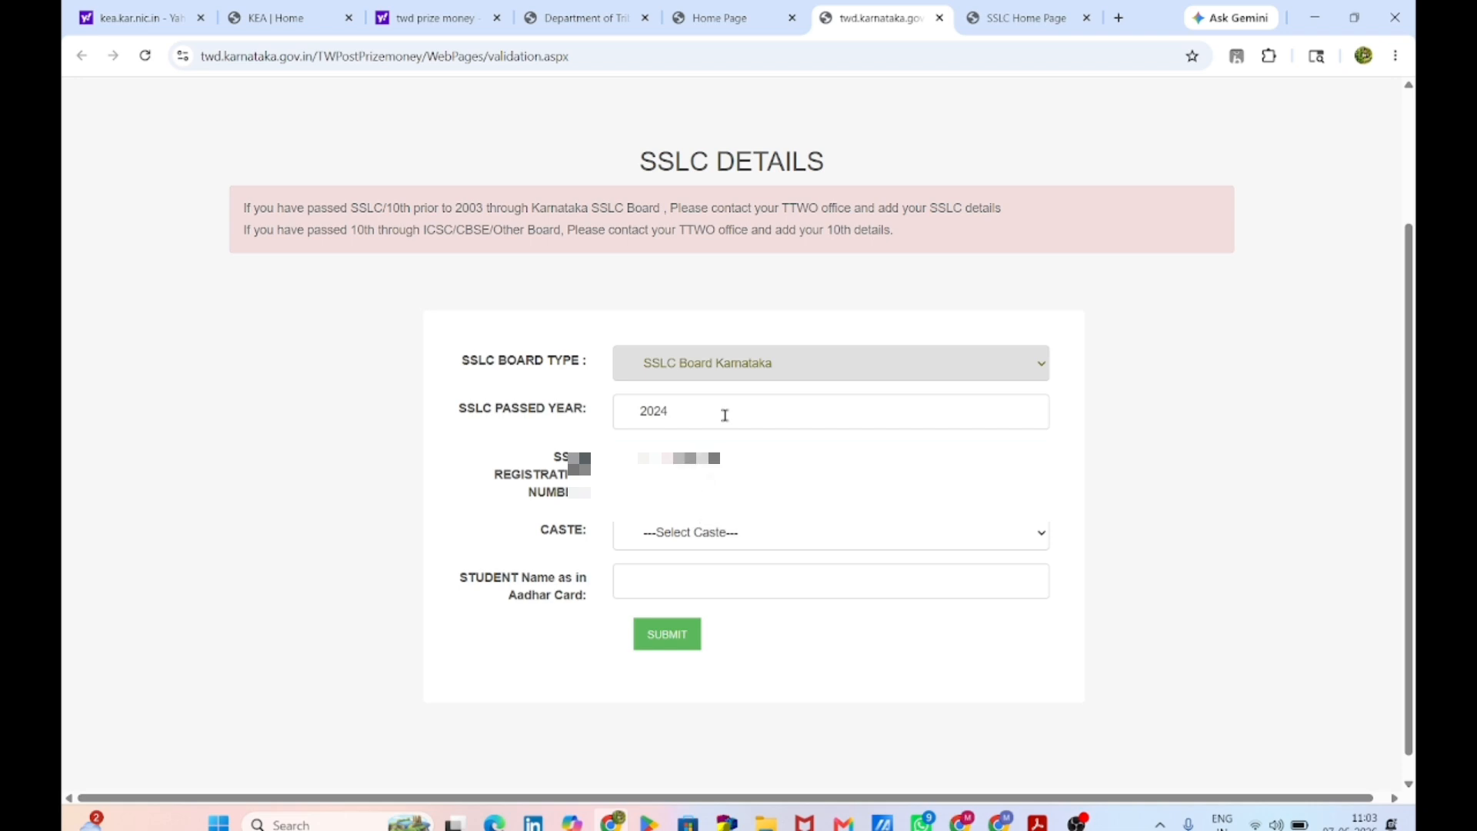
Step: Choose caste ST, fill the student's name from autofill, and submit the SSLC details
left_click(800, 540)
left_click(808, 580)
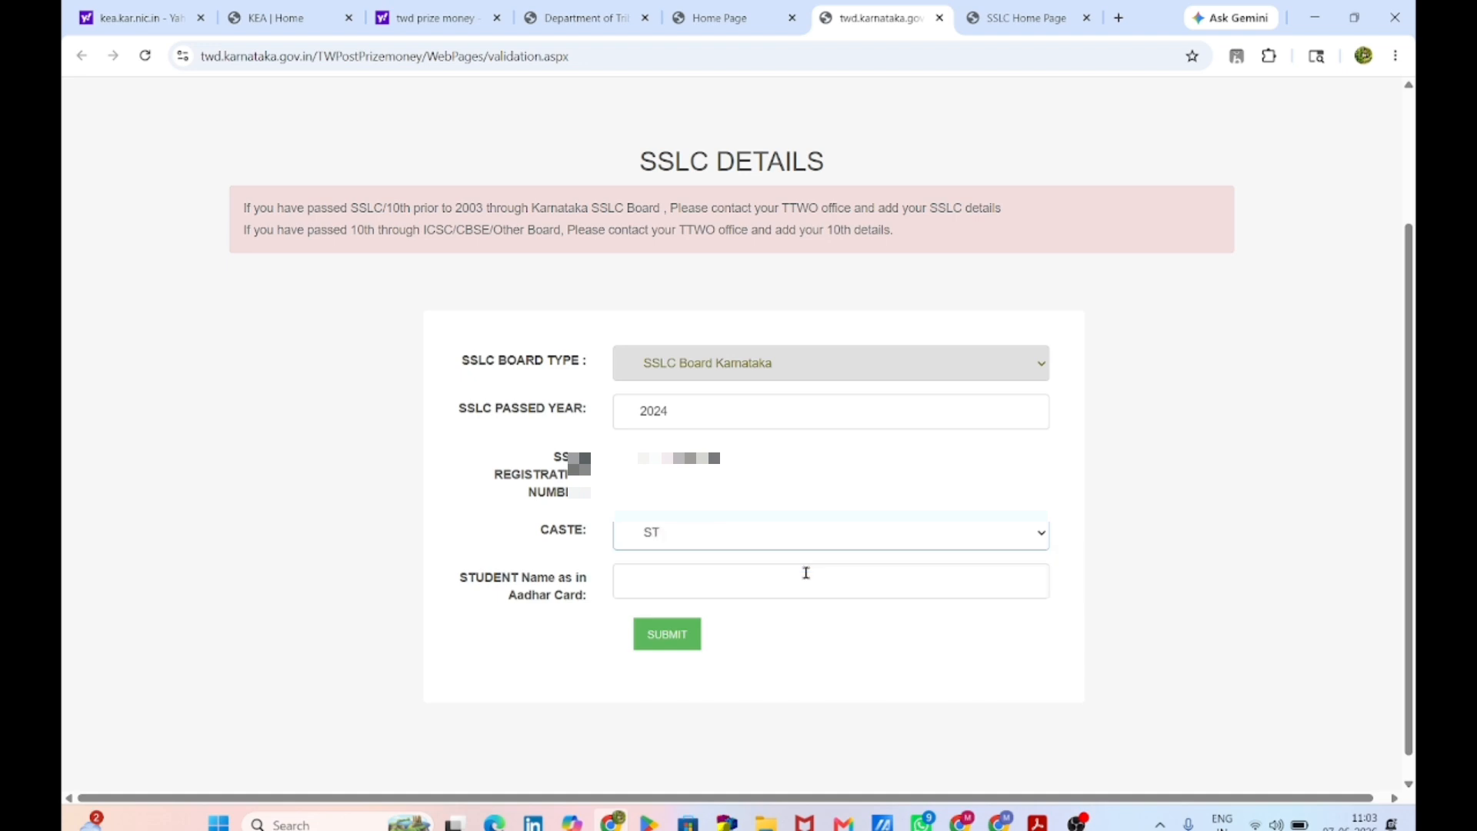
left_click(812, 571)
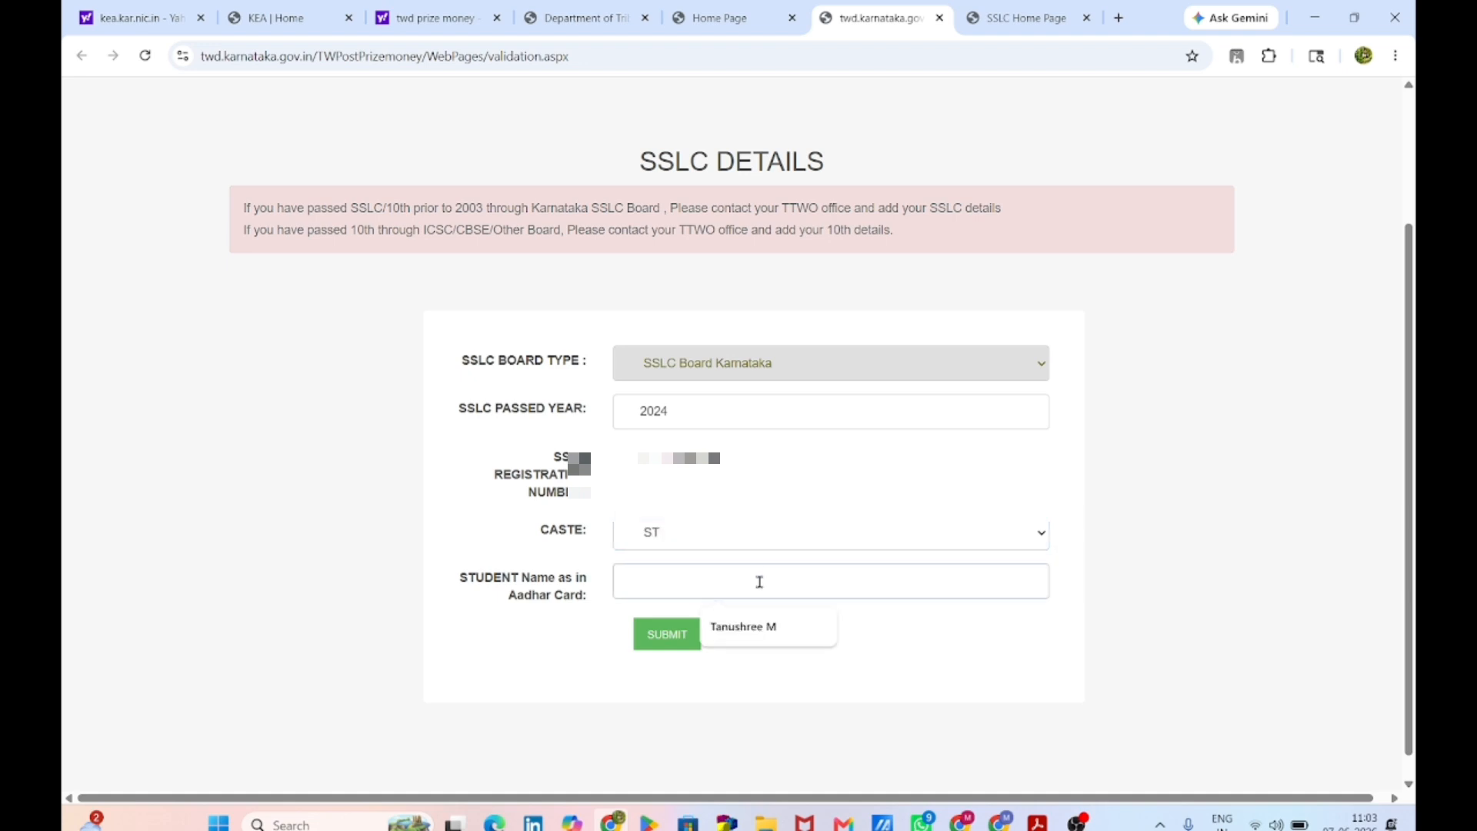
left_click(753, 630)
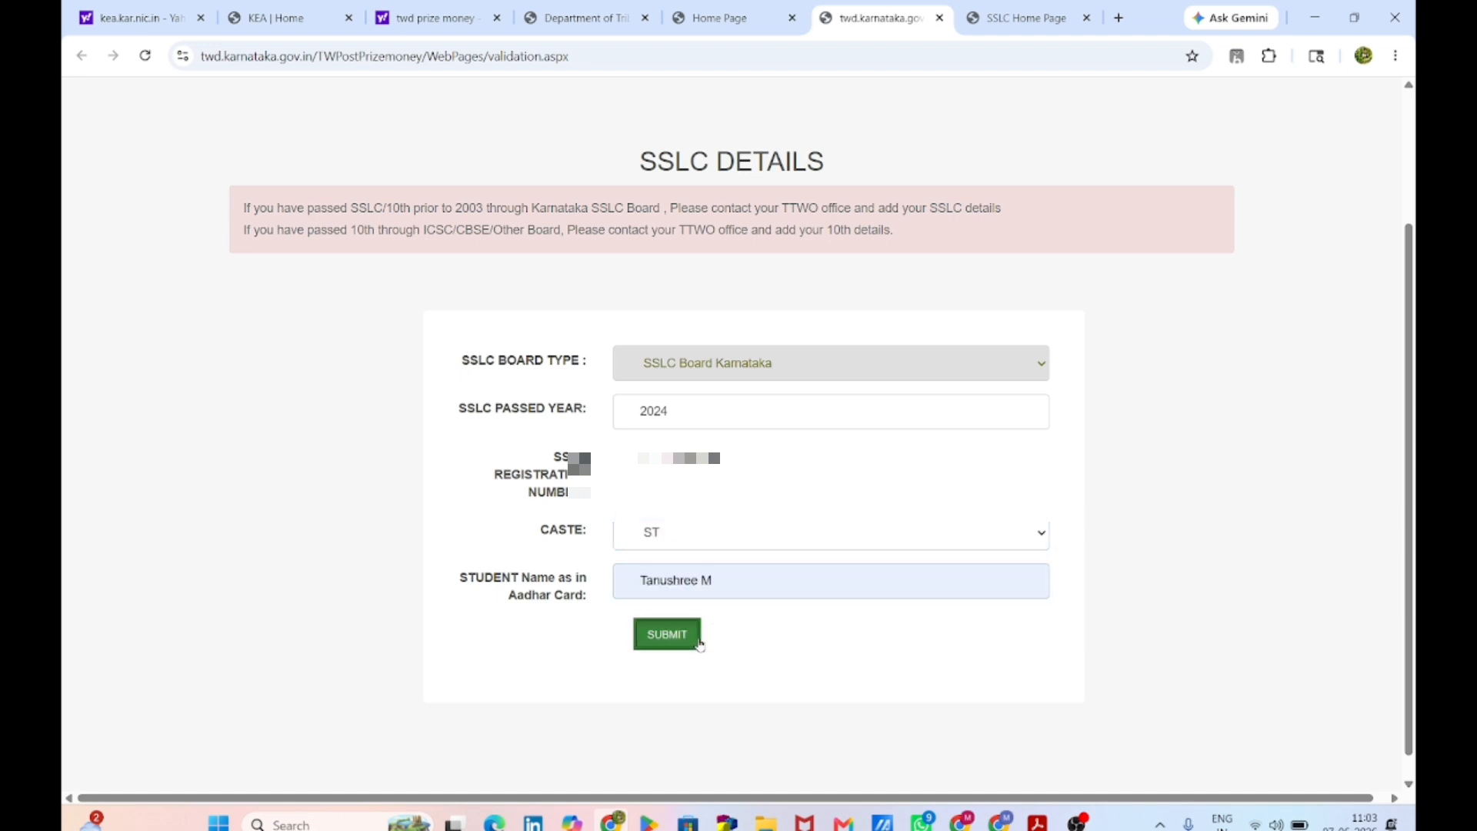
left_click(681, 634)
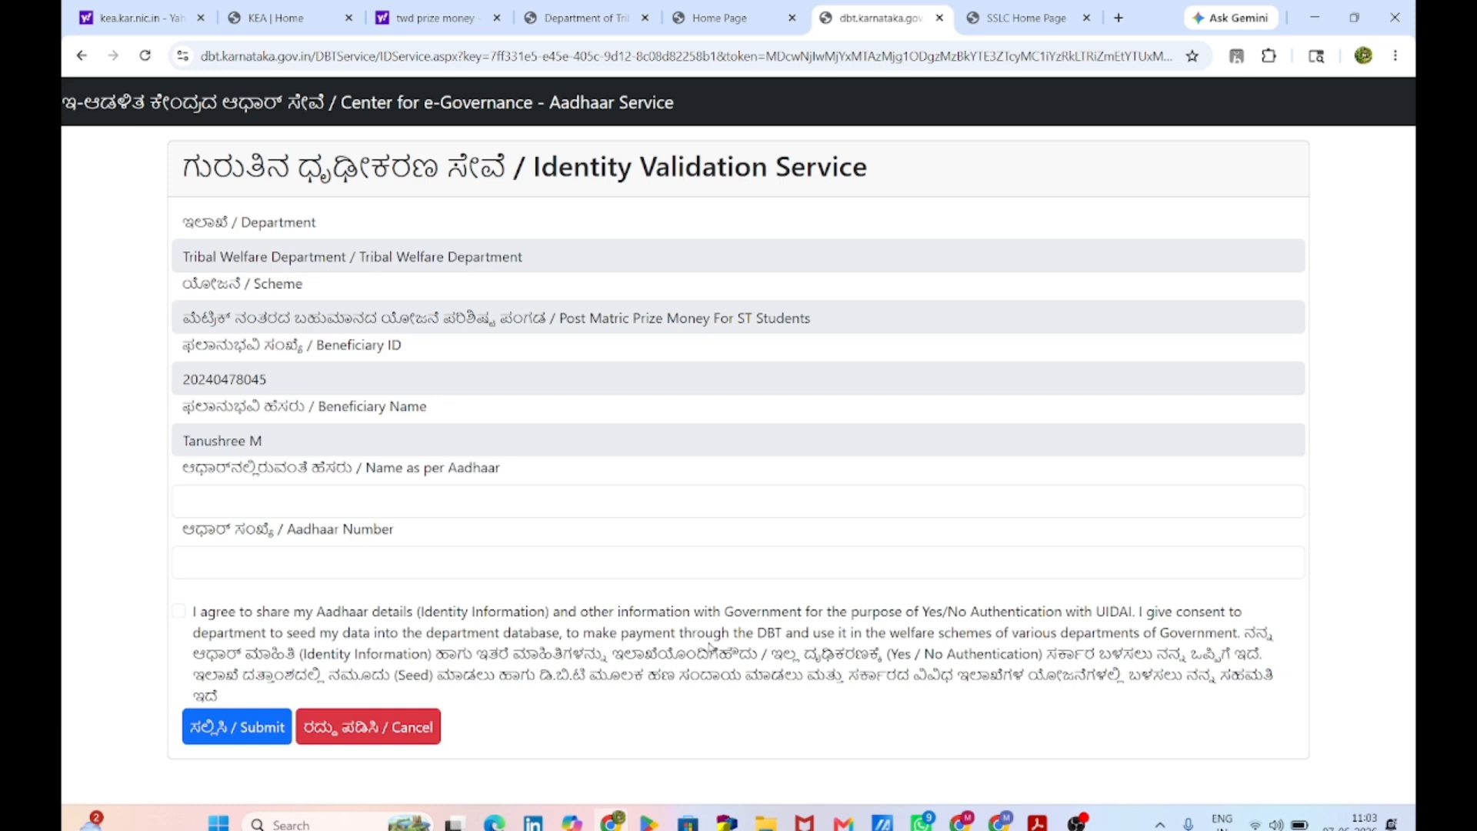
Step: Fill the Aadhaar name and Aadhaar number from autofill, tick consent, and submit the validation
left_click(427, 507)
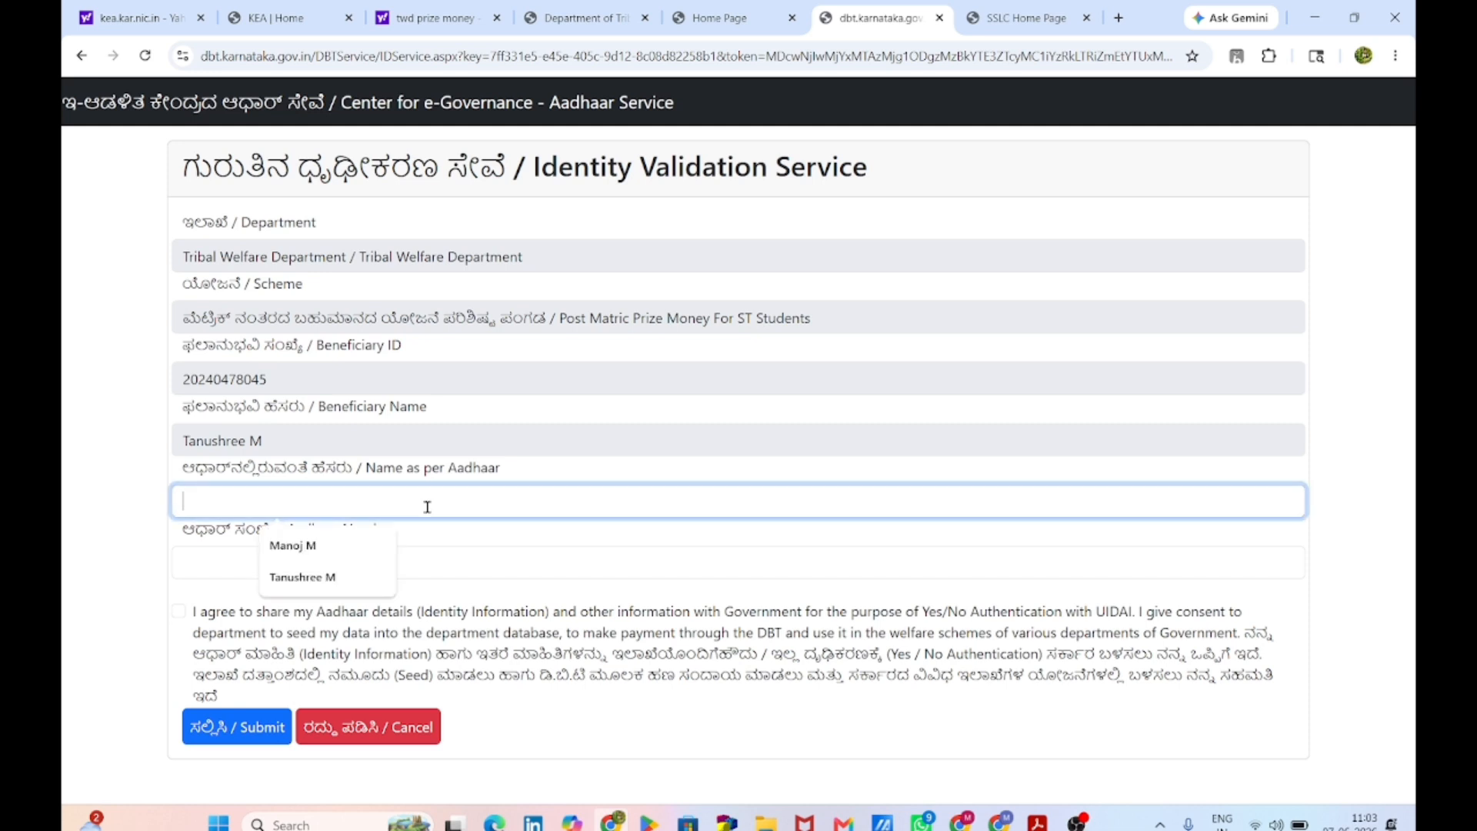
left_click(337, 578)
left_click(334, 572)
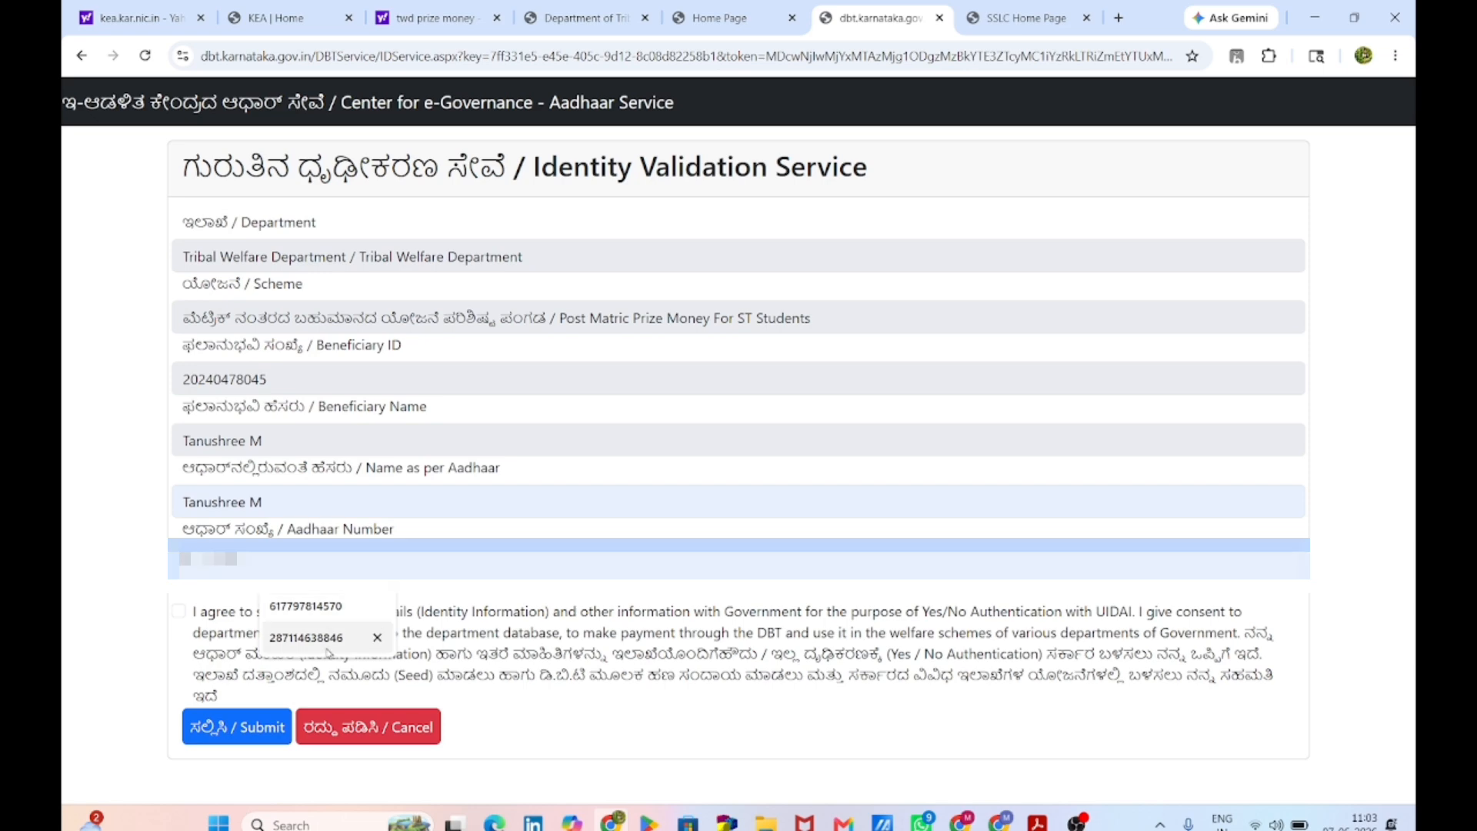
left_click(306, 606)
left_click(178, 613)
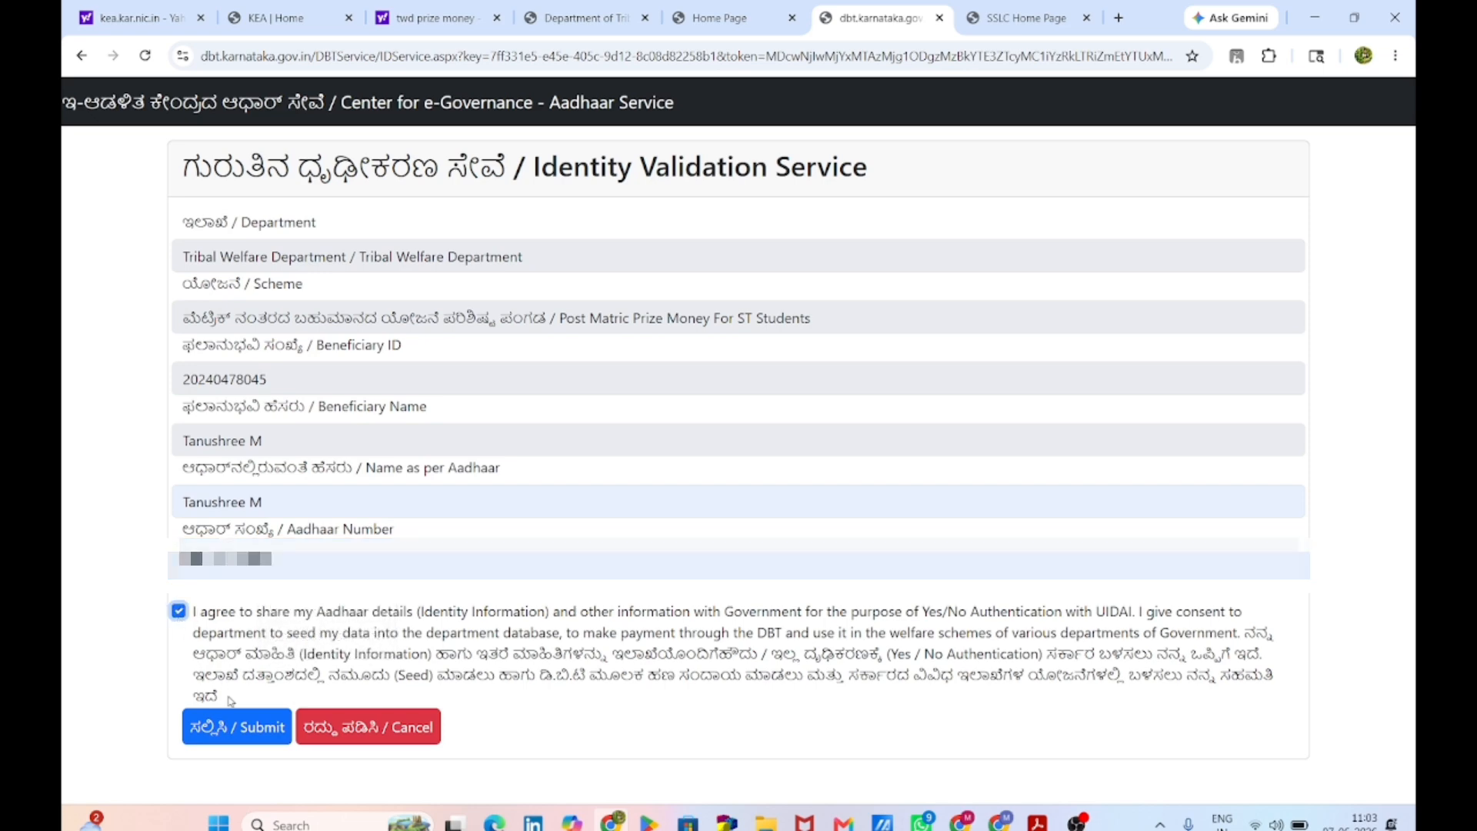
left_click(233, 726)
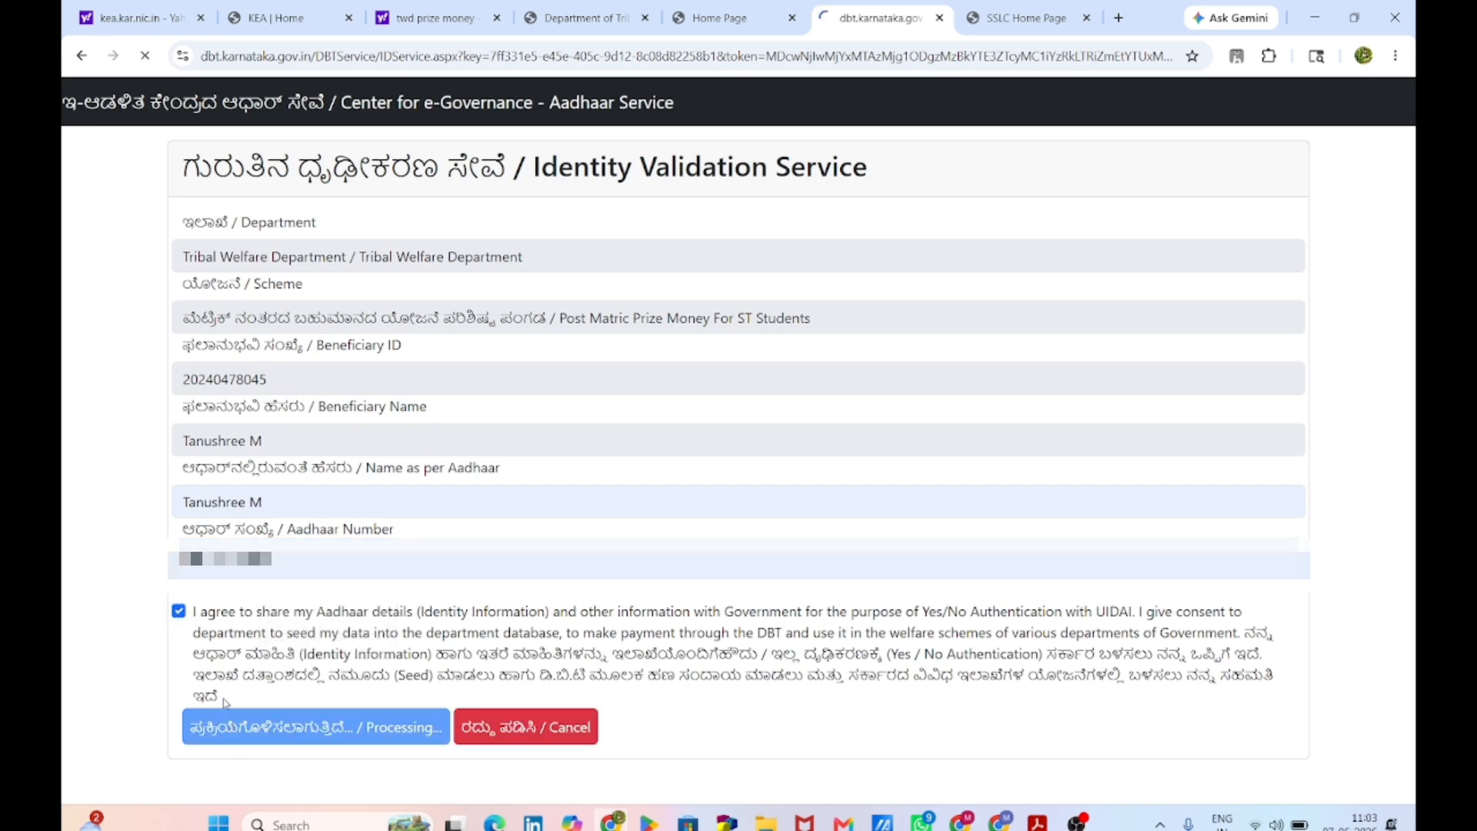
Step: Enter the caste certificate RD number so the caste details load
scroll(565, 380, "down", 1)
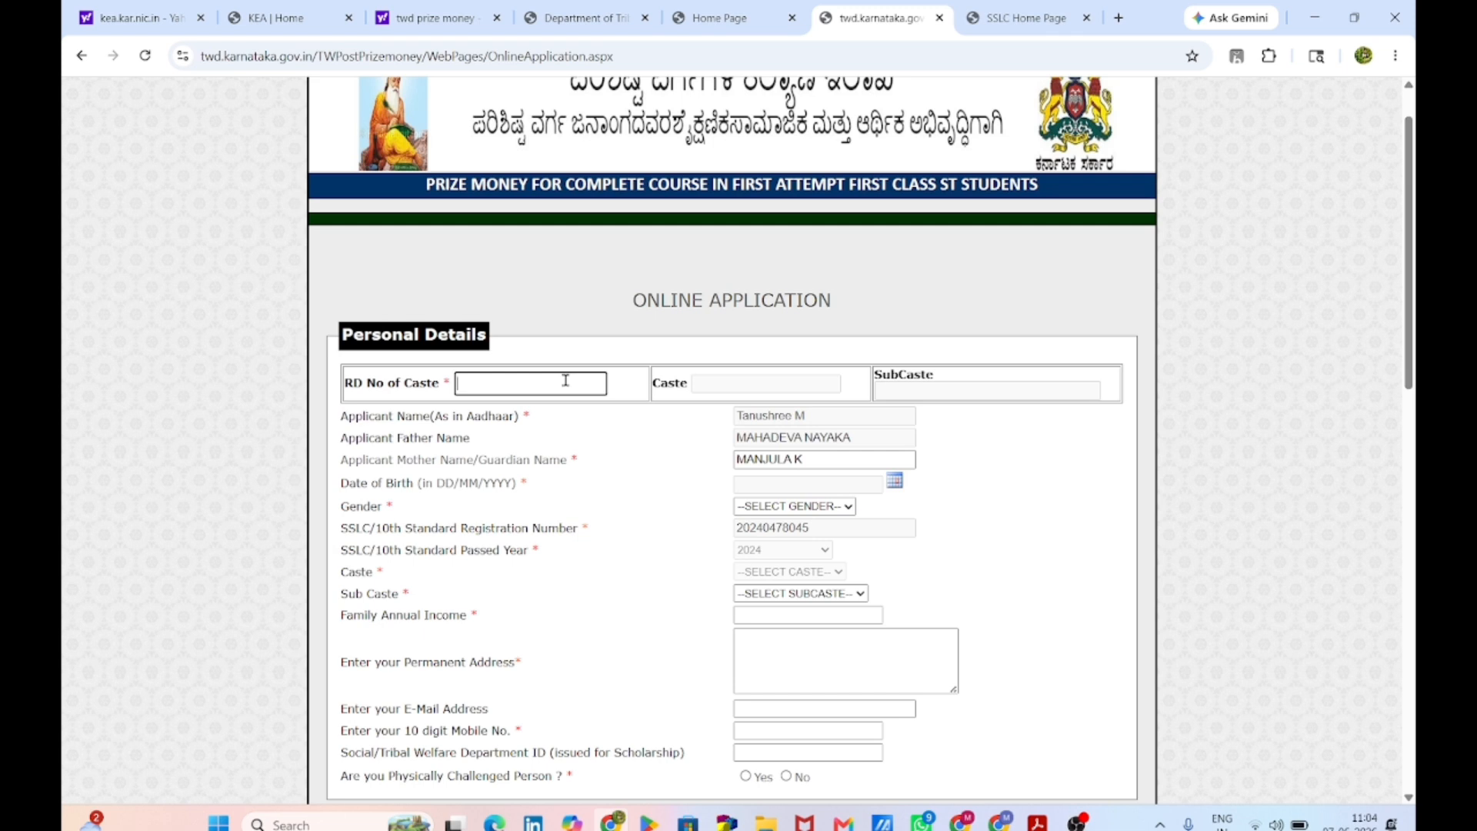
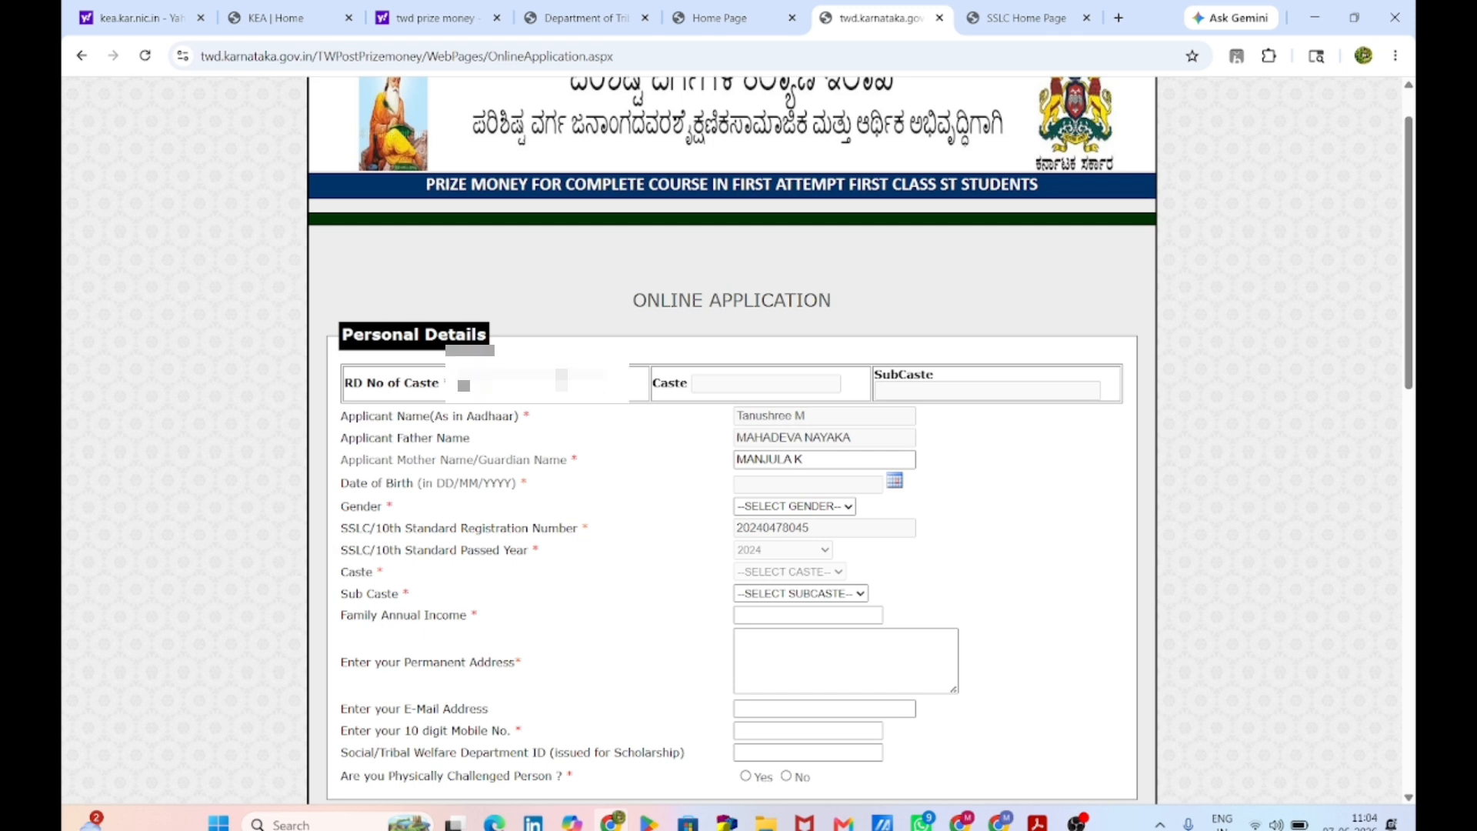
left_click(588, 311)
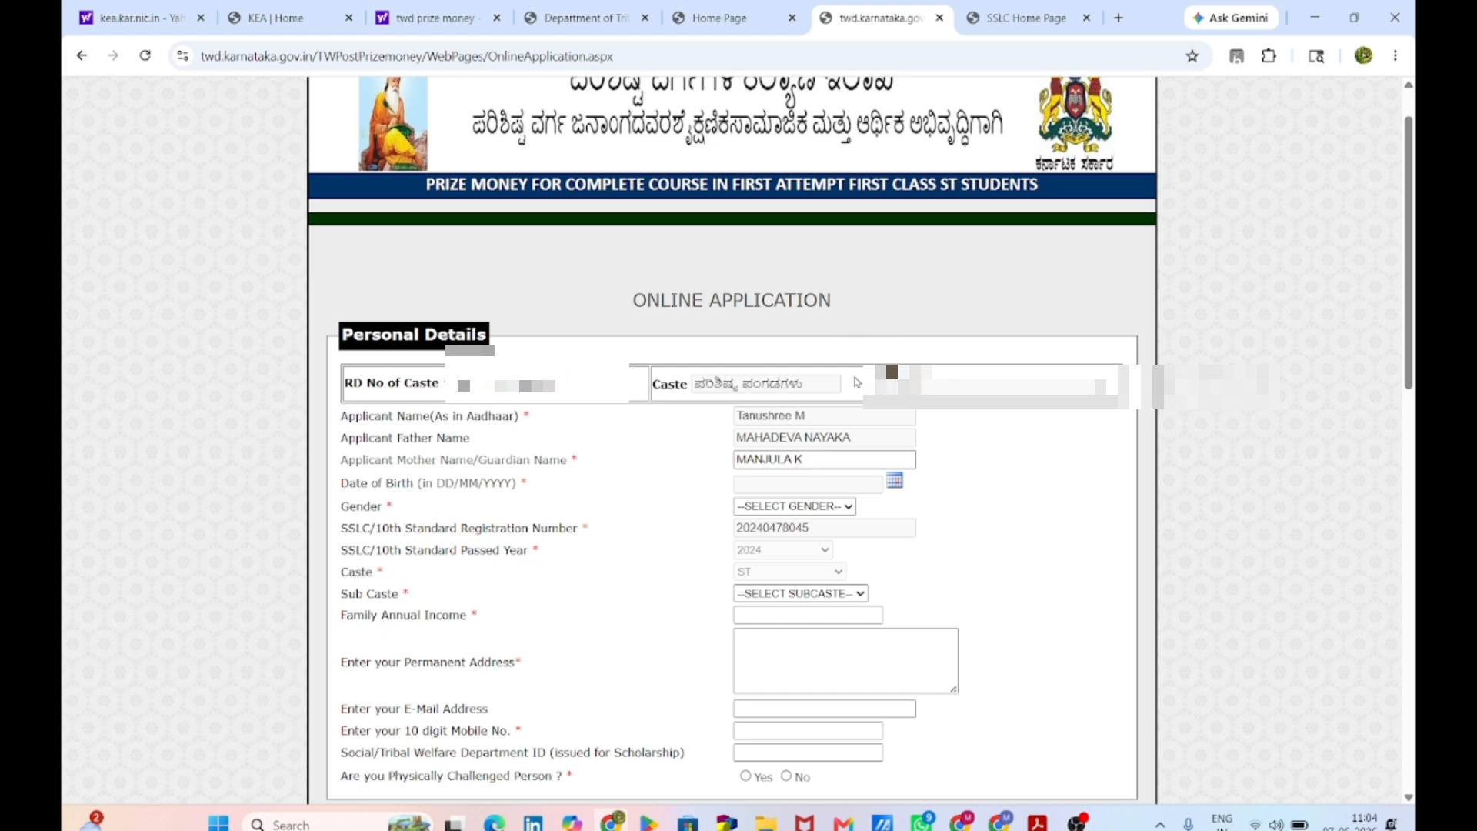
Step: Choose NAYAKA from the Sub Caste list
scroll(857, 382, "down", 2)
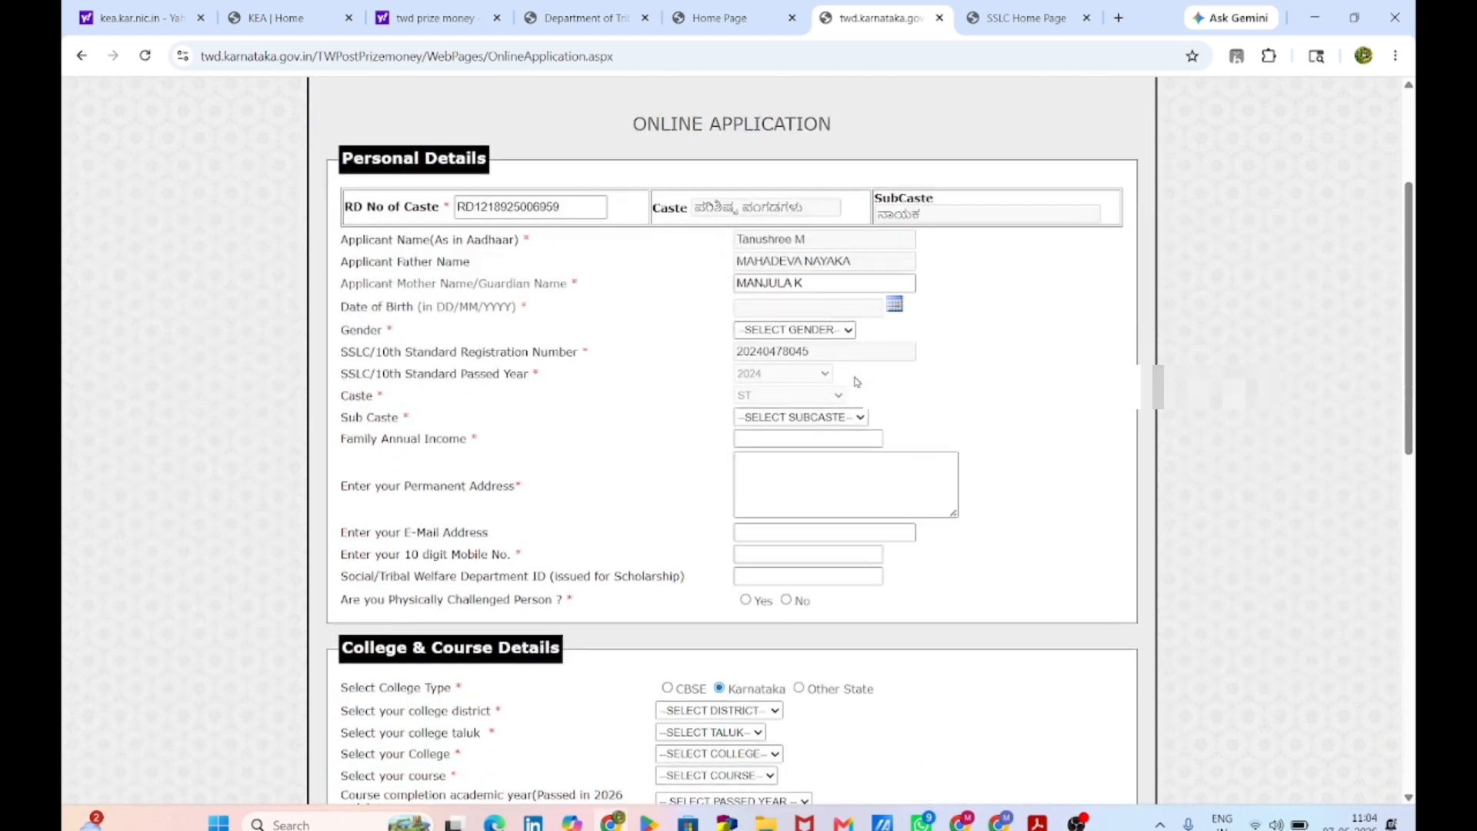
left_click(838, 422)
scroll(779, 350, "down", 12)
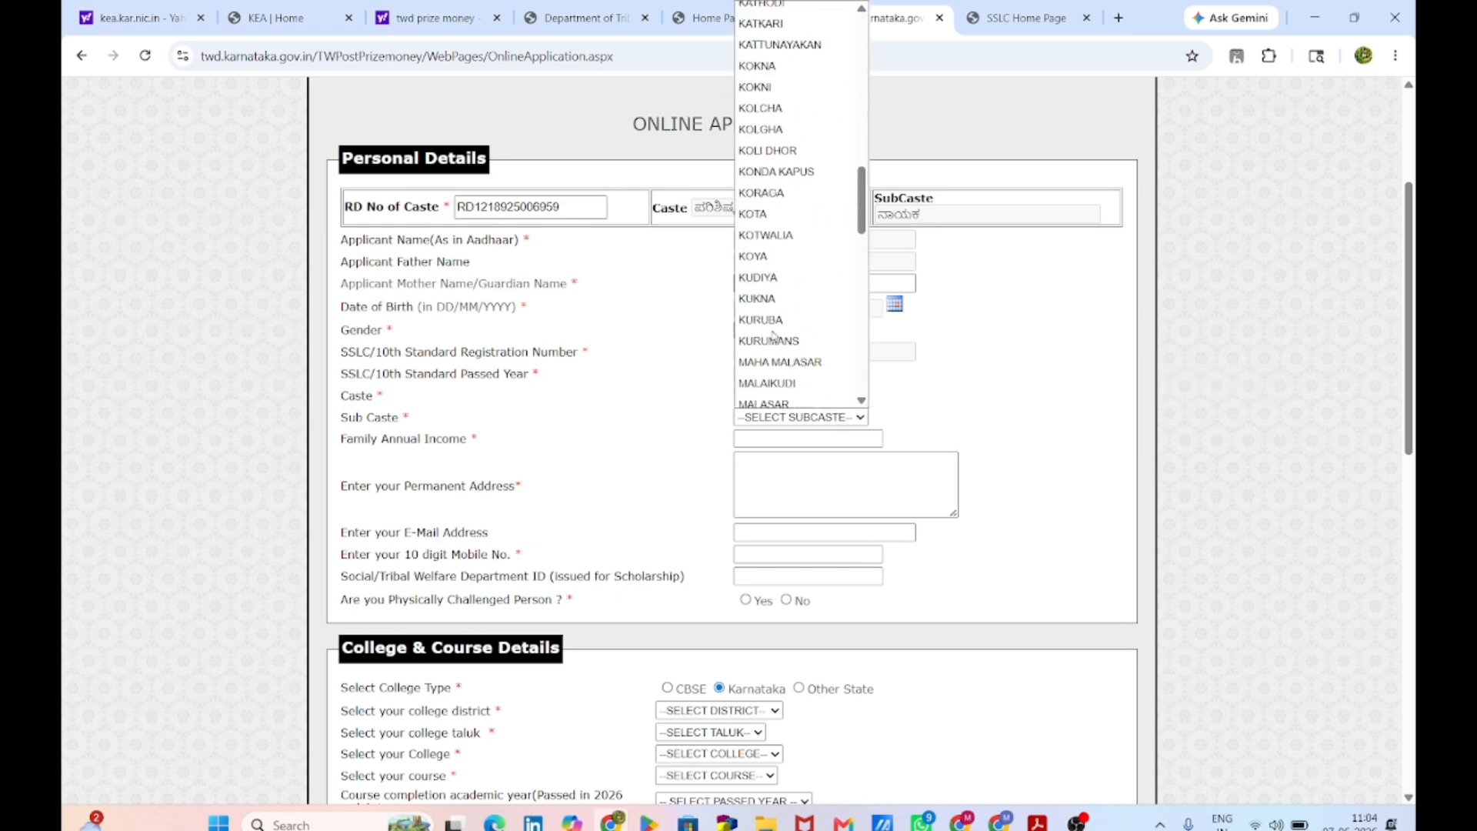
scroll(773, 337, "down", 6)
scroll(774, 337, "up", 8)
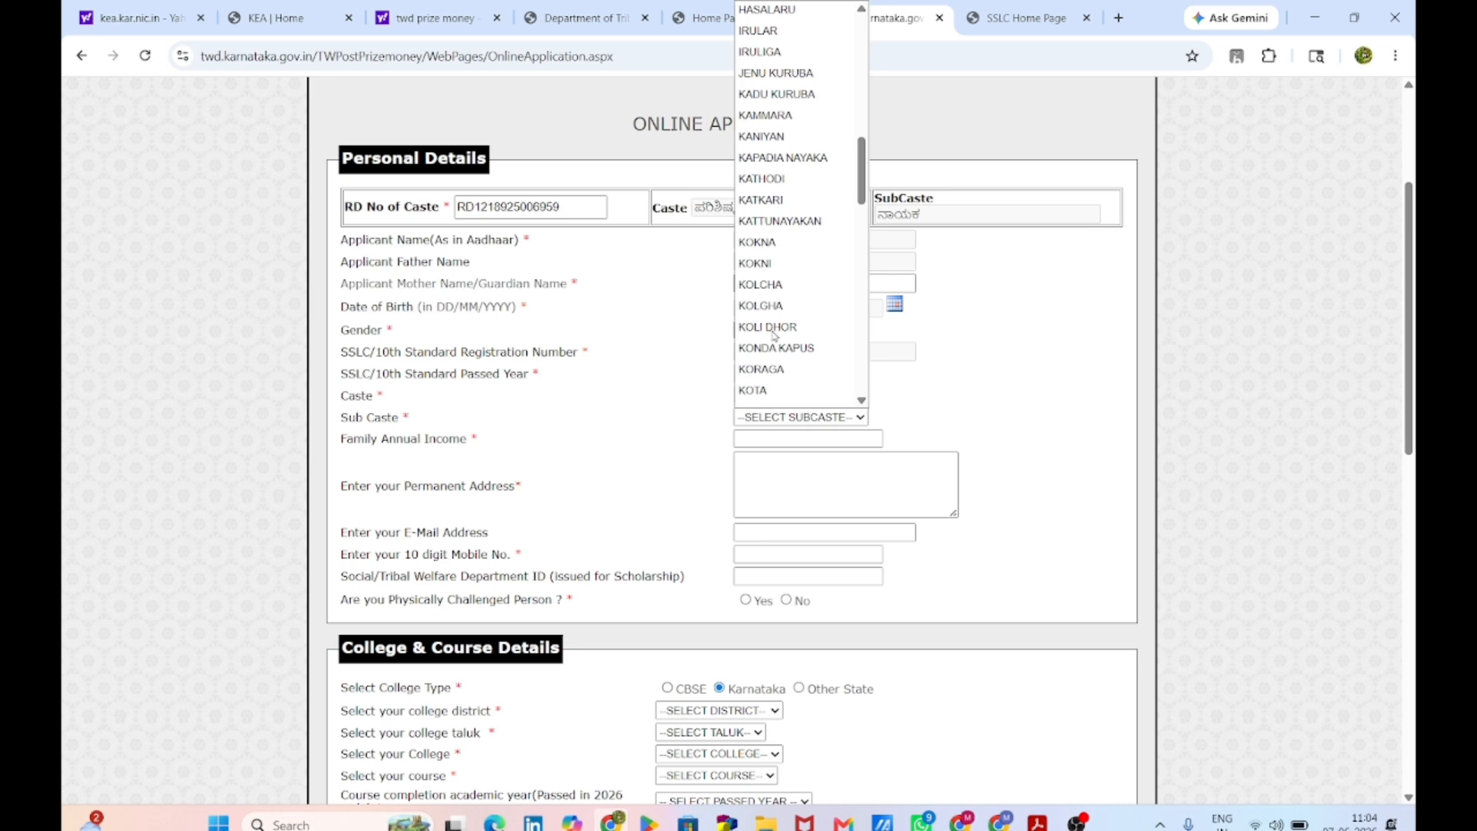
scroll(774, 336, "up", 5)
scroll(774, 335, "down", 12)
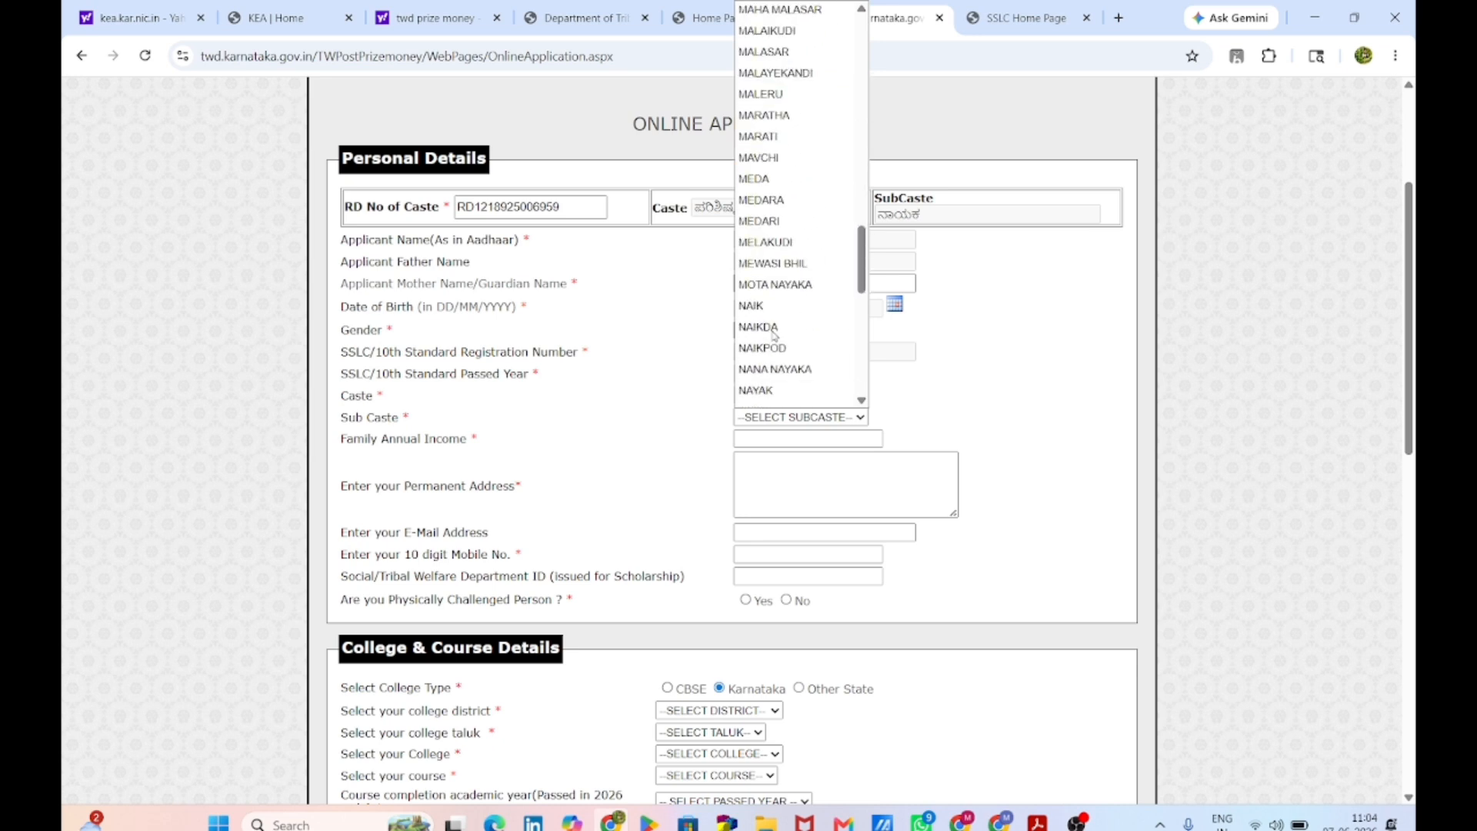
scroll(773, 307, "down", 3)
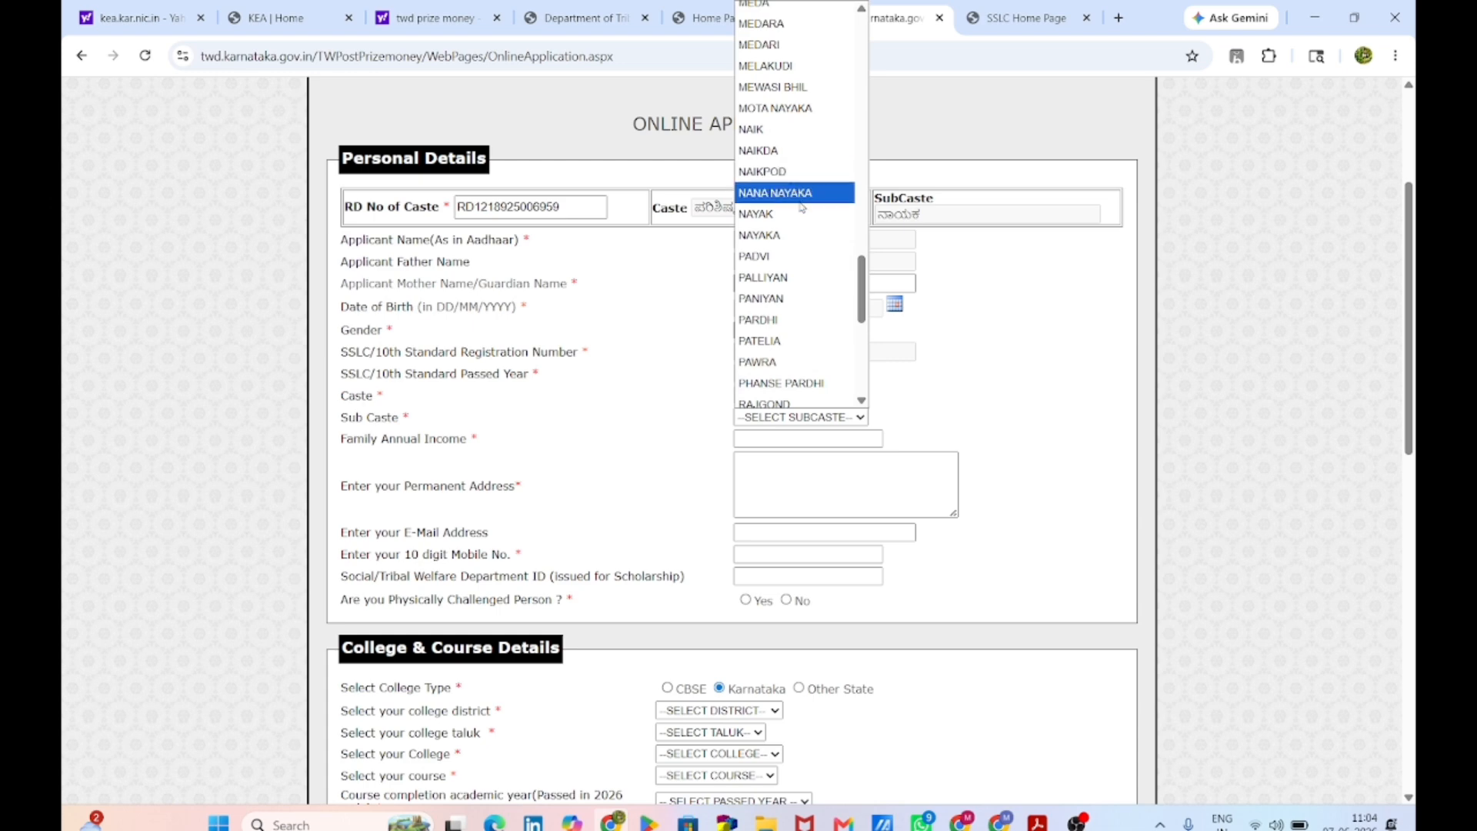
left_click(792, 236)
Step: Enter the family annual income and the applicant's permanent address
scroll(796, 254, "down", 2)
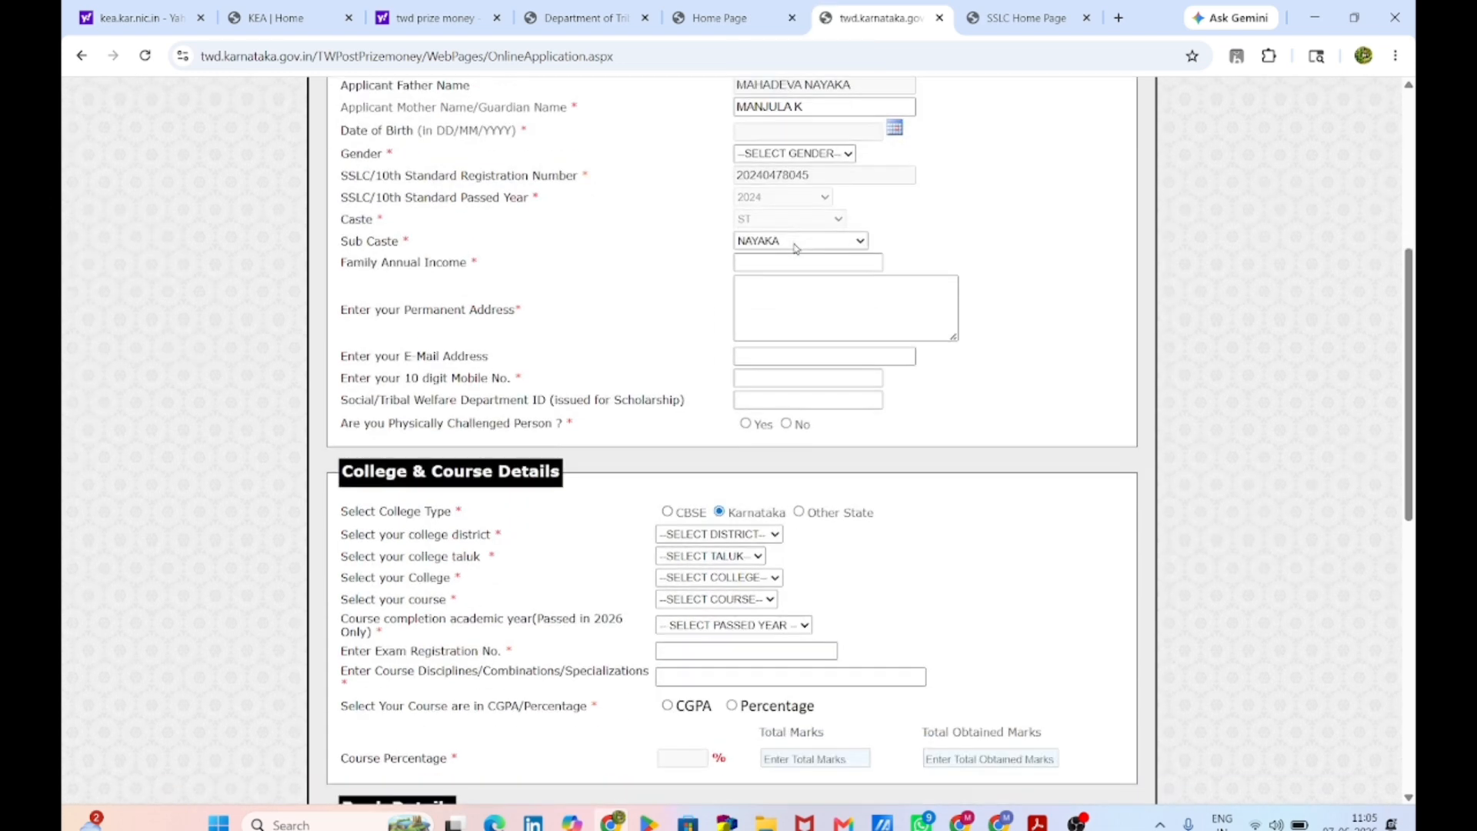
left_click(786, 262)
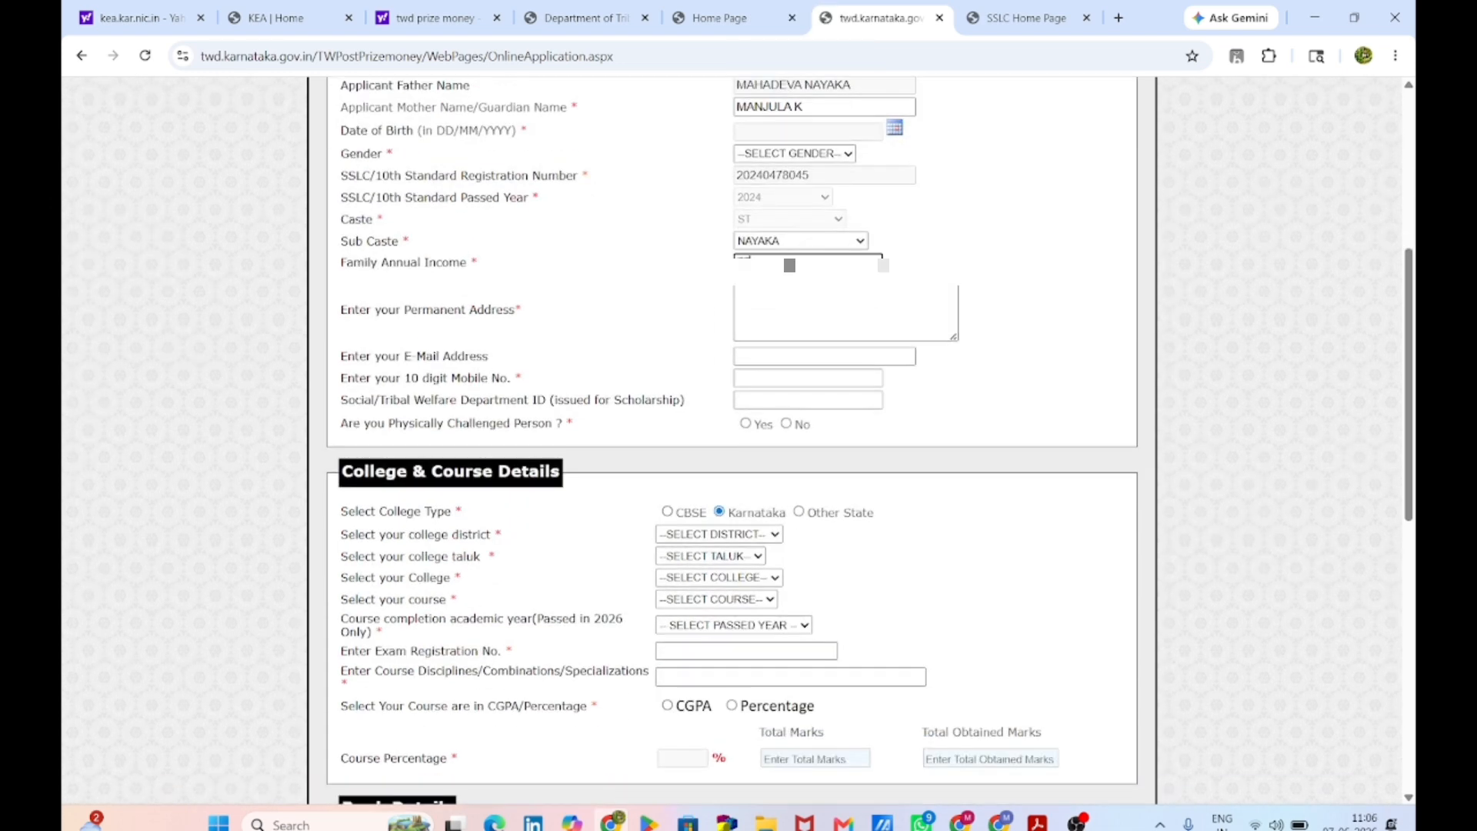
type("20000")
left_click(788, 287)
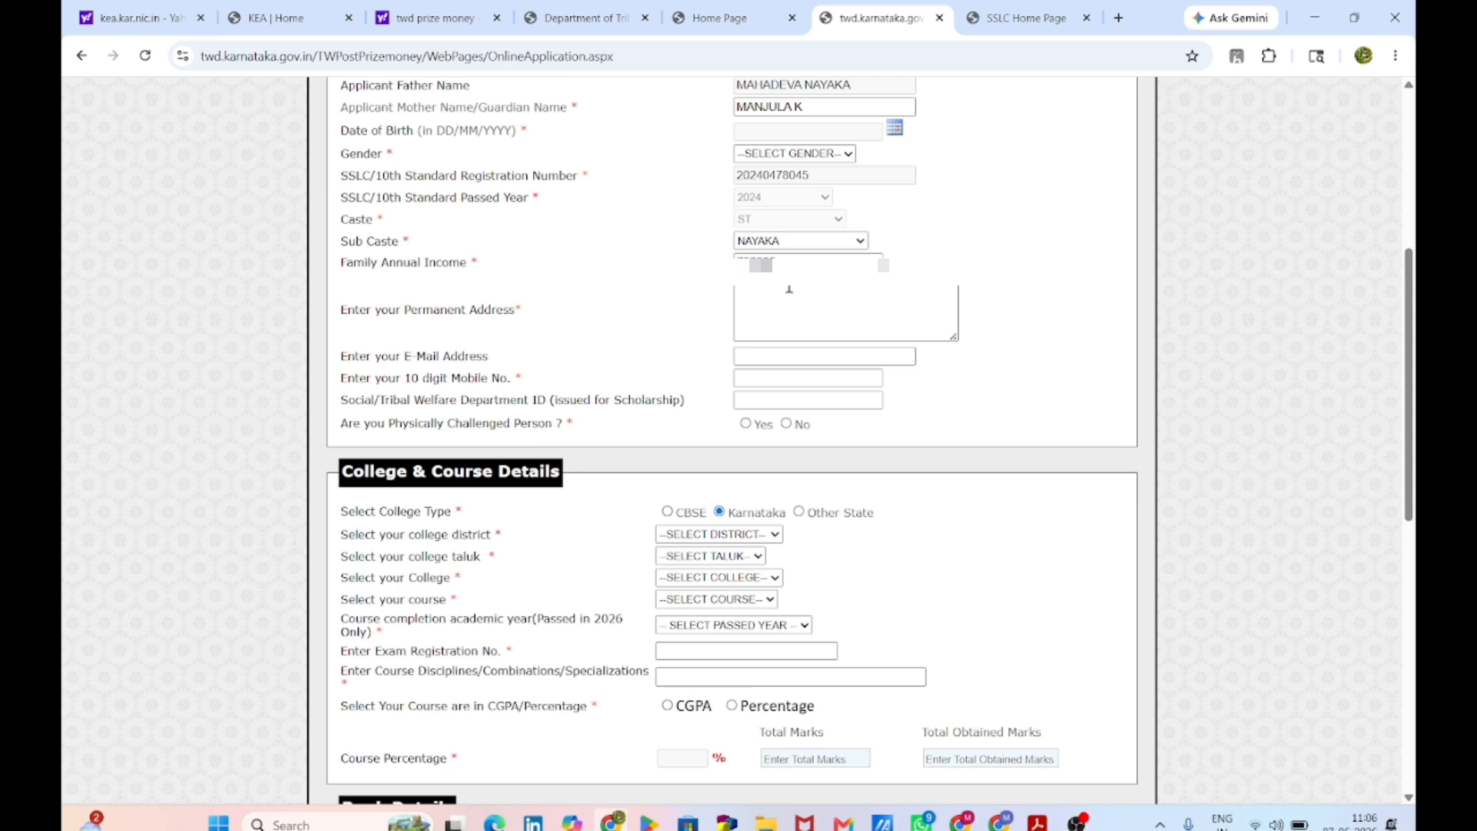
left_click(789, 289)
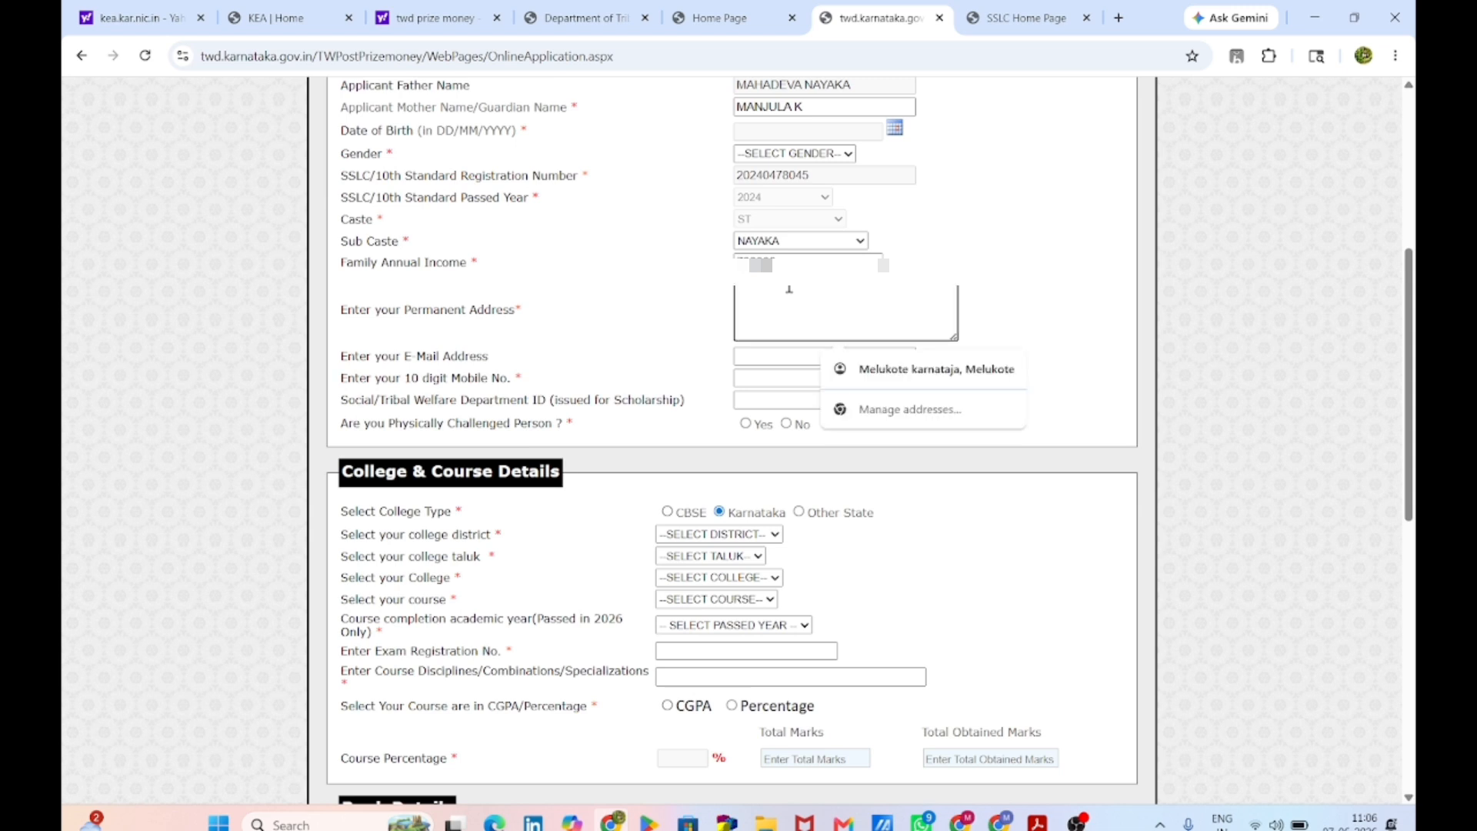
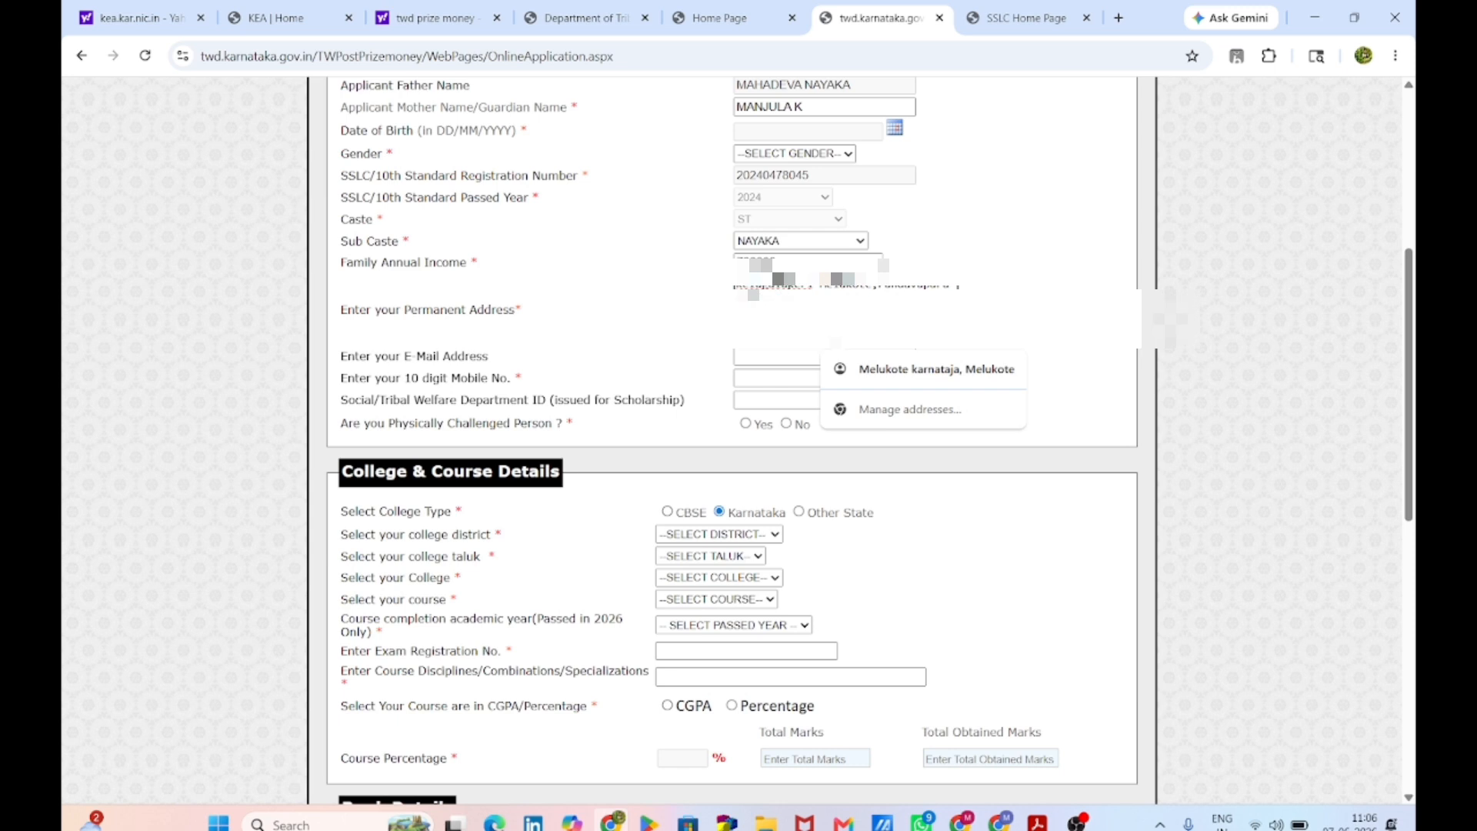
Step: Fill in the applicant's e-mail address and mobile number
key("Tab")
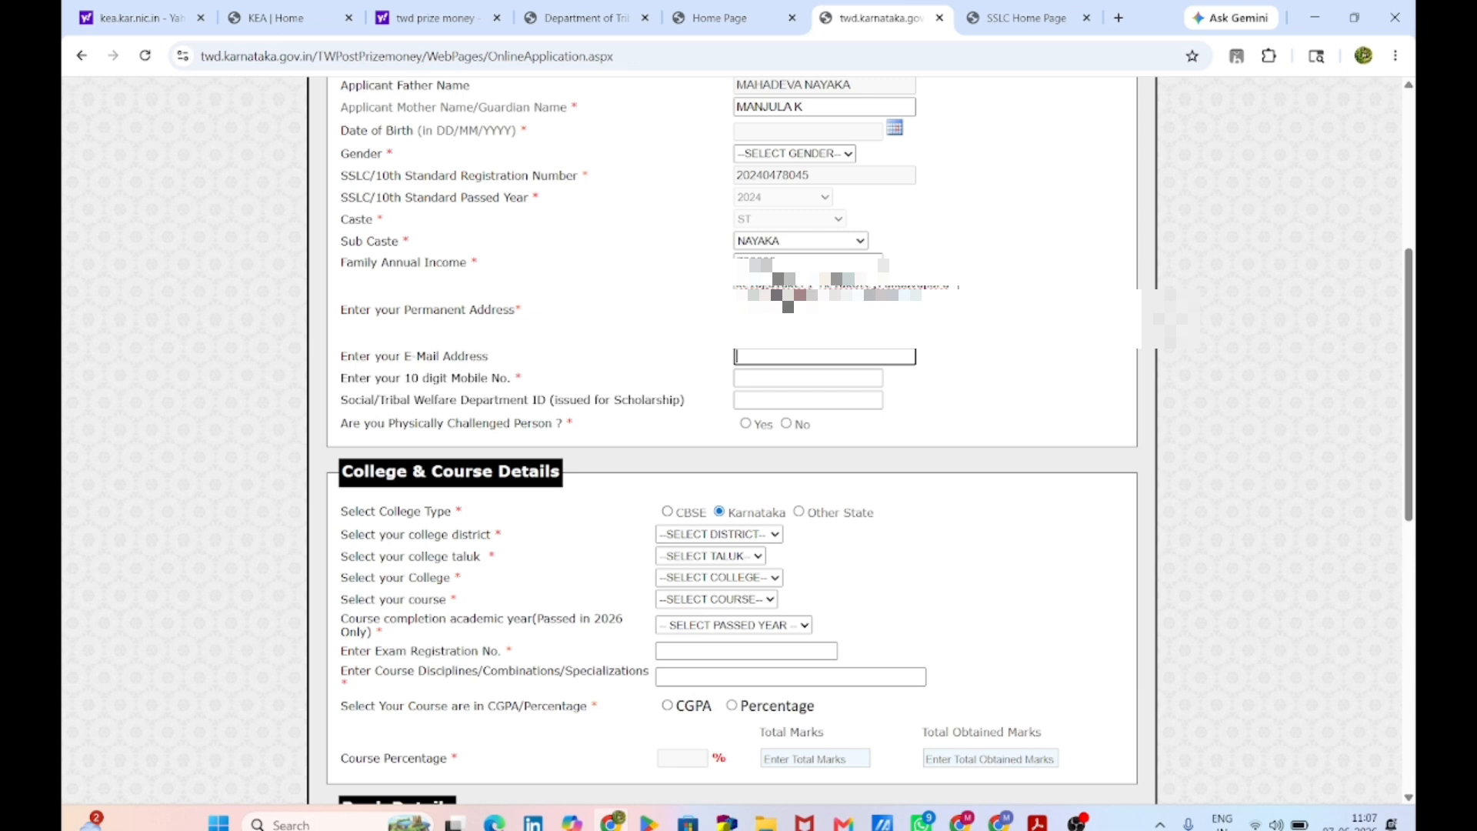
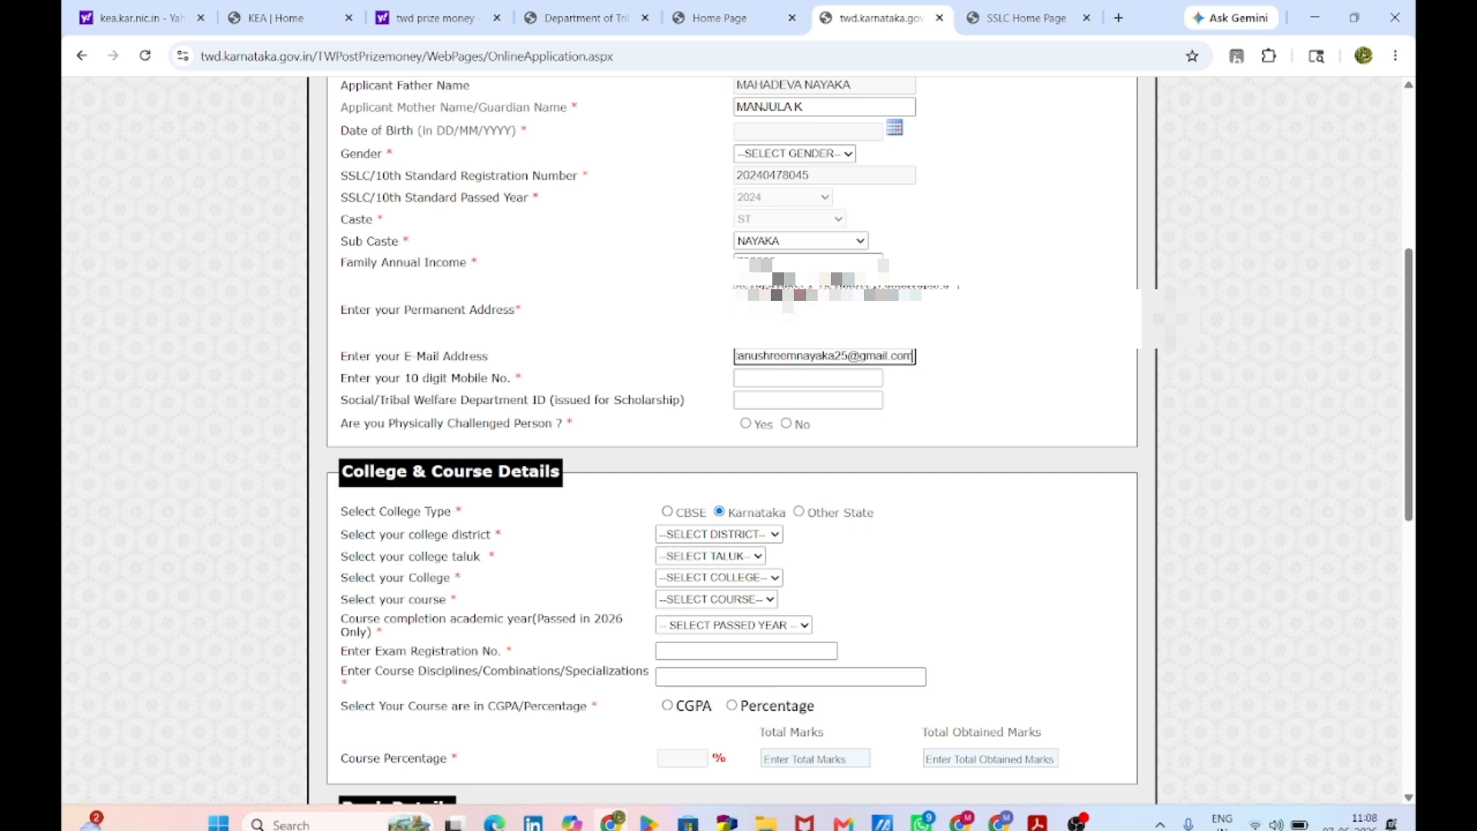
key("Tab")
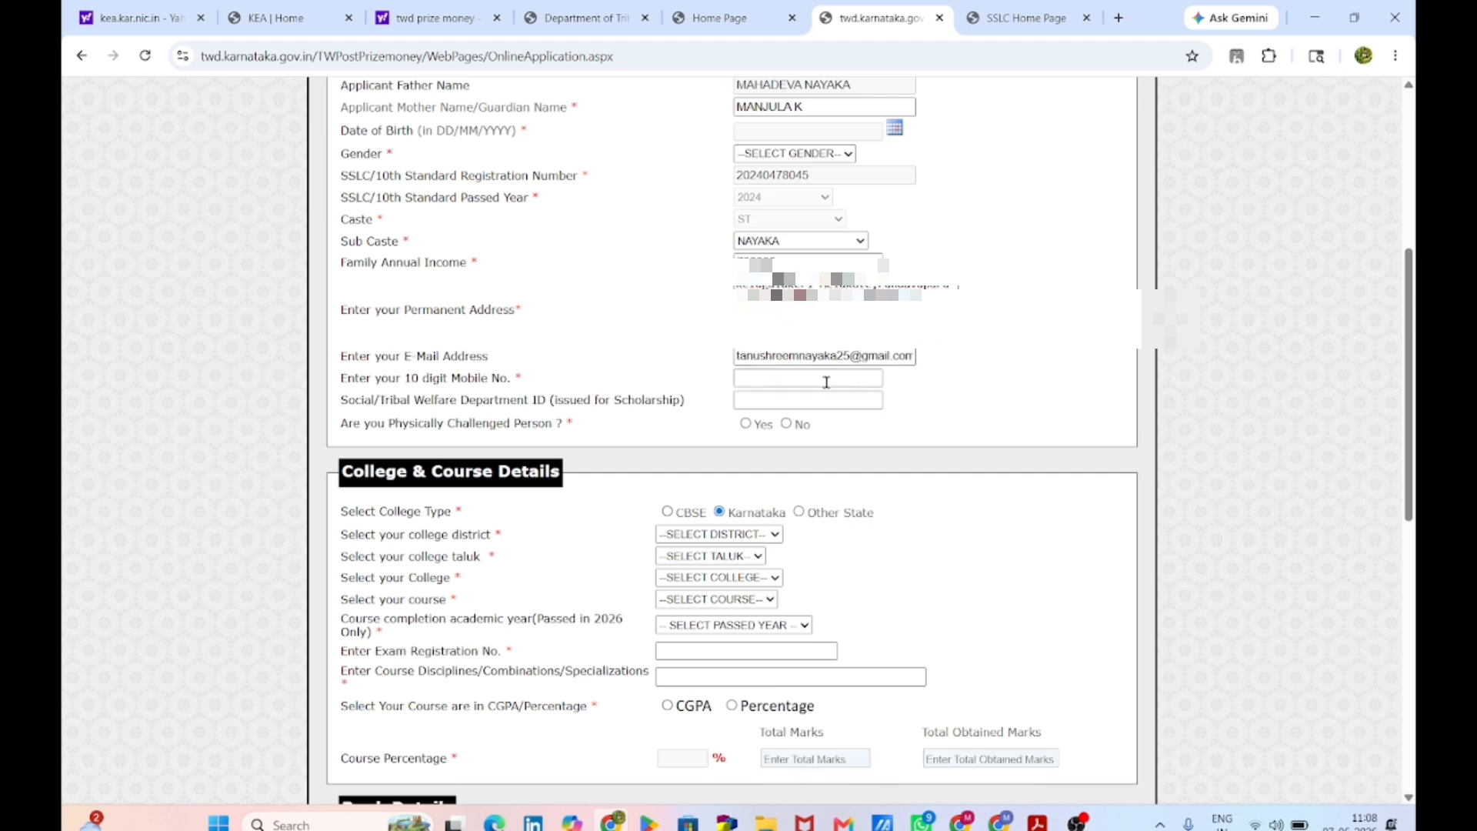
left_click(826, 381)
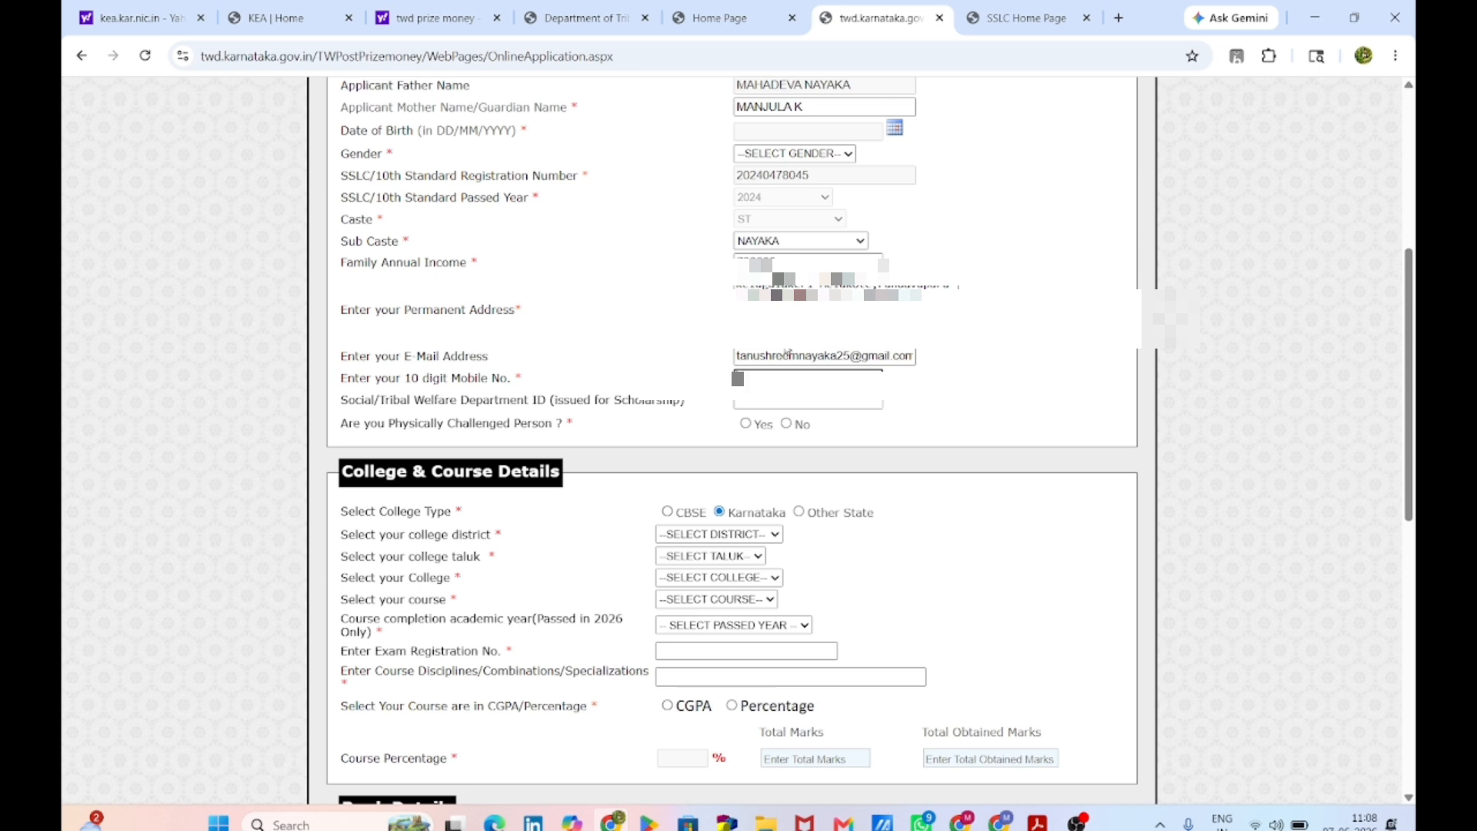
type("9986")
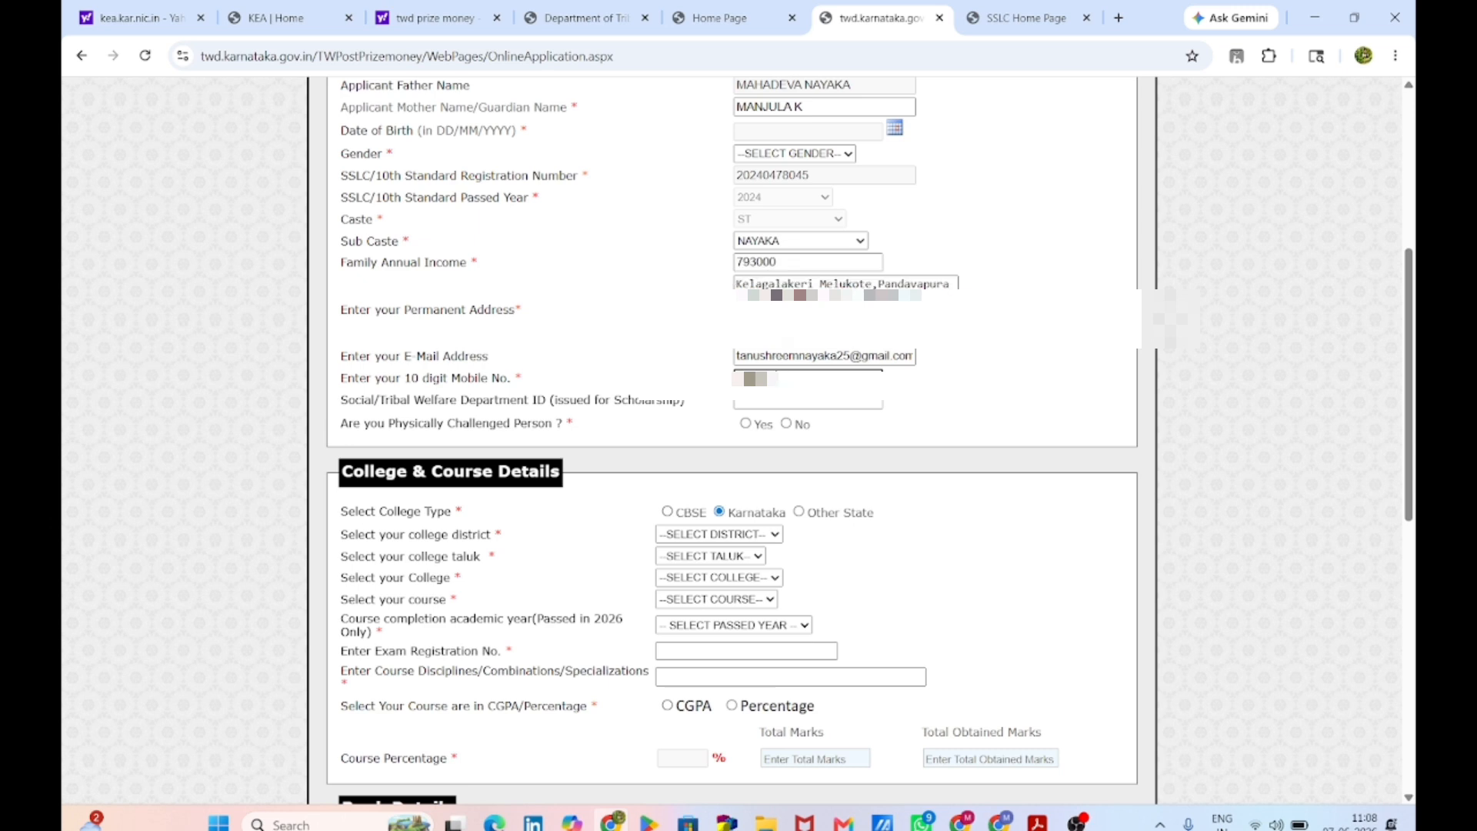
type("0000")
scroll(833, 370, "down", 1)
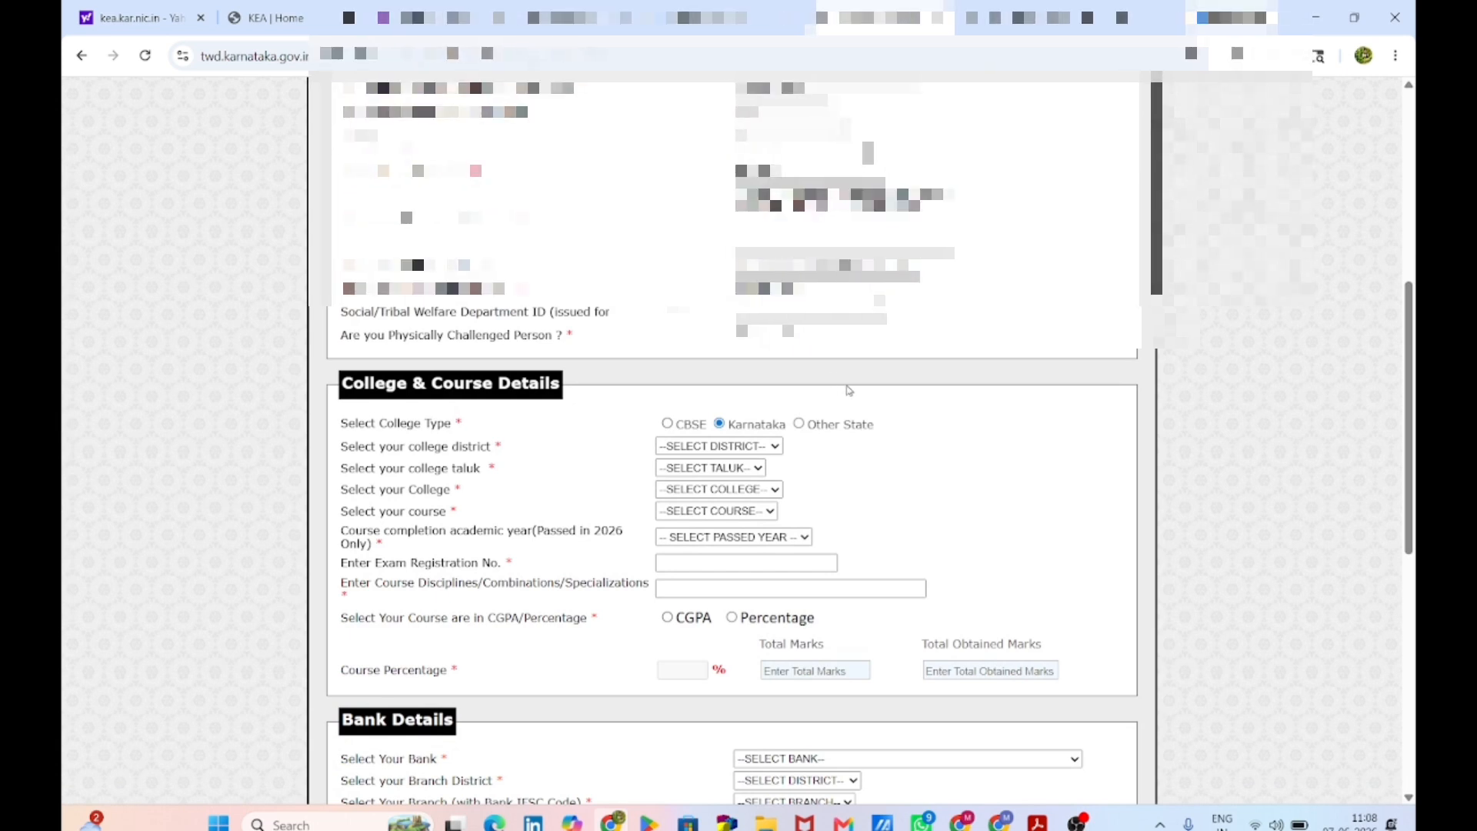
scroll(832, 370, "down", 1)
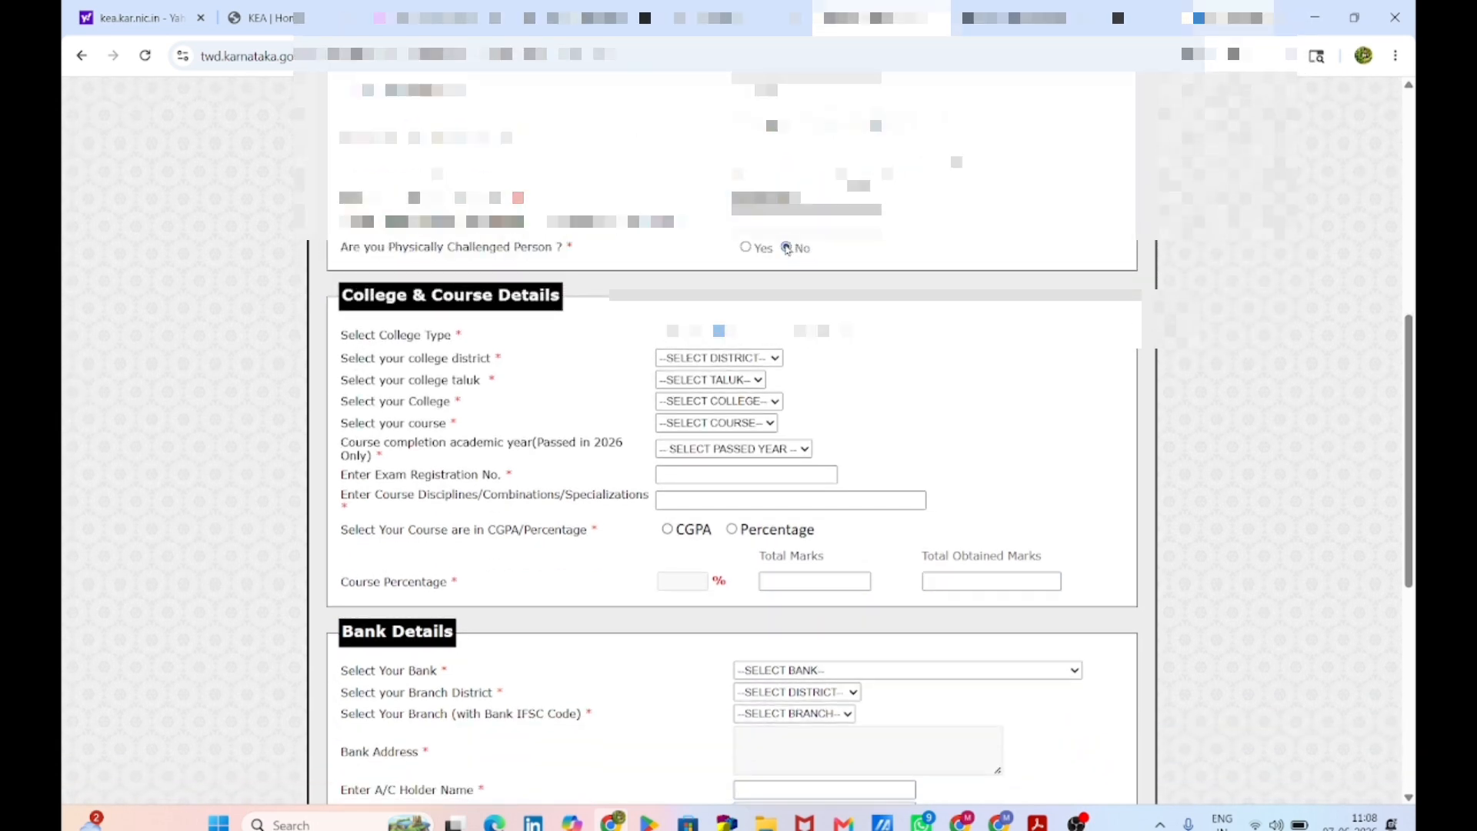
scroll(787, 251, "down", 1)
scroll(787, 251, "down", 1)
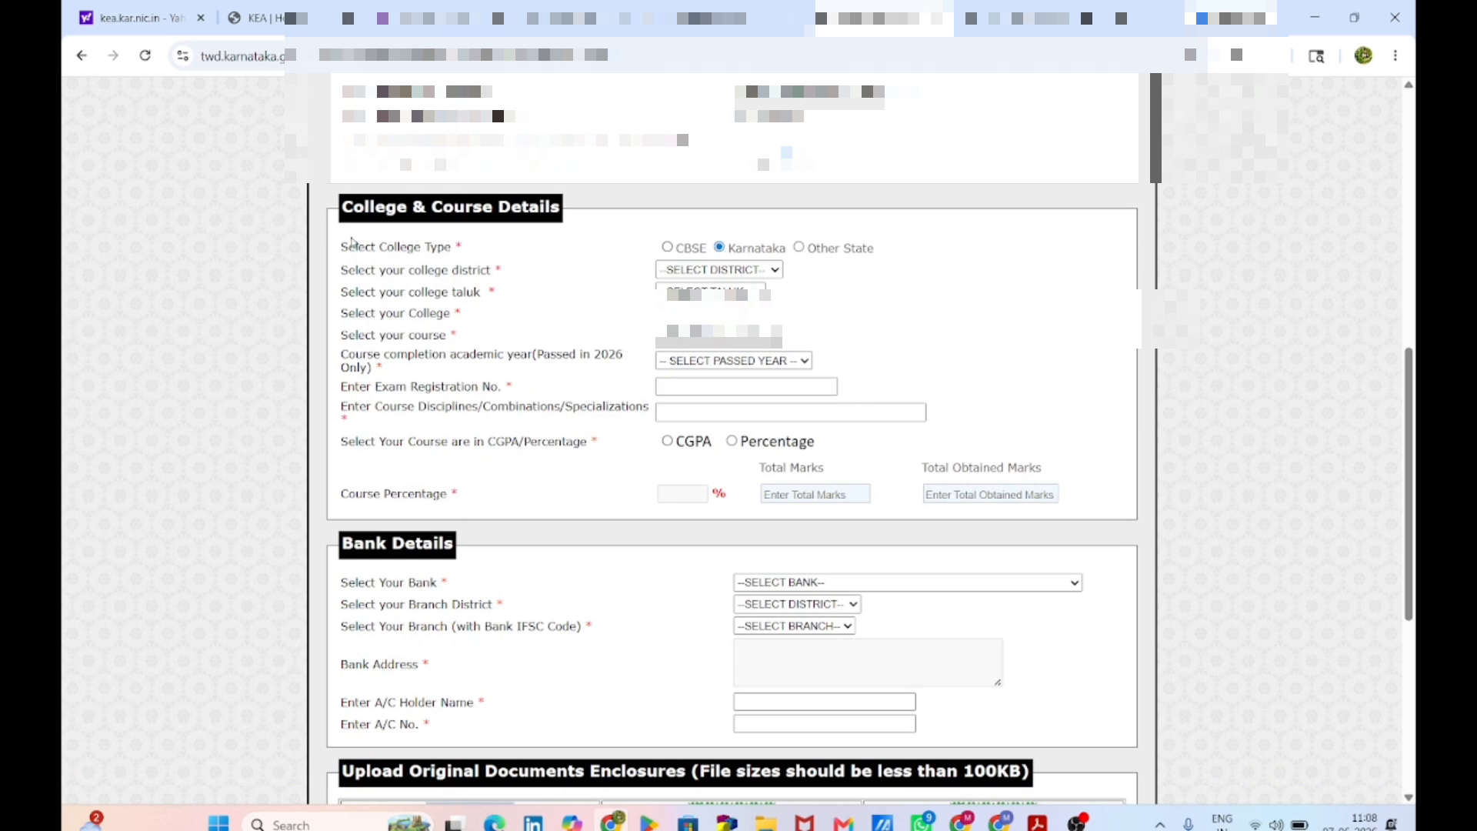
Step: Select college district MANDYA, taluk KRISHNARAJPETE and B.G.S. PU COLLEGE, K.R.PET
left_click(720, 270)
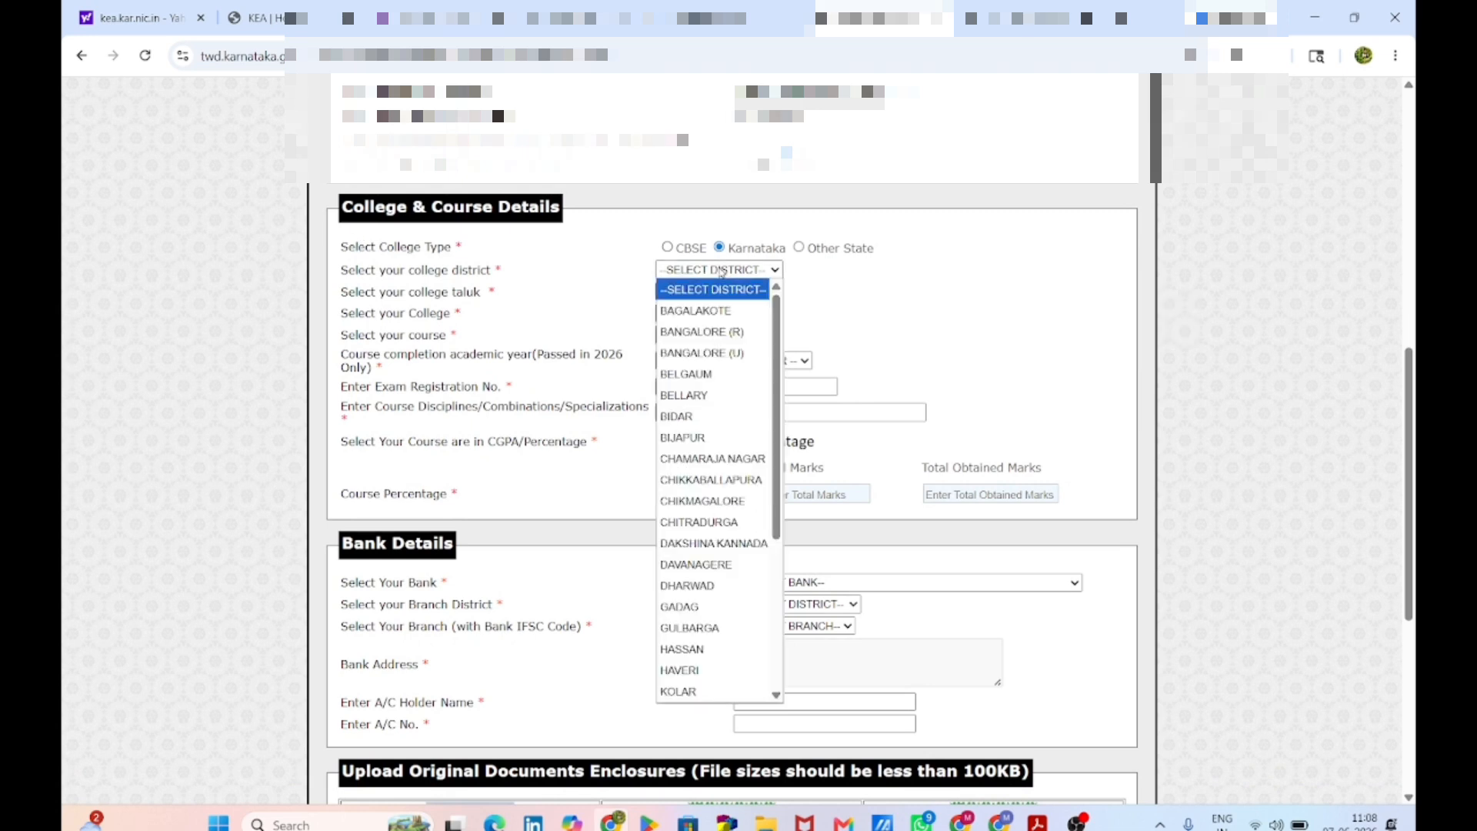
scroll(716, 569, "down", 1)
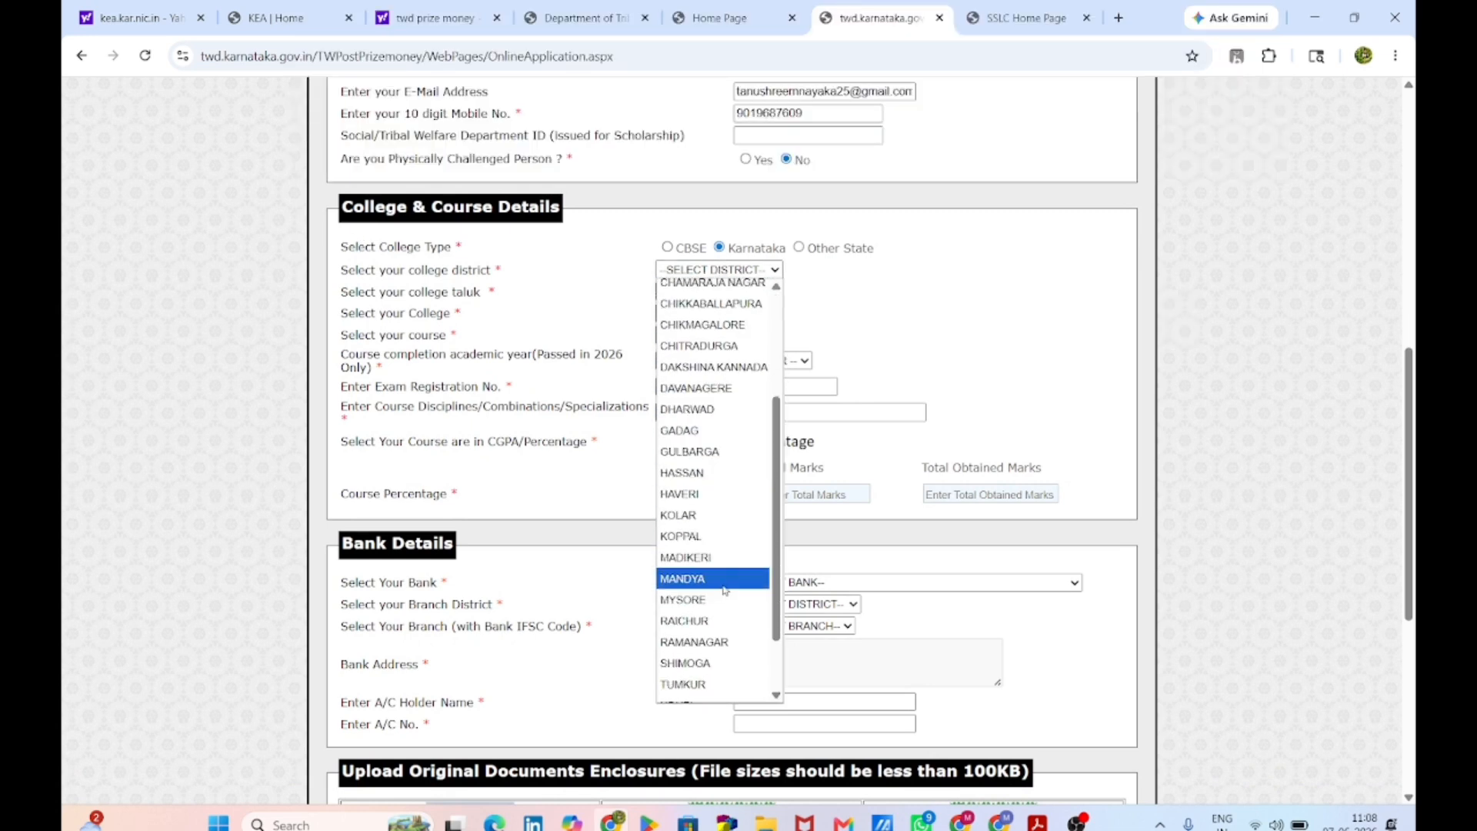
left_click(714, 572)
left_click(711, 292)
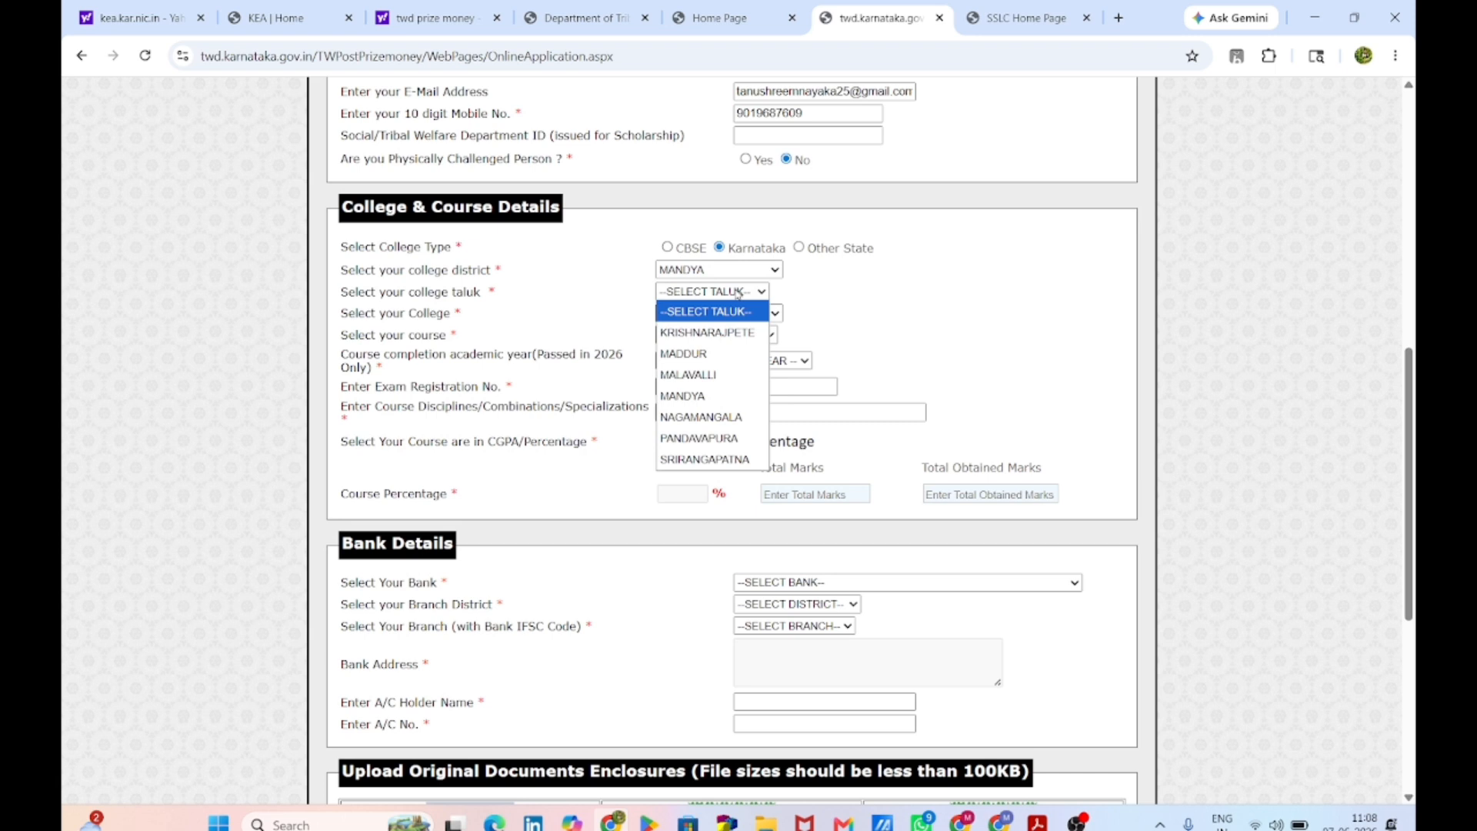
left_click(719, 354)
left_click(723, 314)
left_click(727, 353)
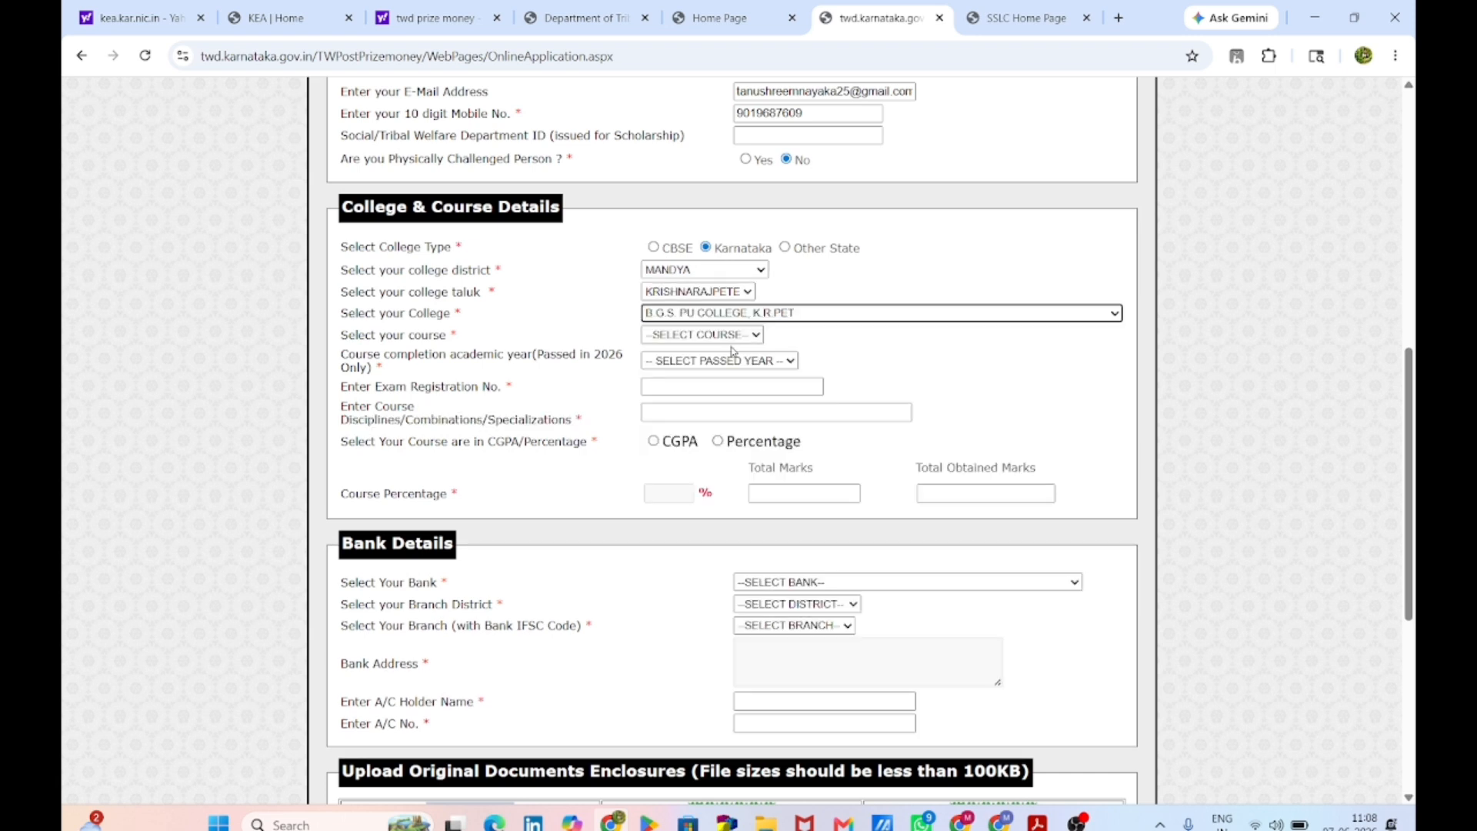
Step: Choose course P.U.C with completion year 2025-26 and fill the exam registration number
left_click(740, 335)
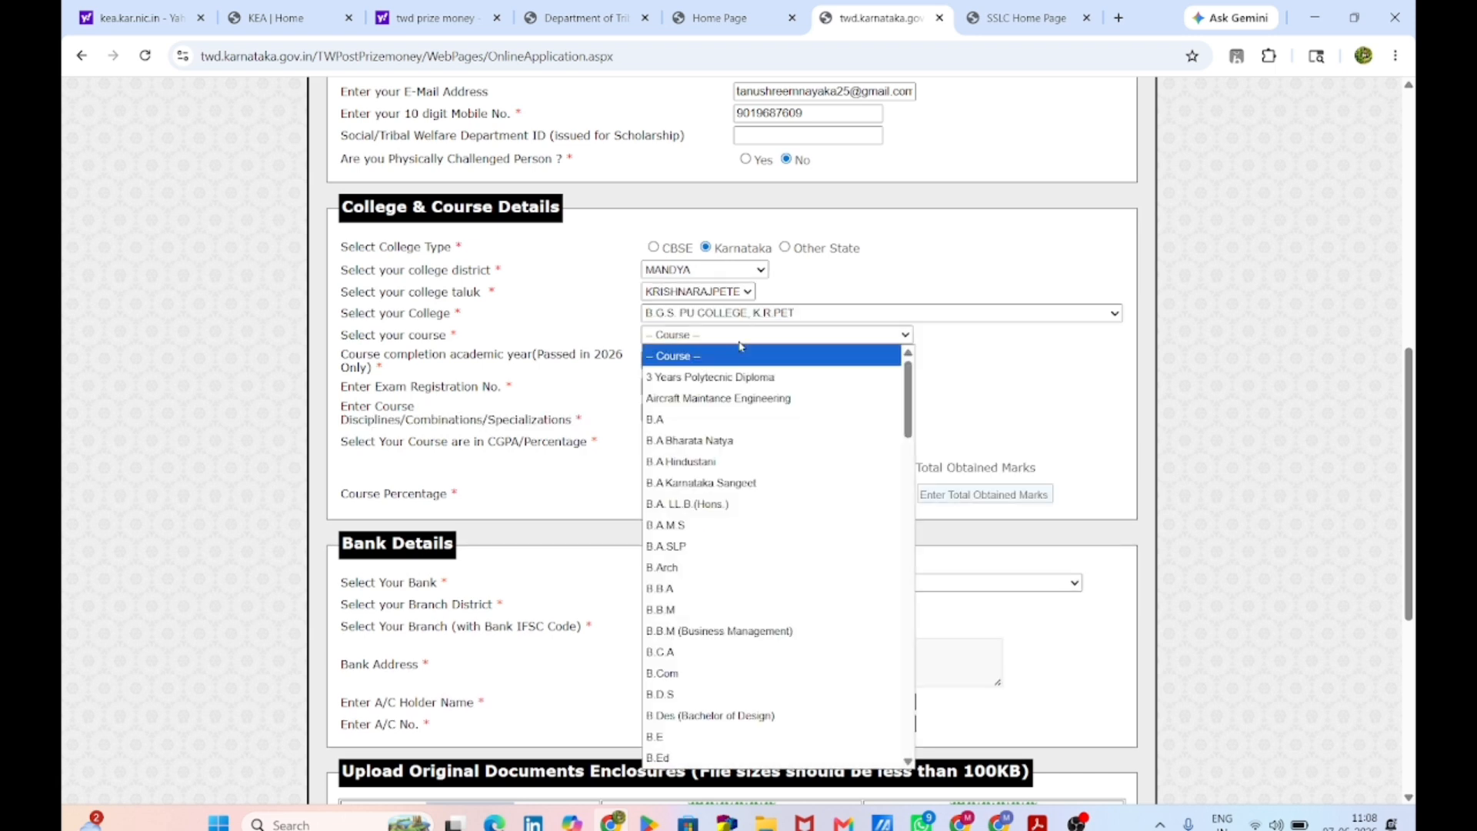
scroll(749, 468, "down", 5)
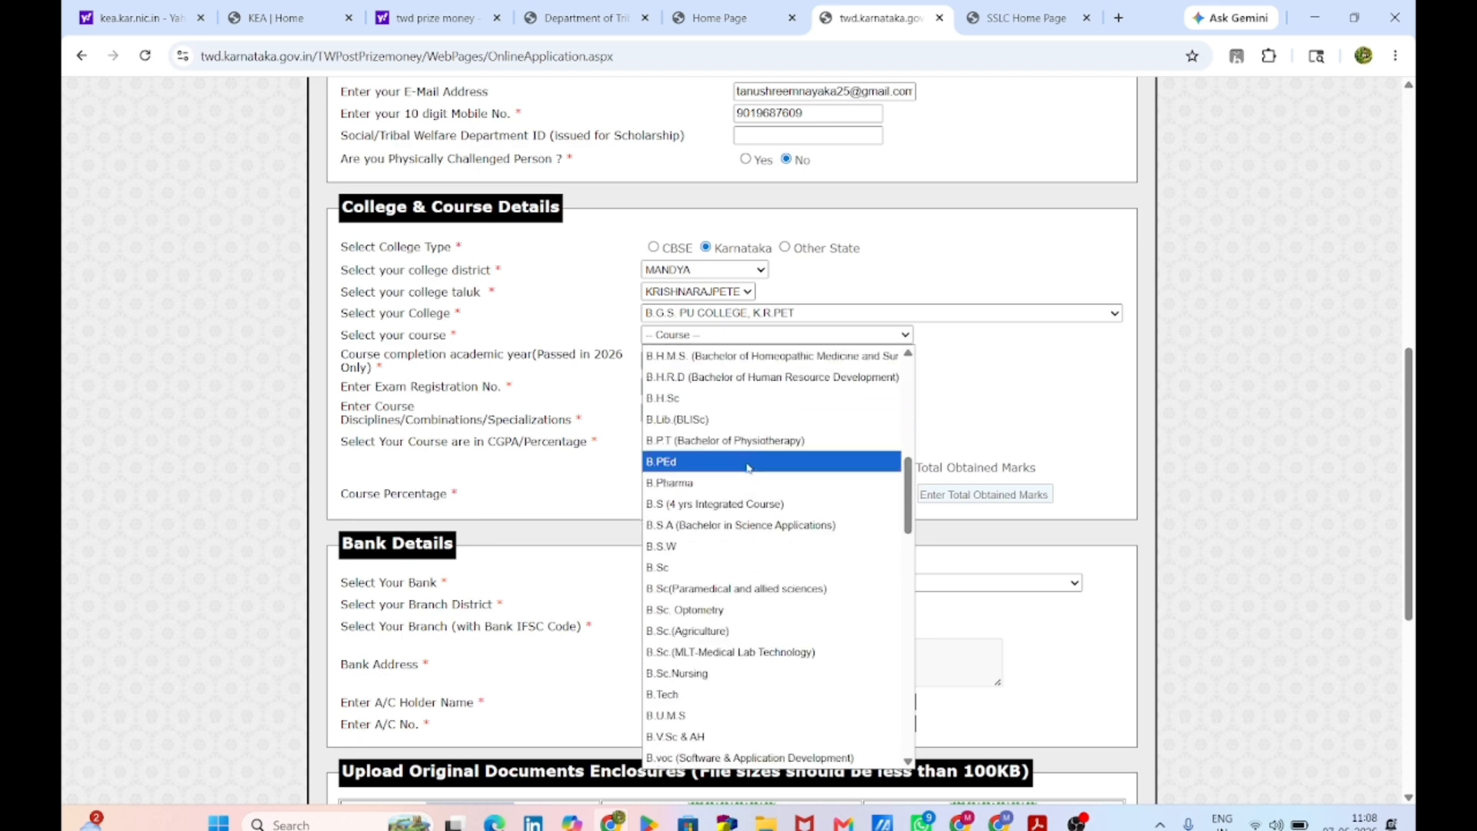
scroll(750, 453, "up", 5)
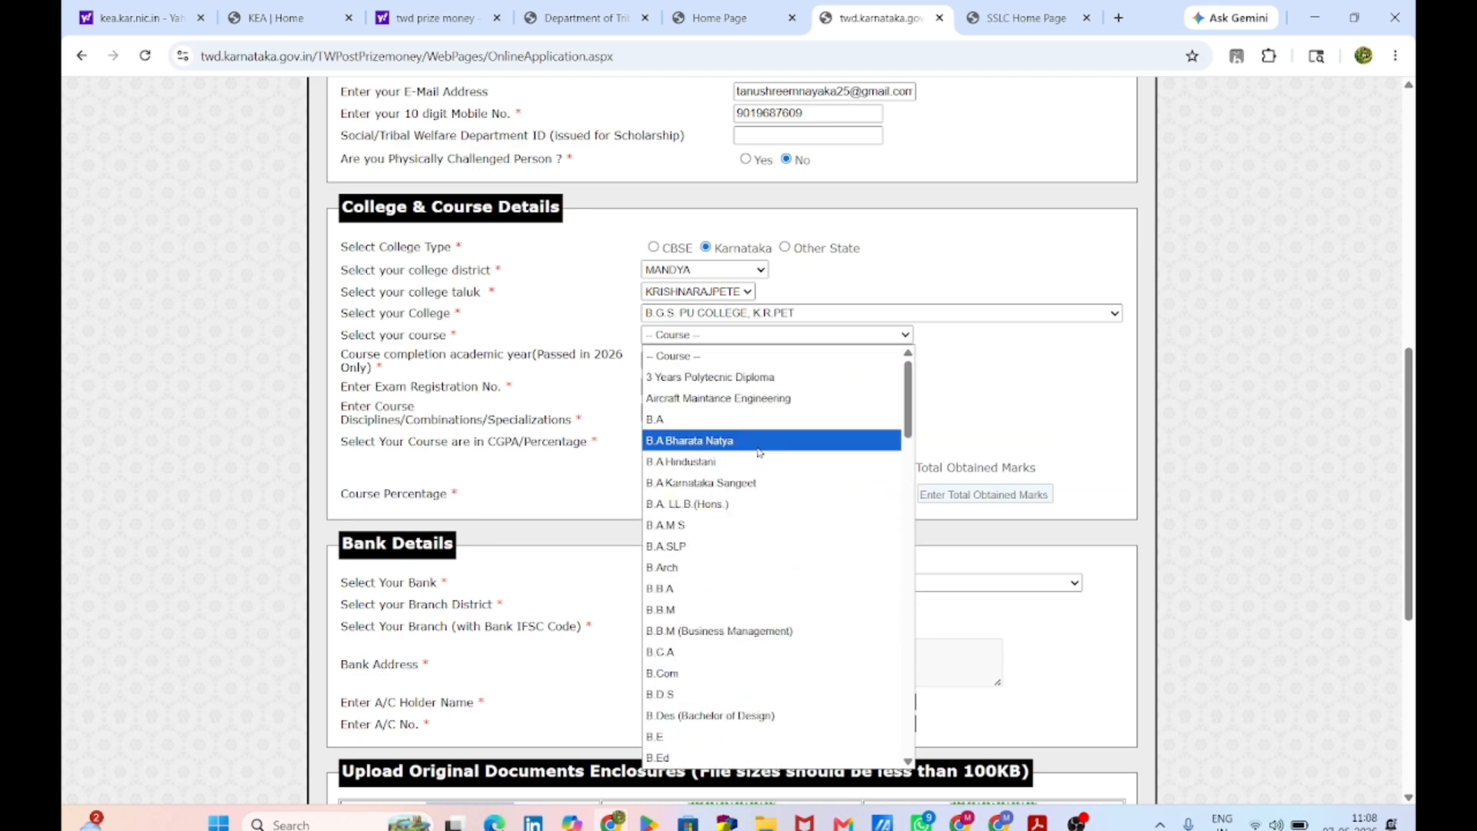
scroll(762, 423, "down", 15)
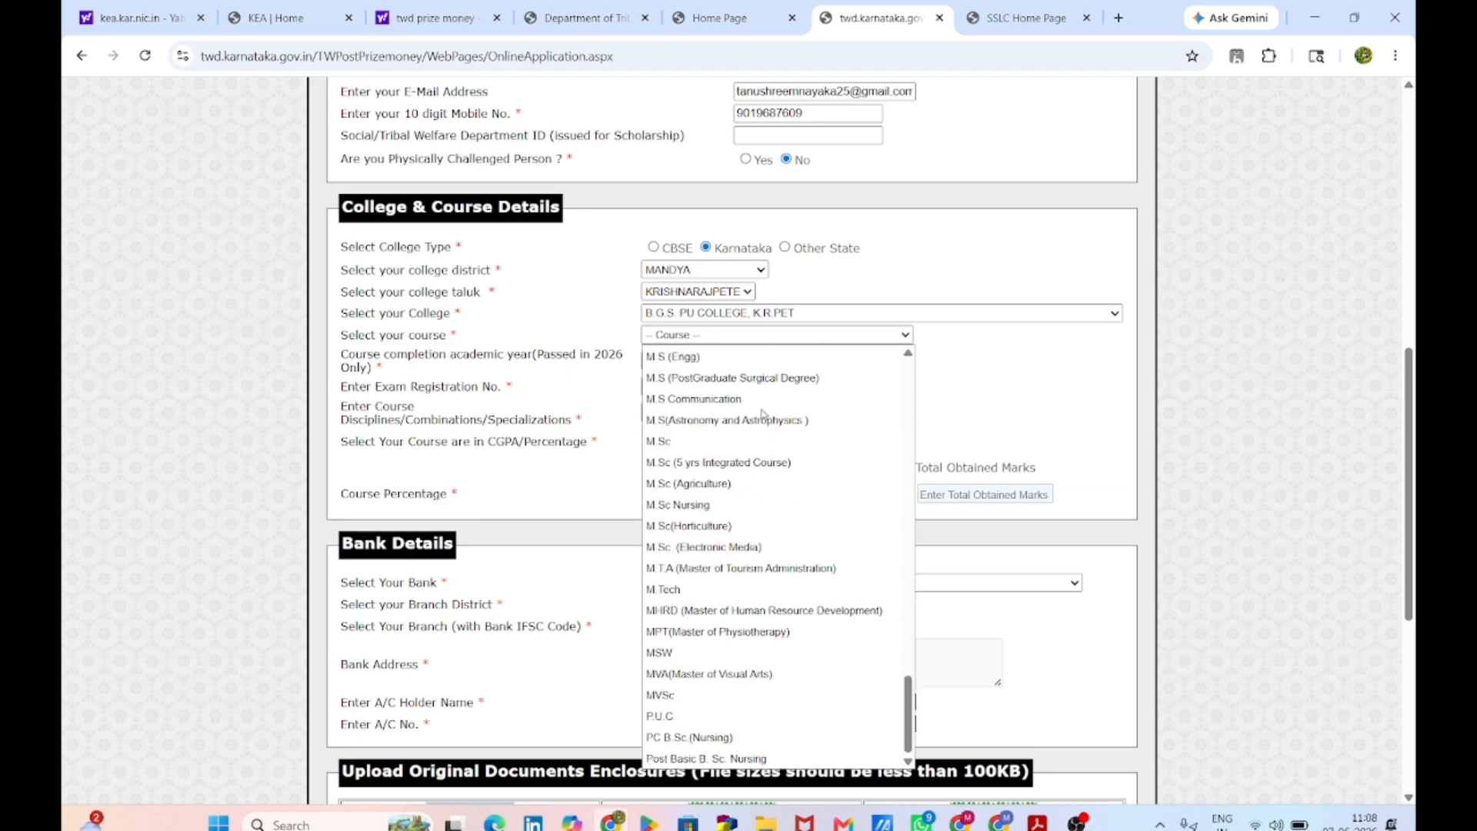
left_click(774, 715)
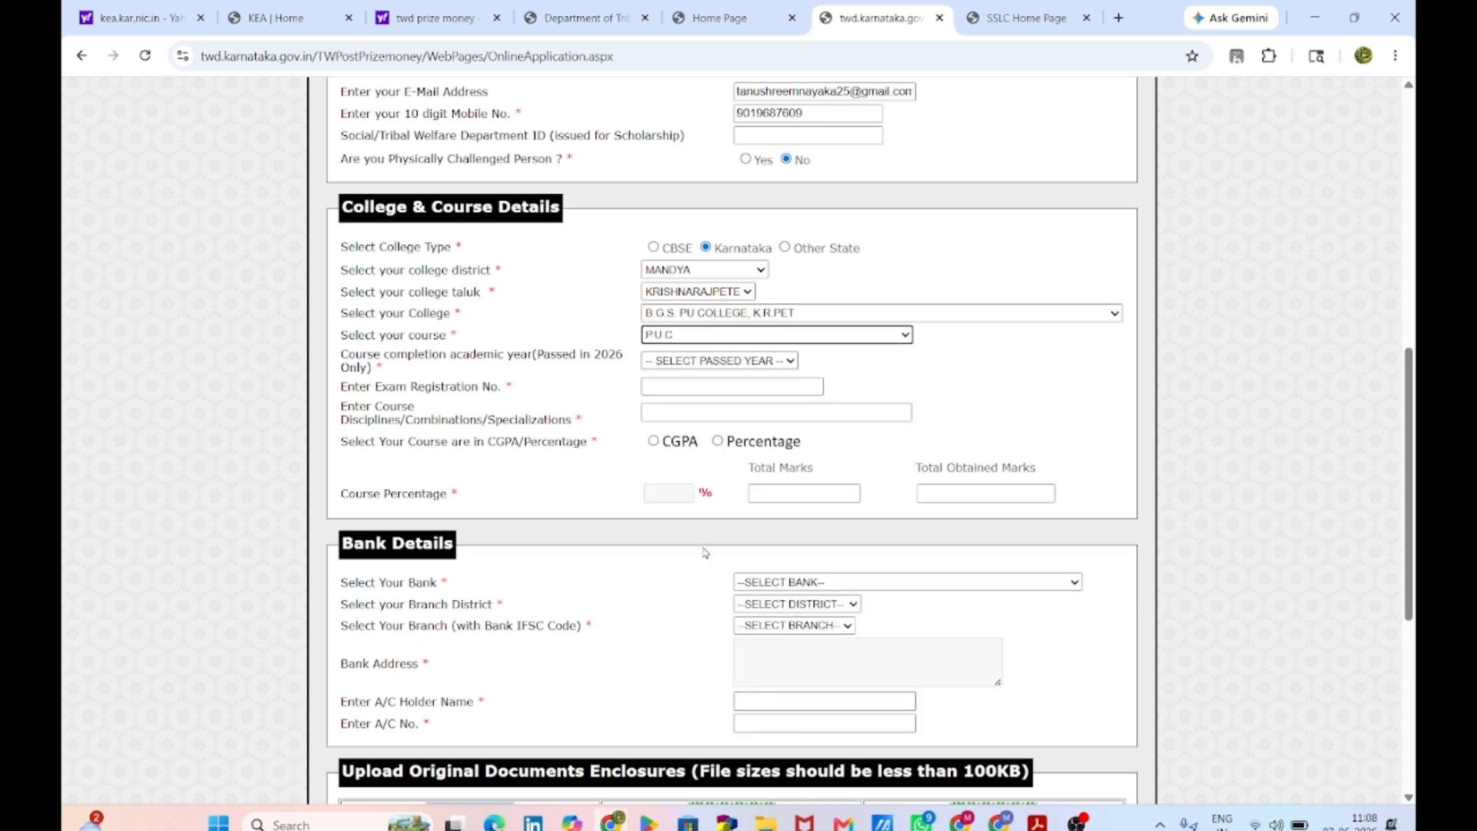
left_click(712, 362)
left_click(703, 391)
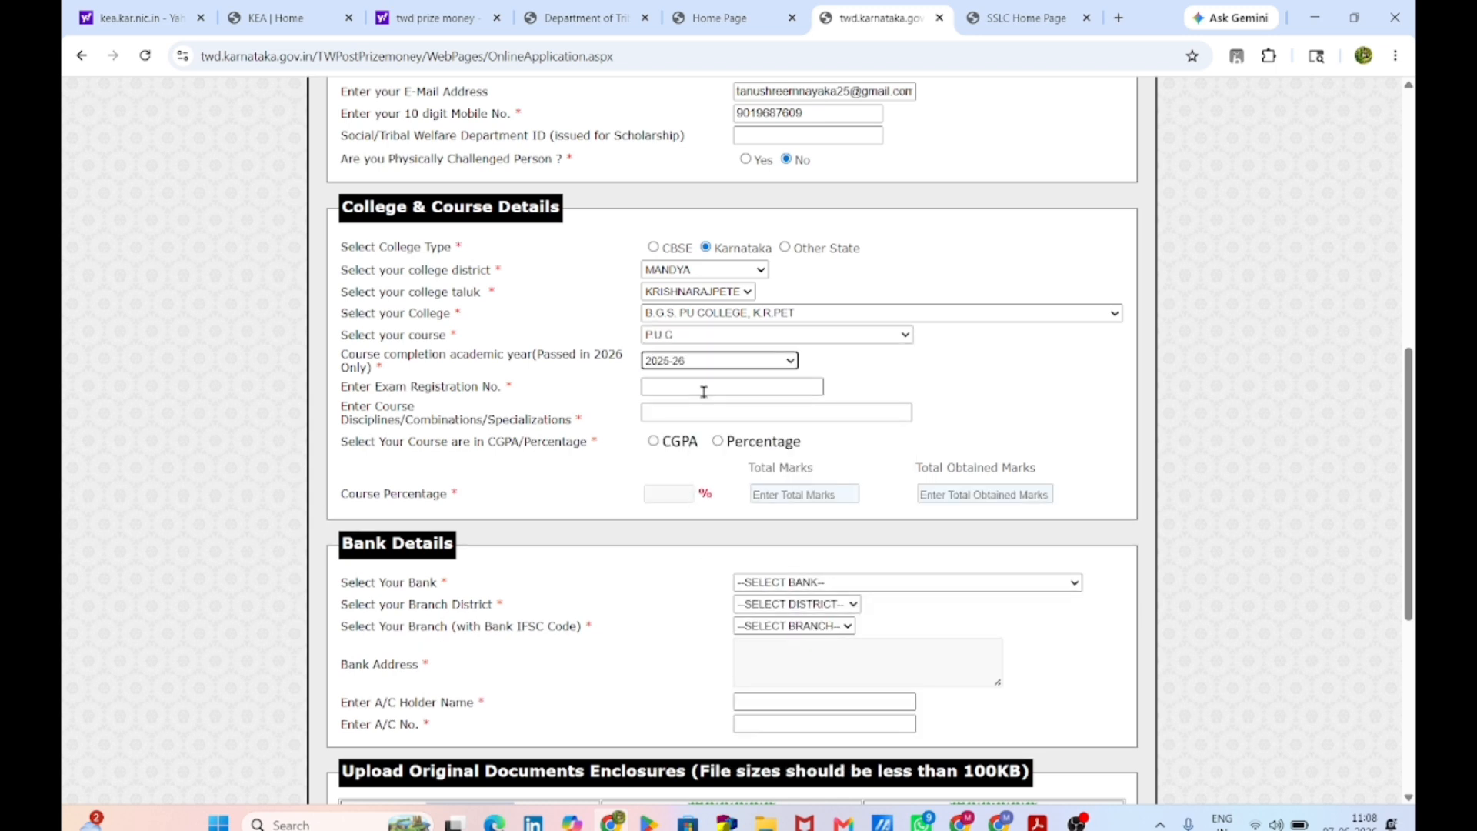
left_click(703, 392)
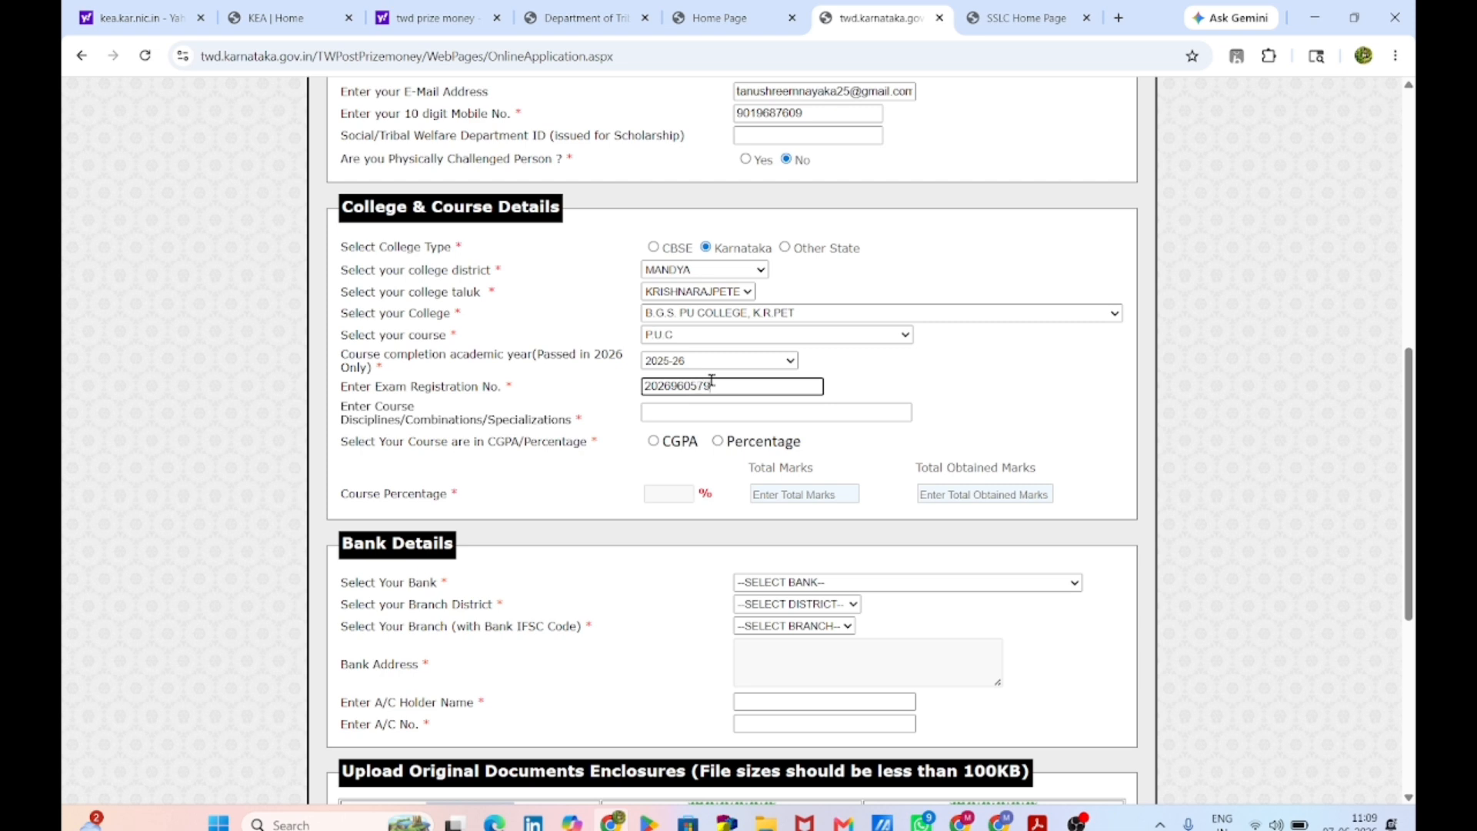
key("Tab")
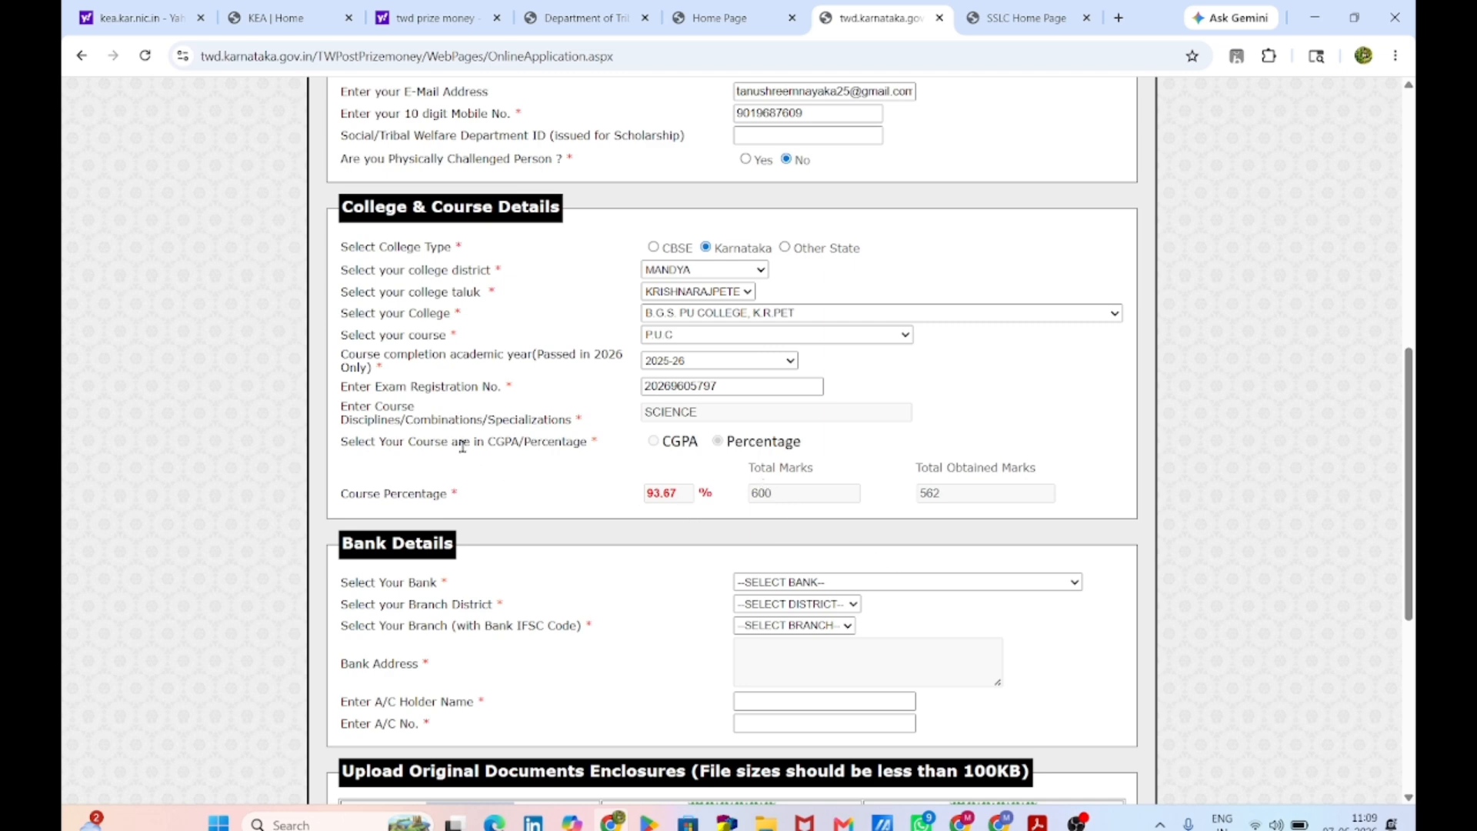
scroll(431, 460, "down", 5)
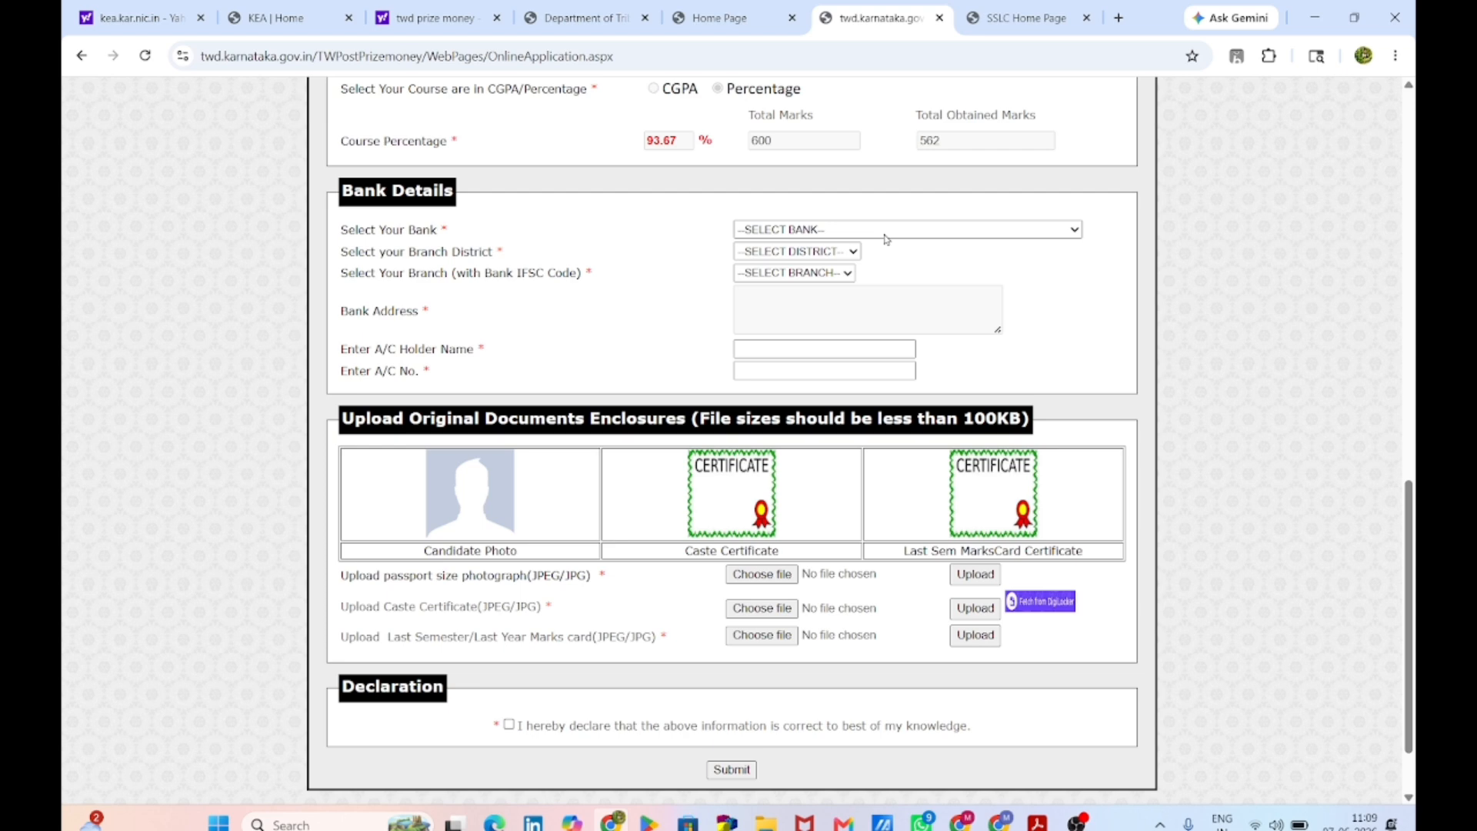
Step: Select bank STATE BANK OF INDIA (OLD SBM), branch district MANDYA, and the MELKOTE branch
left_click(910, 230)
scroll(846, 408, "down", 5)
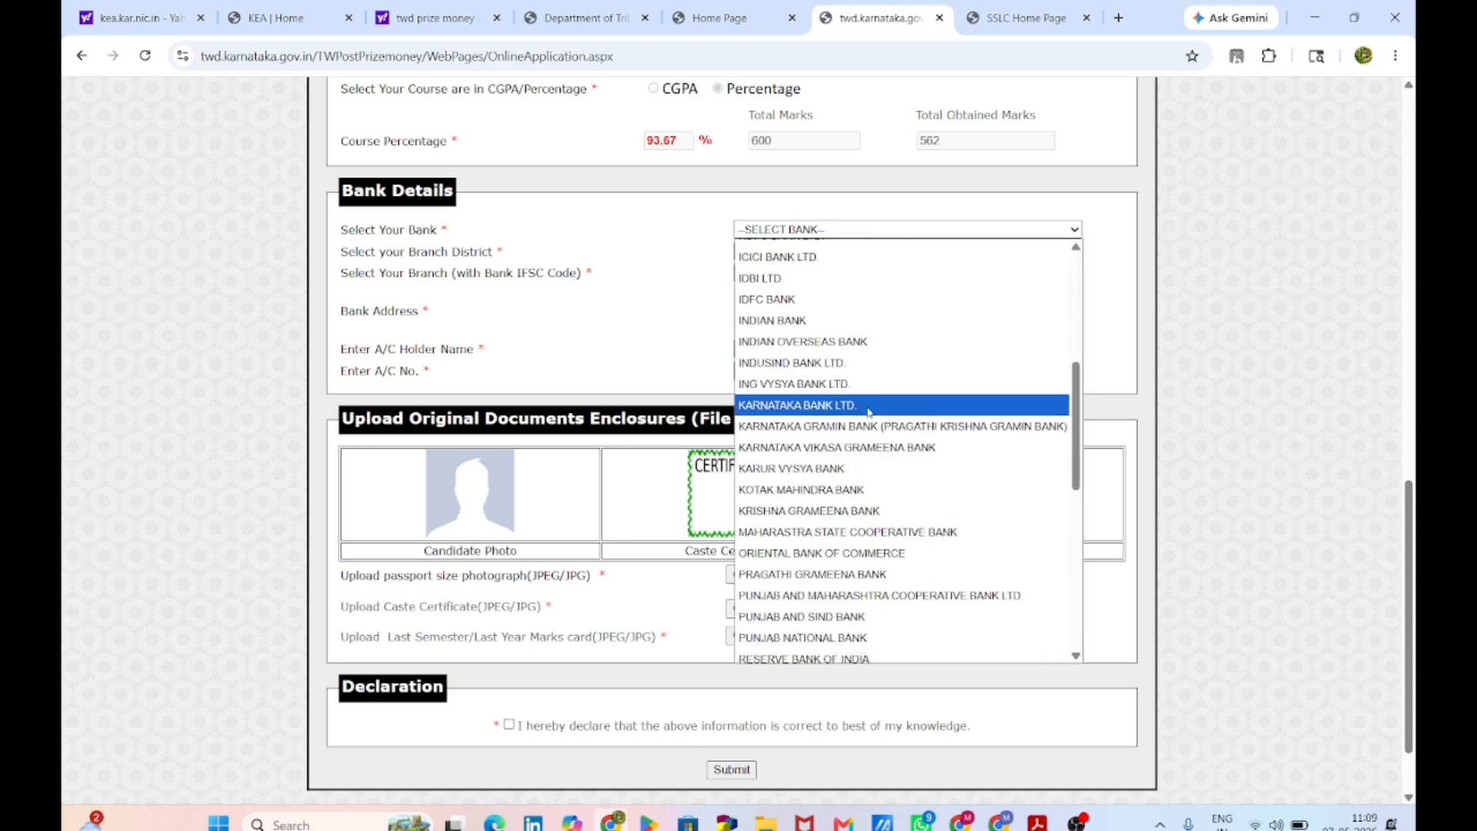
scroll(846, 512, "down", 7)
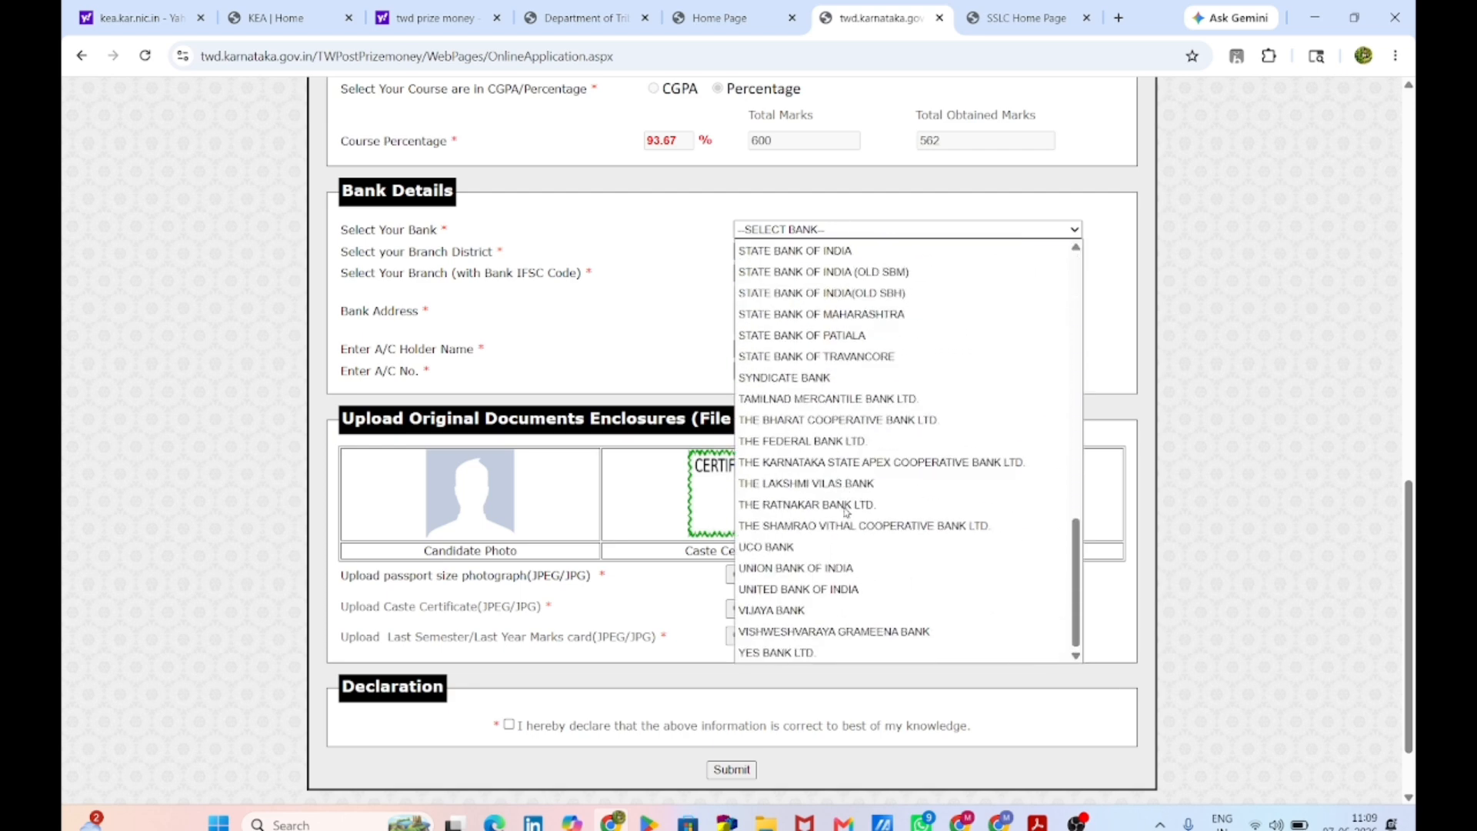
scroll(846, 512, "up", 5)
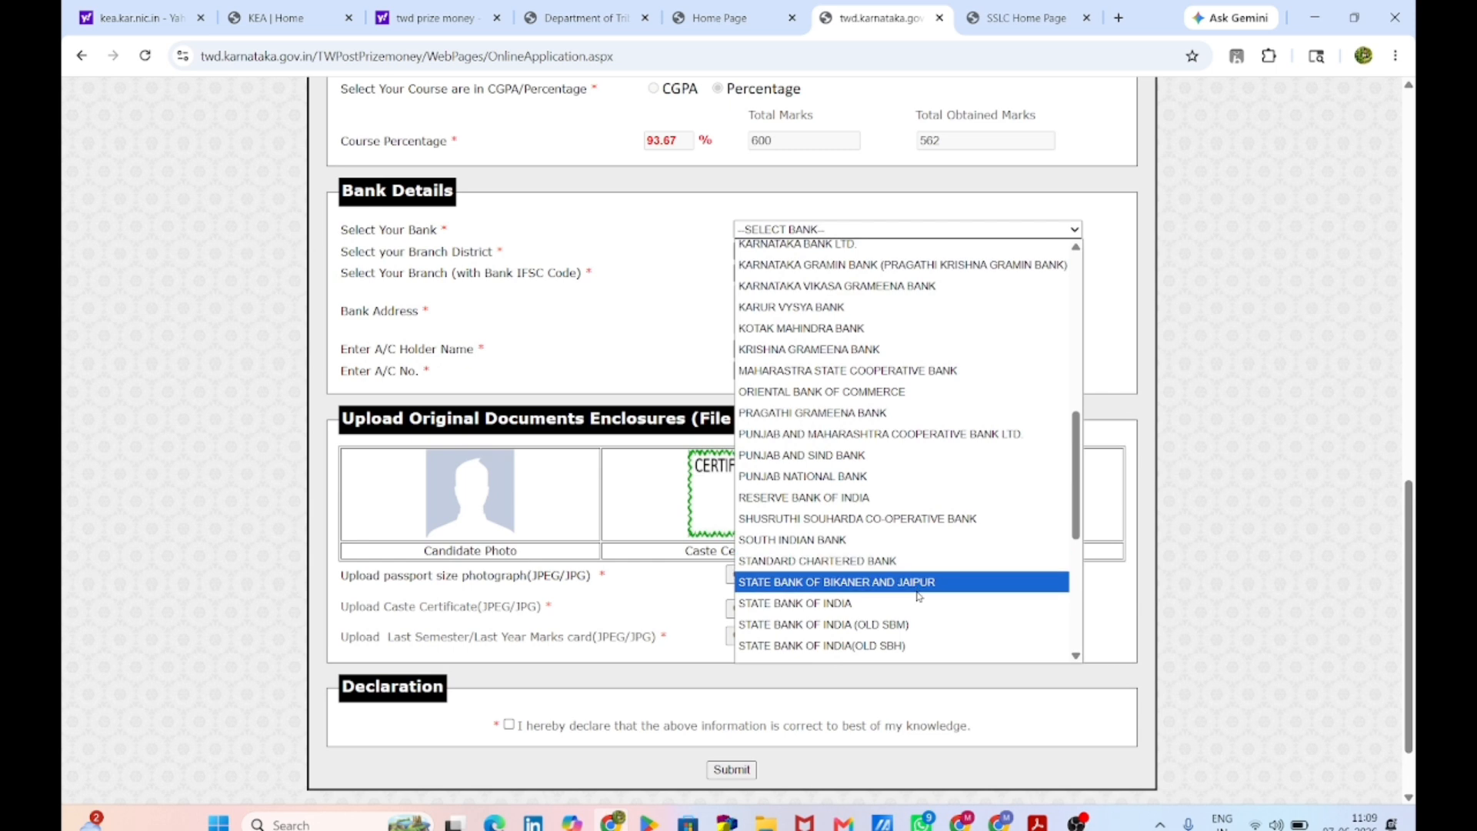
left_click(915, 624)
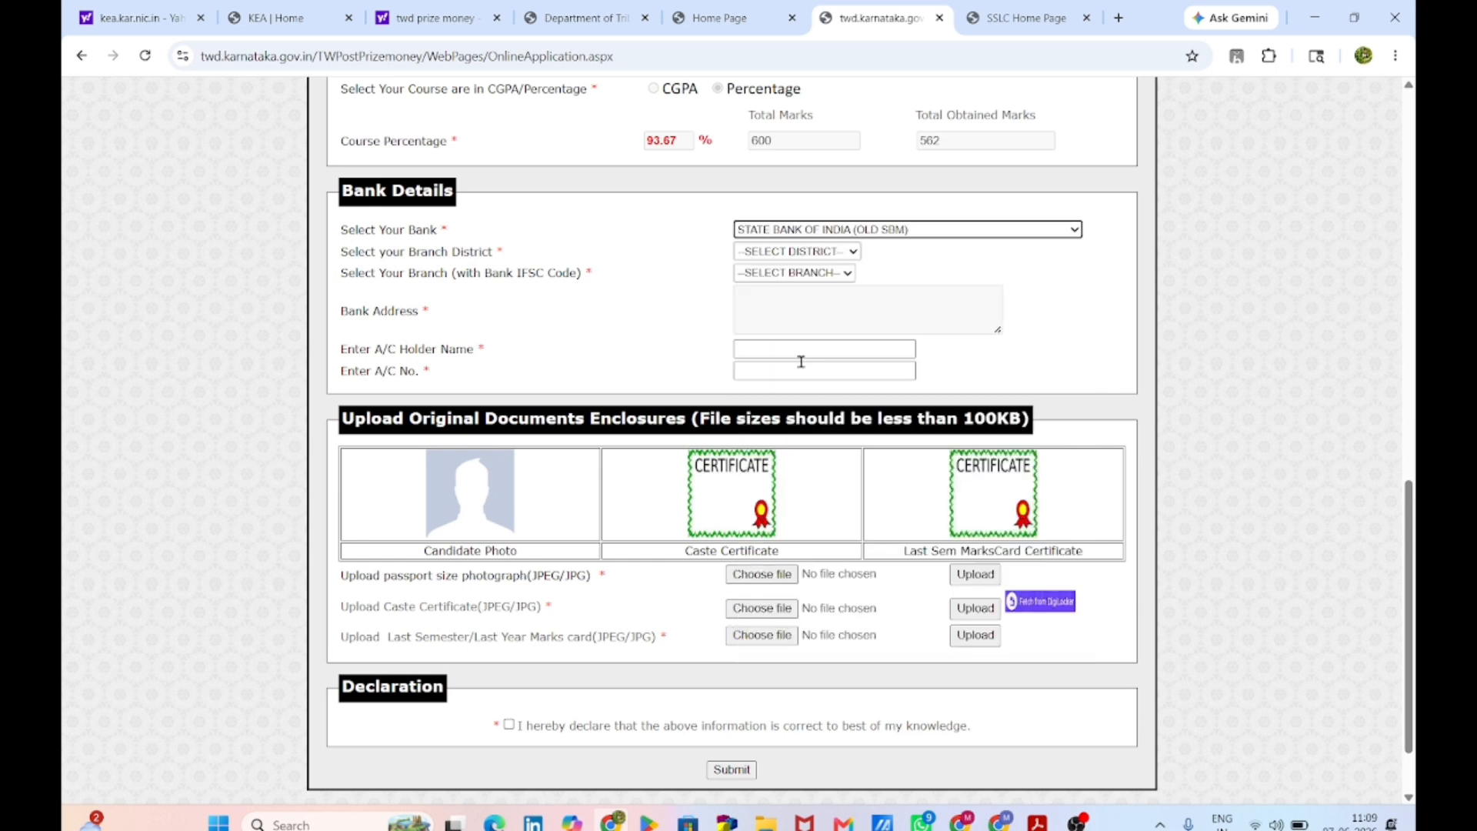
left_click(824, 253)
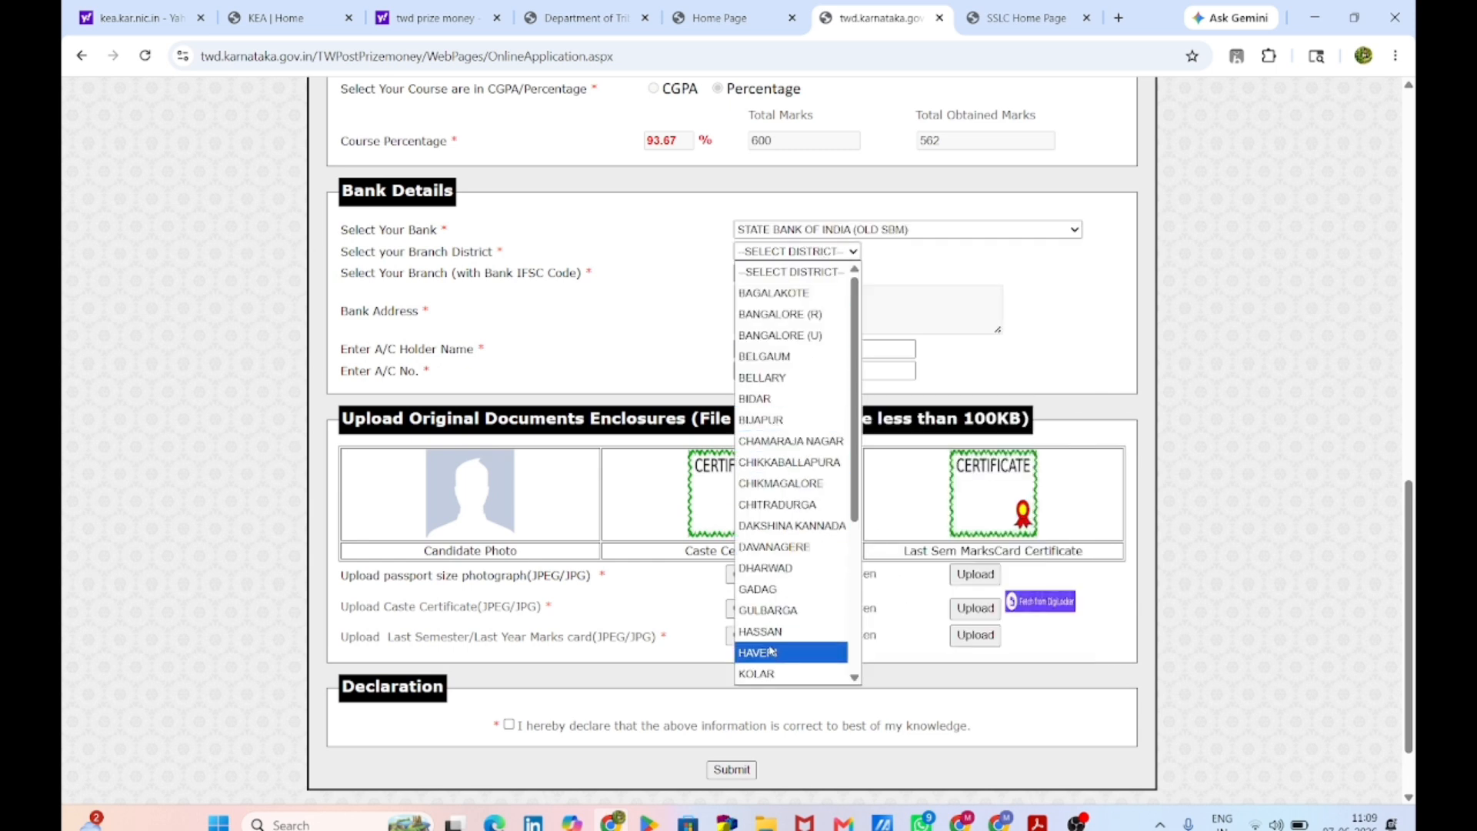
scroll(766, 623, "down", 3)
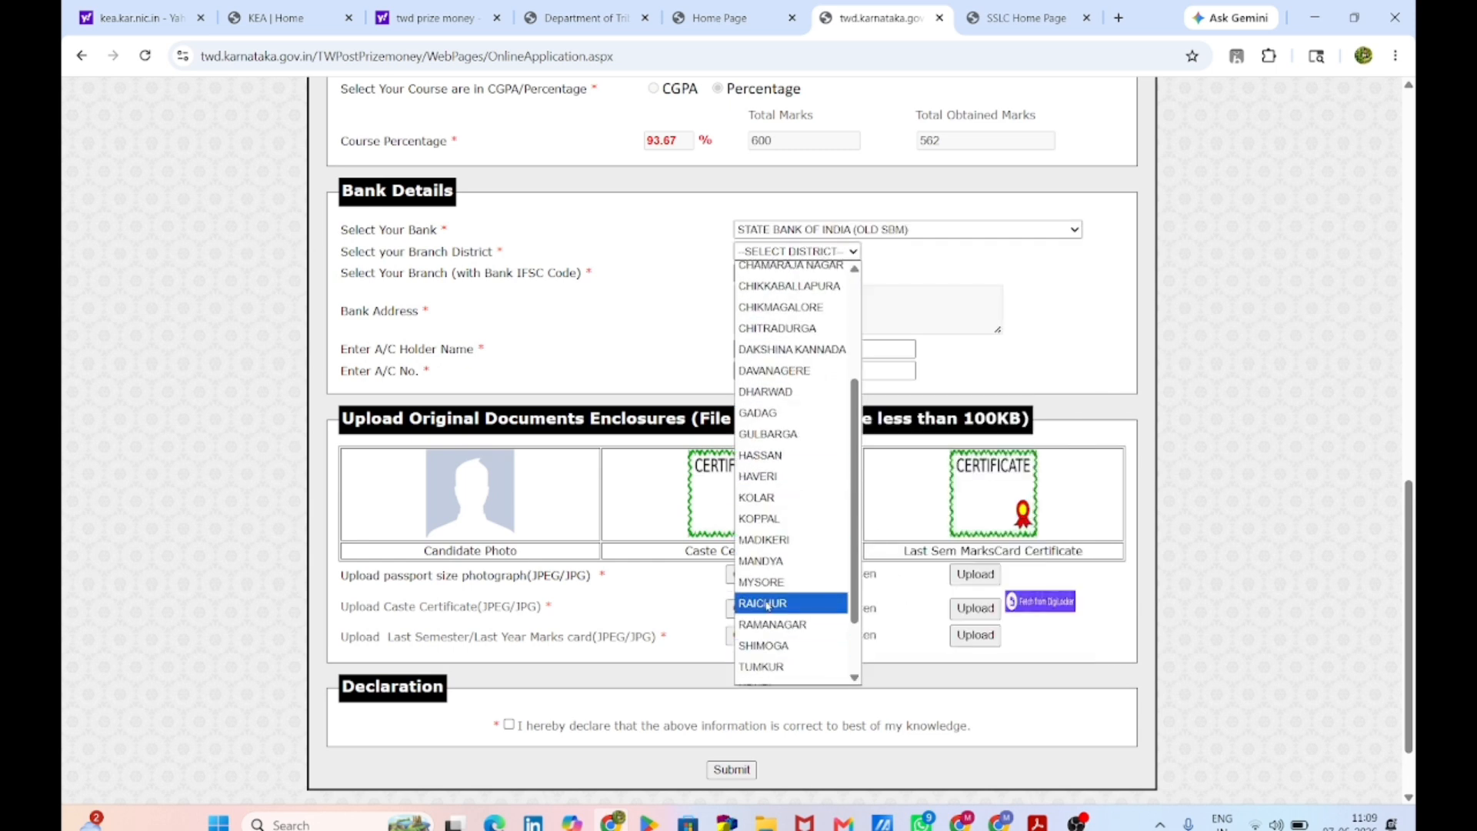
left_click(777, 562)
left_click(794, 275)
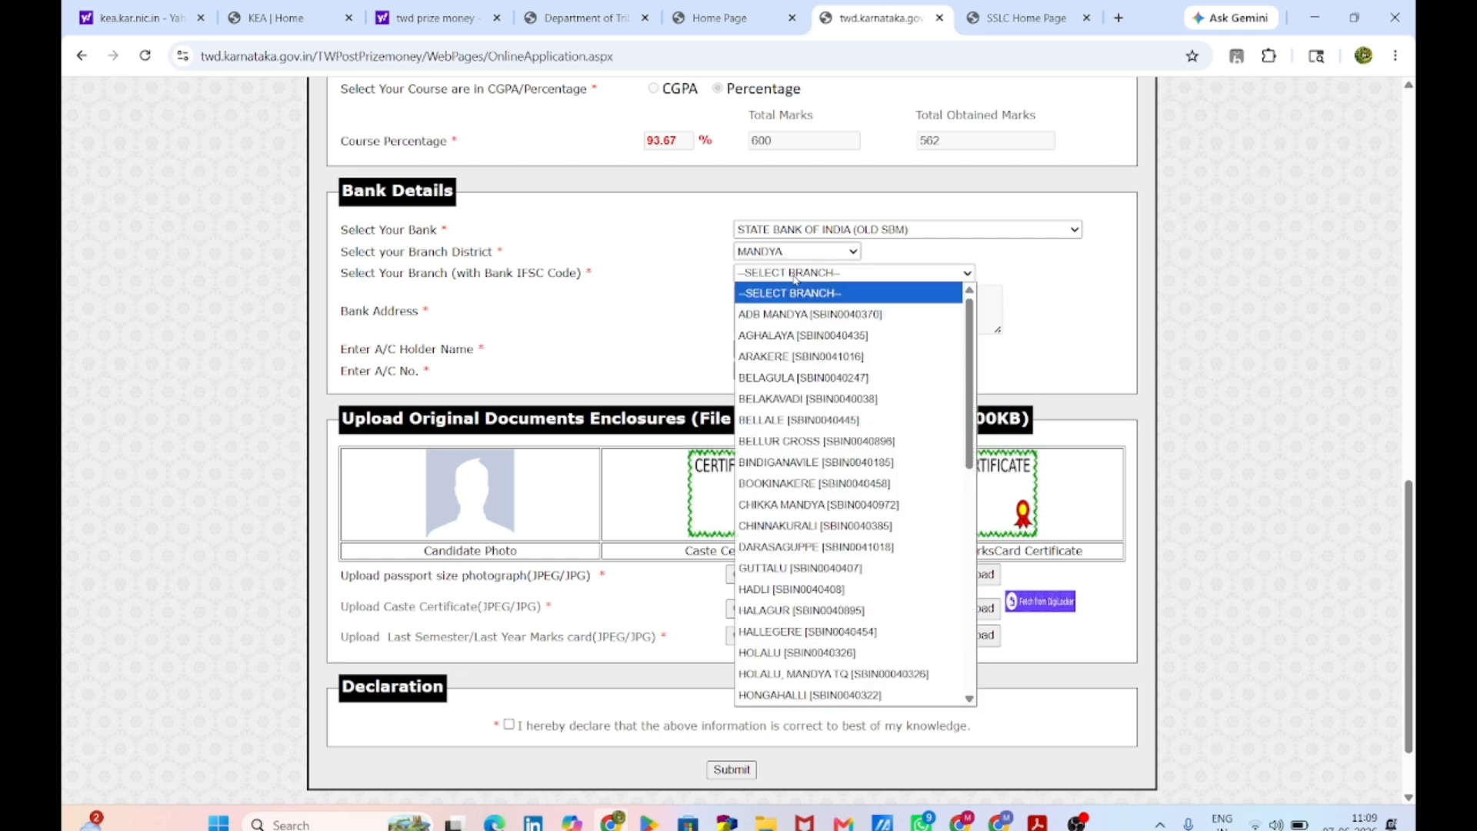
scroll(766, 406, "down", 5)
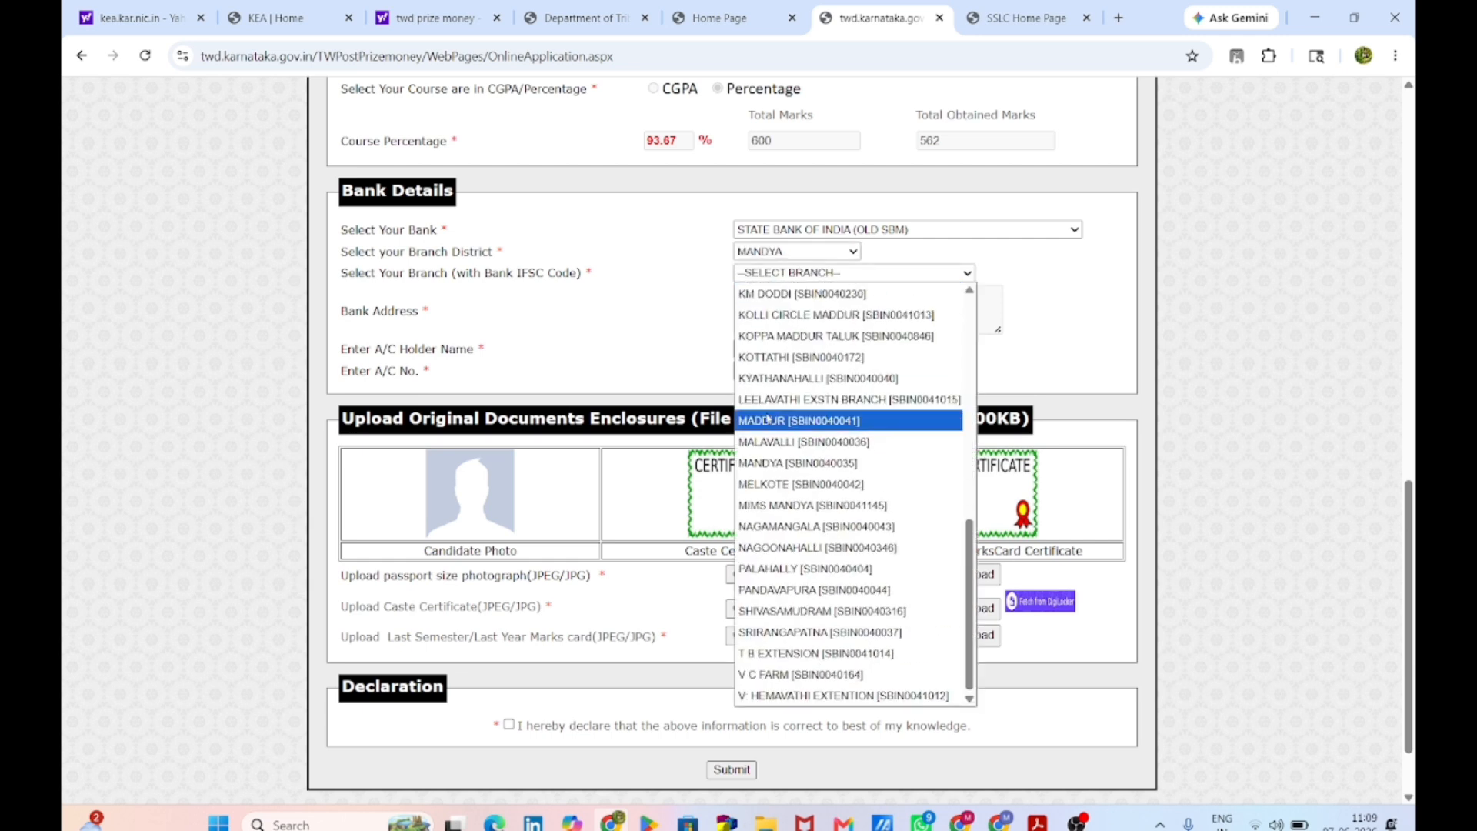
left_click(796, 486)
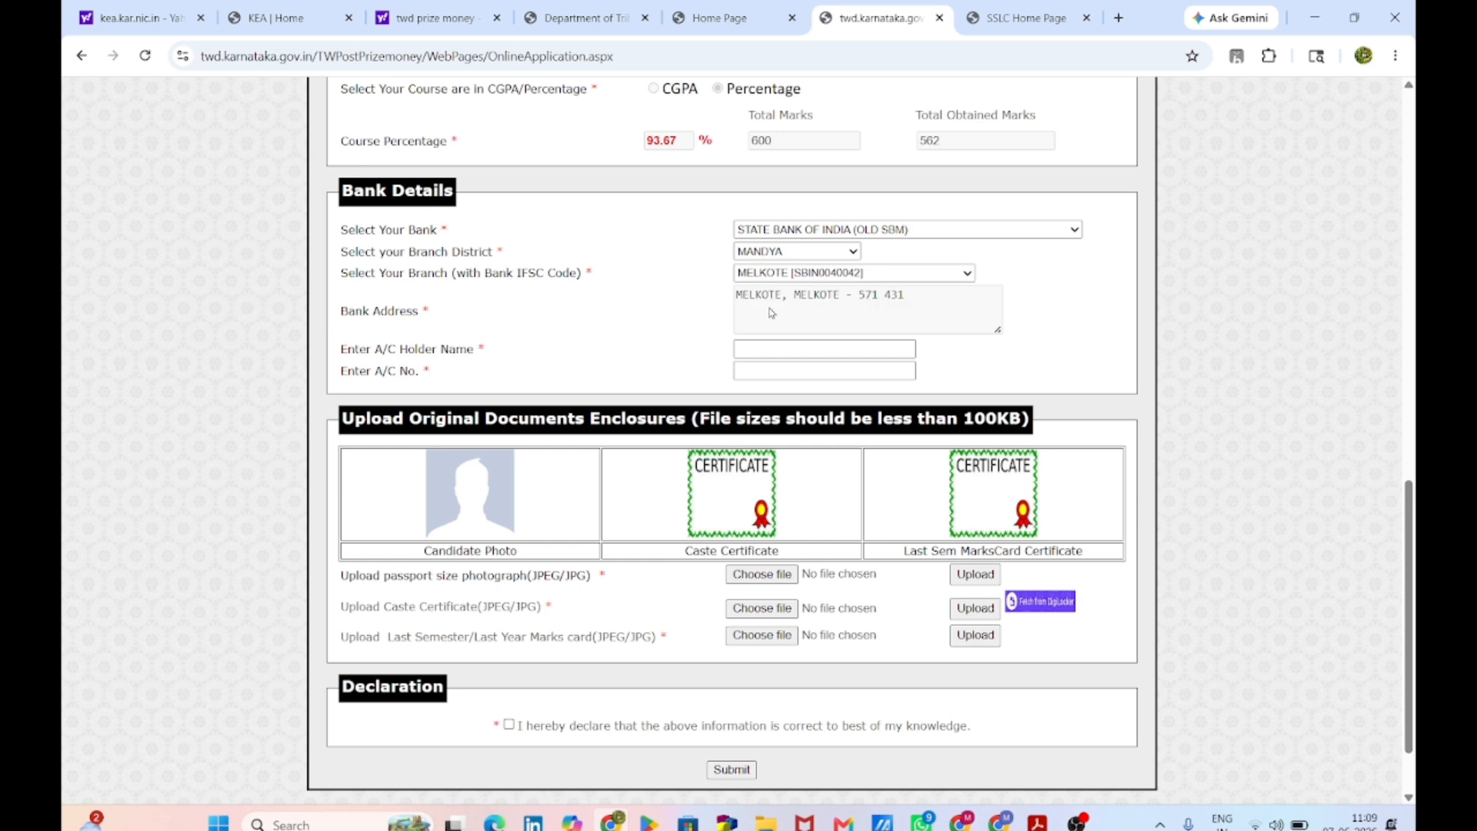
Step: Enter the account holder's name and the bank account number
left_click(787, 348)
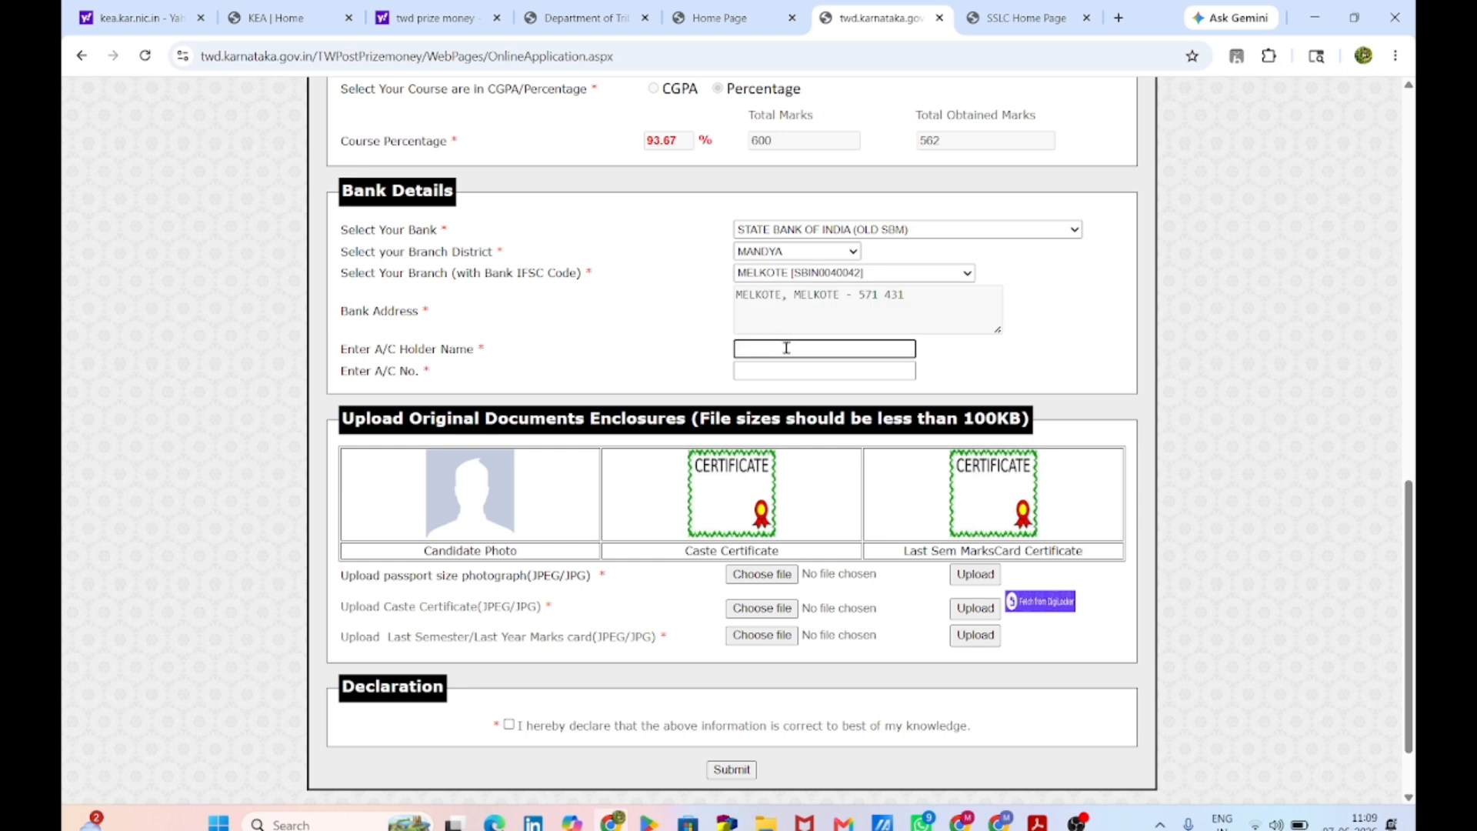
key("Tab")
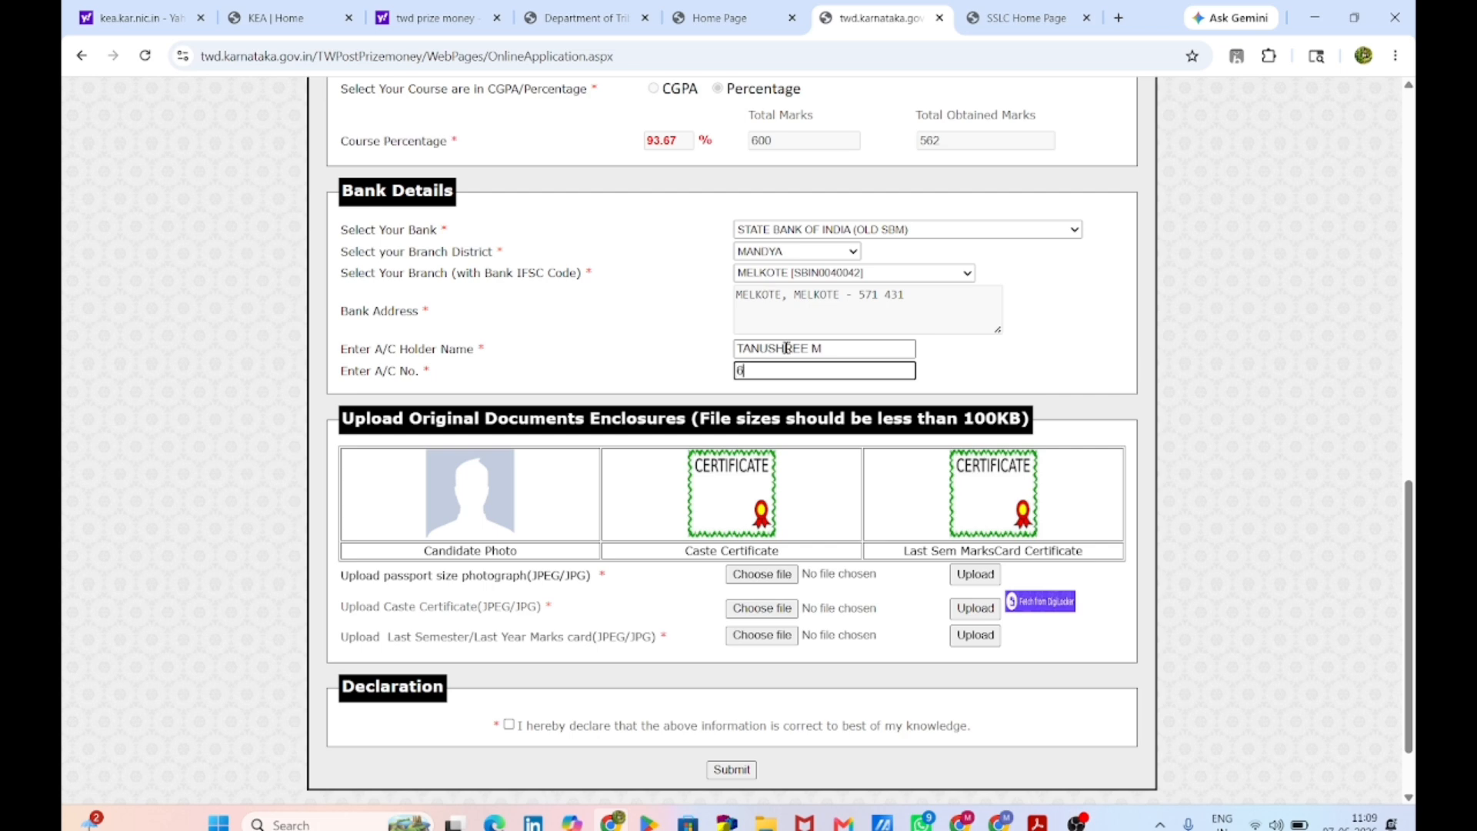
scroll(772, 483, "down", 1)
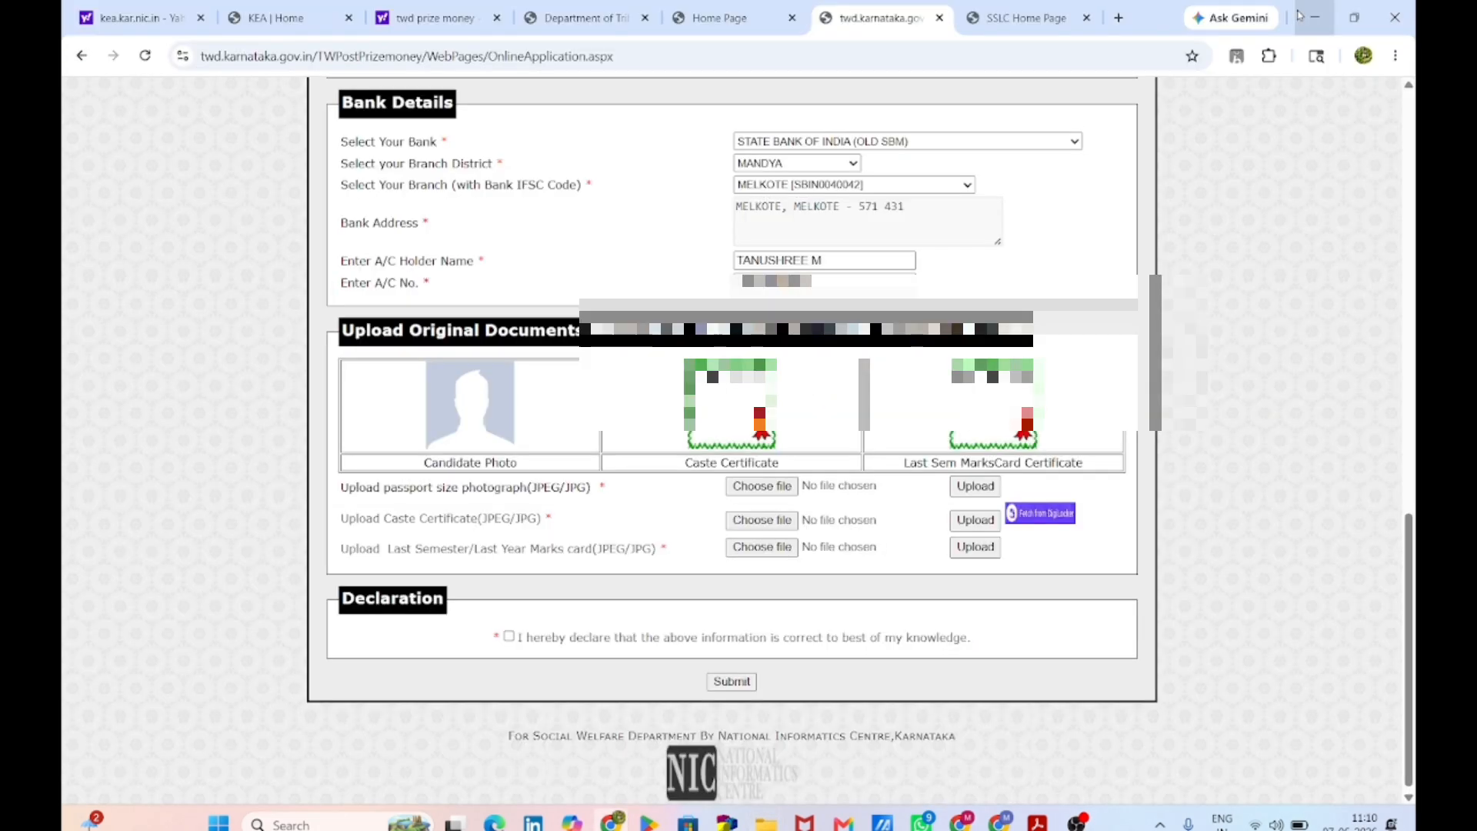
Step: Upload the passport-size photograph JPEG as the candidate photo
left_click(750, 485)
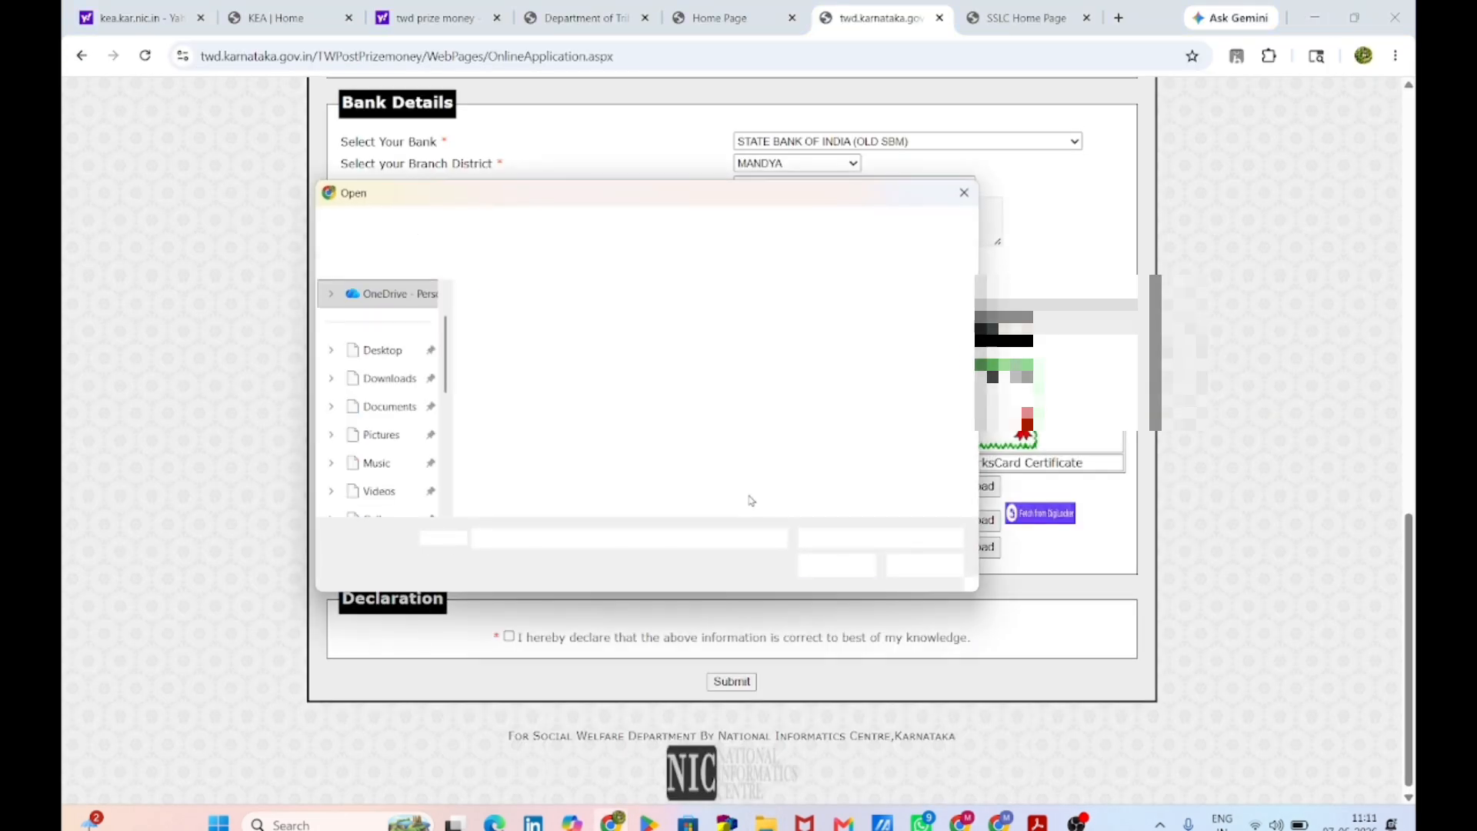
type("\"D:\\WhatsApp Image 2026-05-11 at 11.07.18 AM.jpeg\"")
left_click(832, 538)
left_click(832, 557)
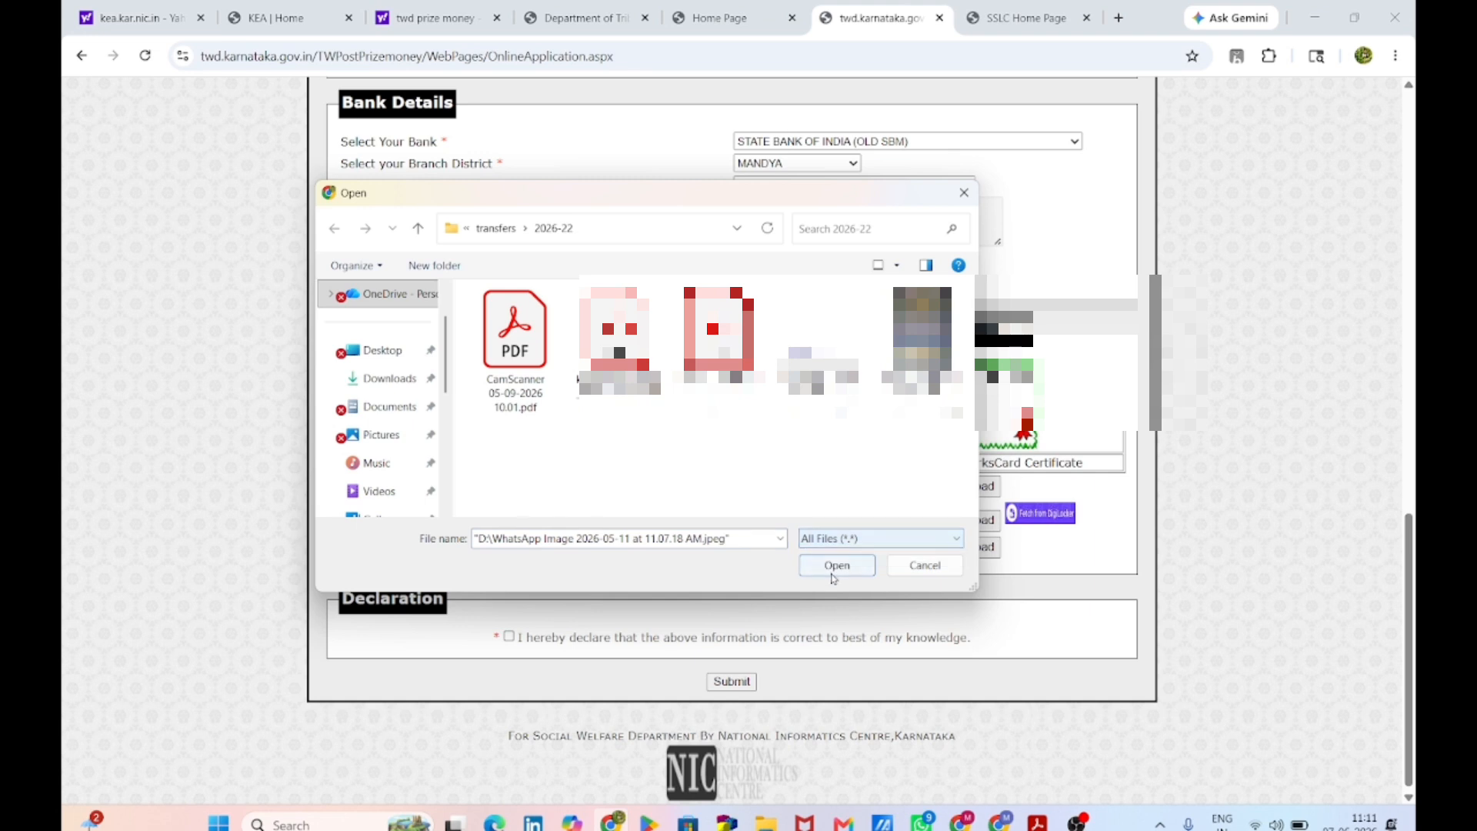
left_click(835, 566)
left_click(973, 490)
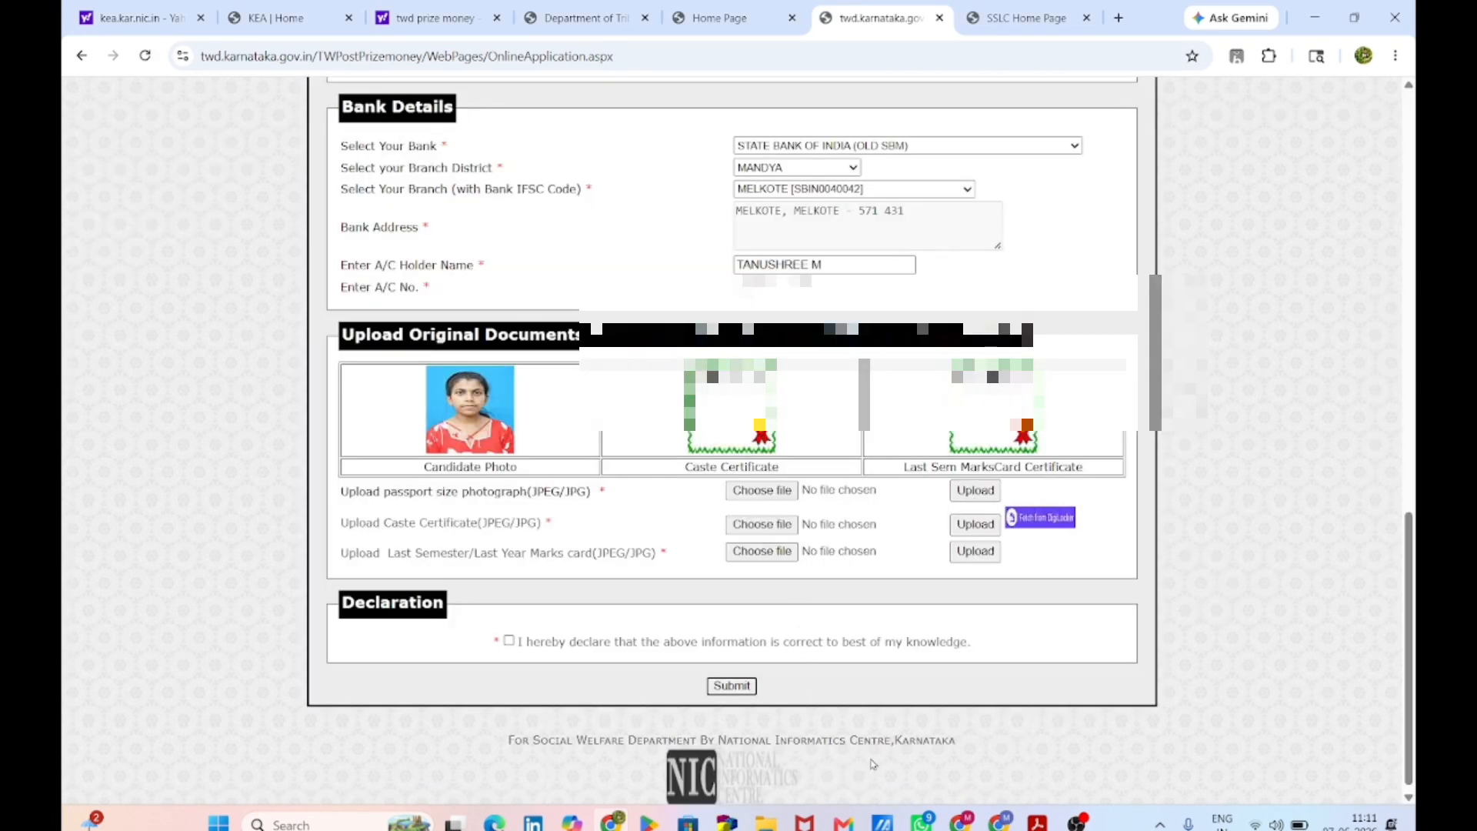
Step: Dismiss the file-size warning and upload the caste certificate image
mouse_move(919, 821)
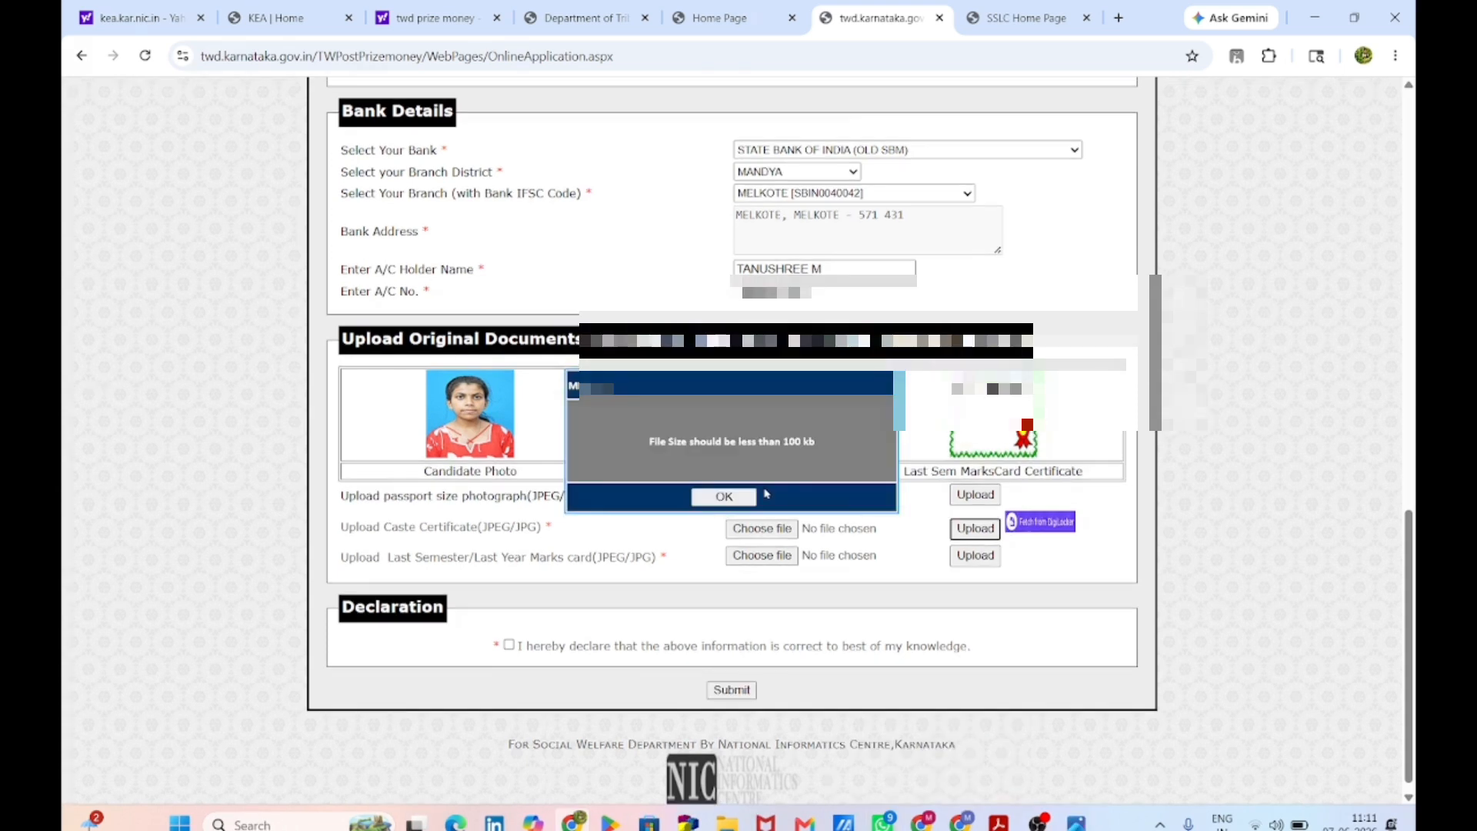
left_click(723, 496)
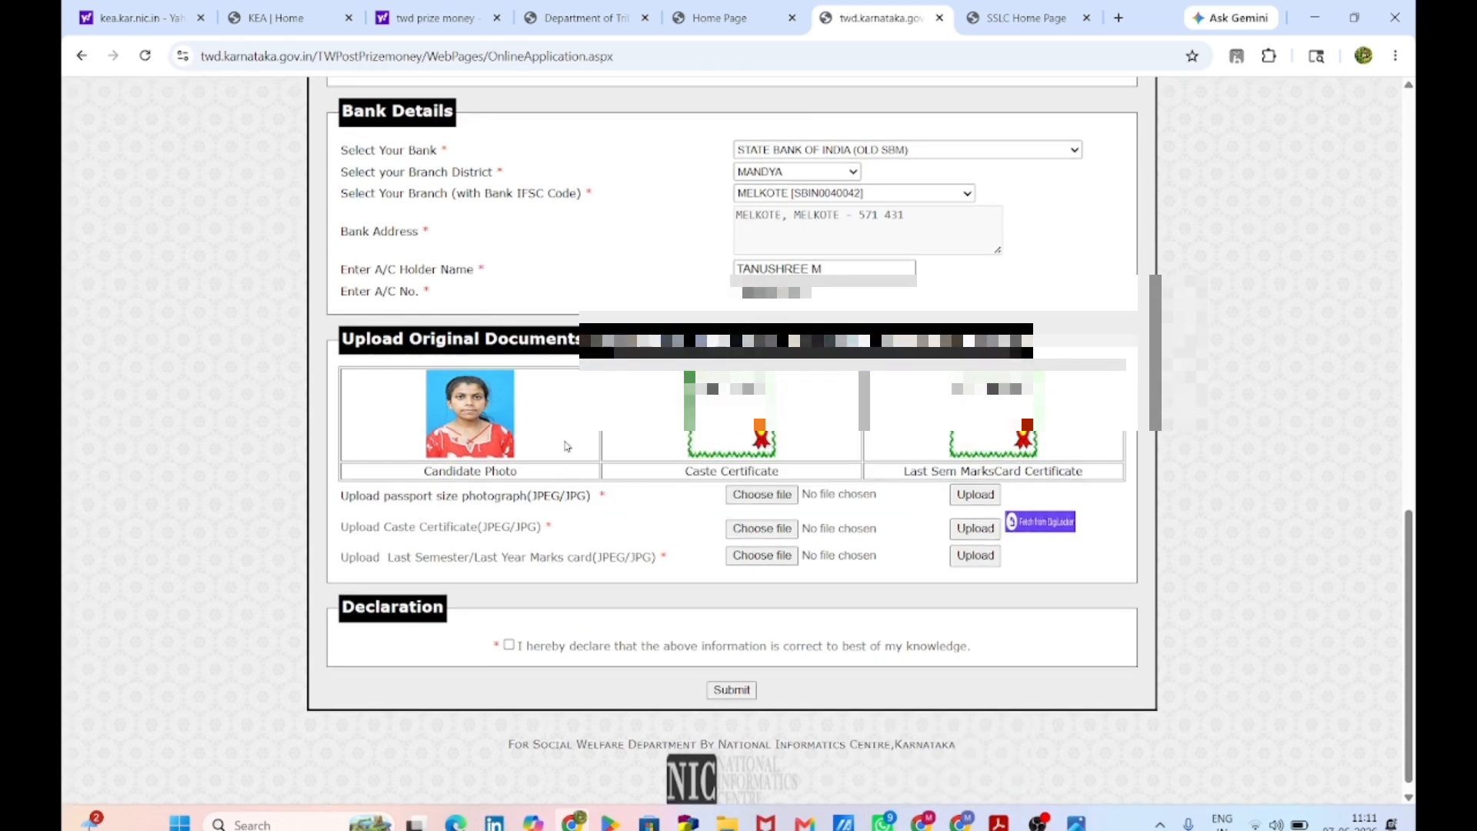
left_click(1119, 18)
type("ima")
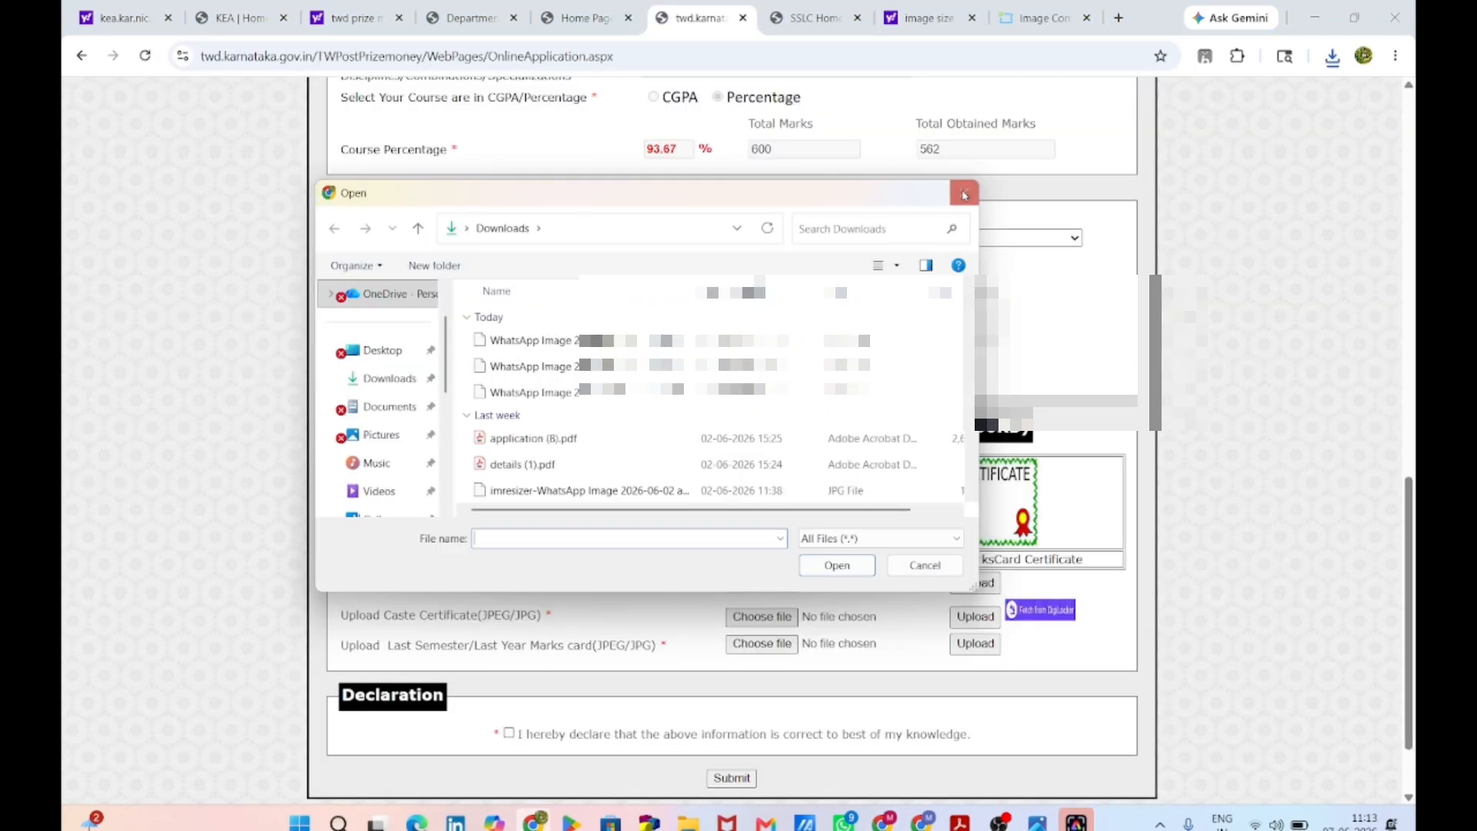
left_click(961, 191)
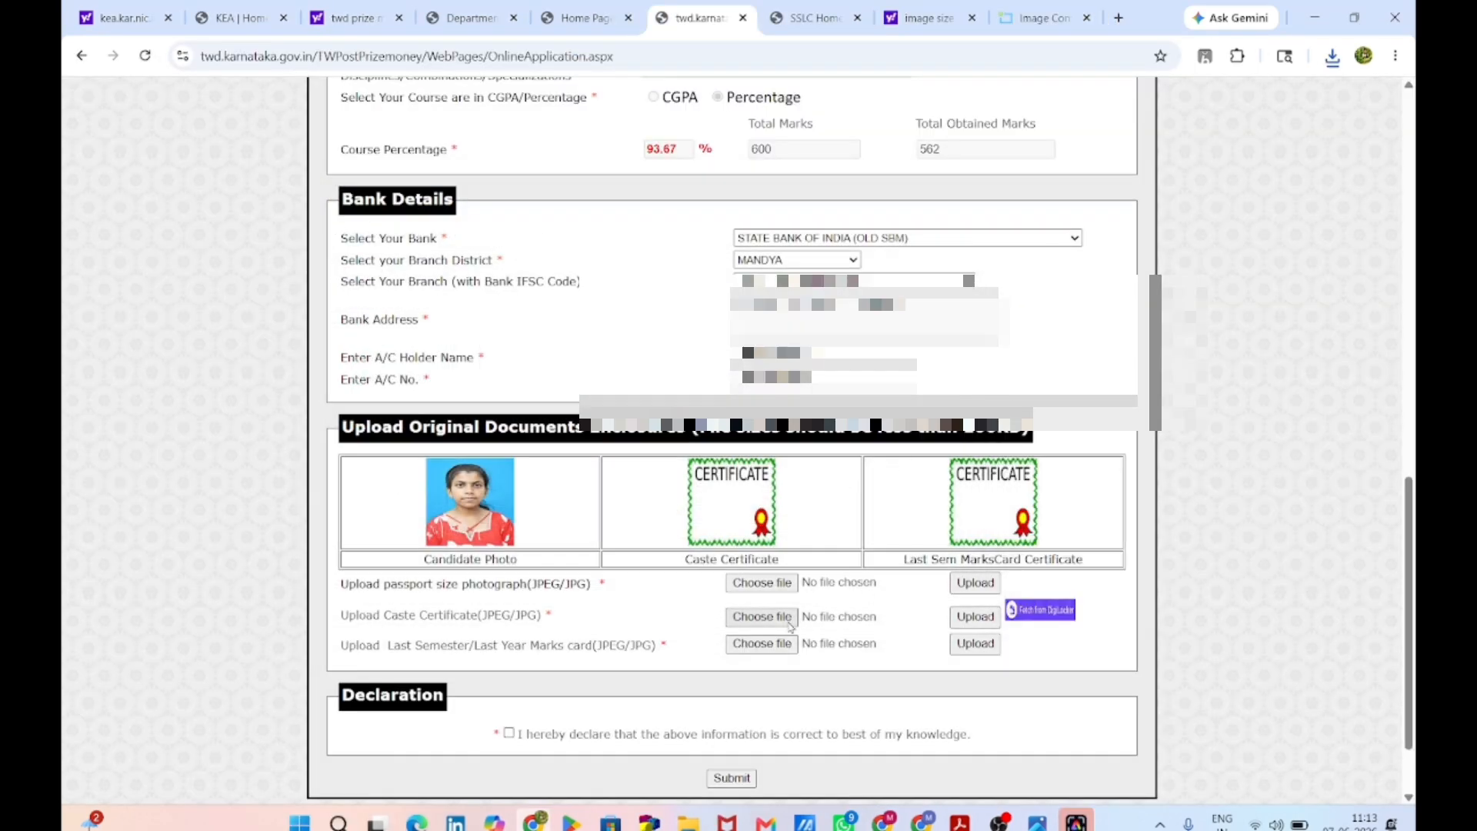
left_click(761, 617)
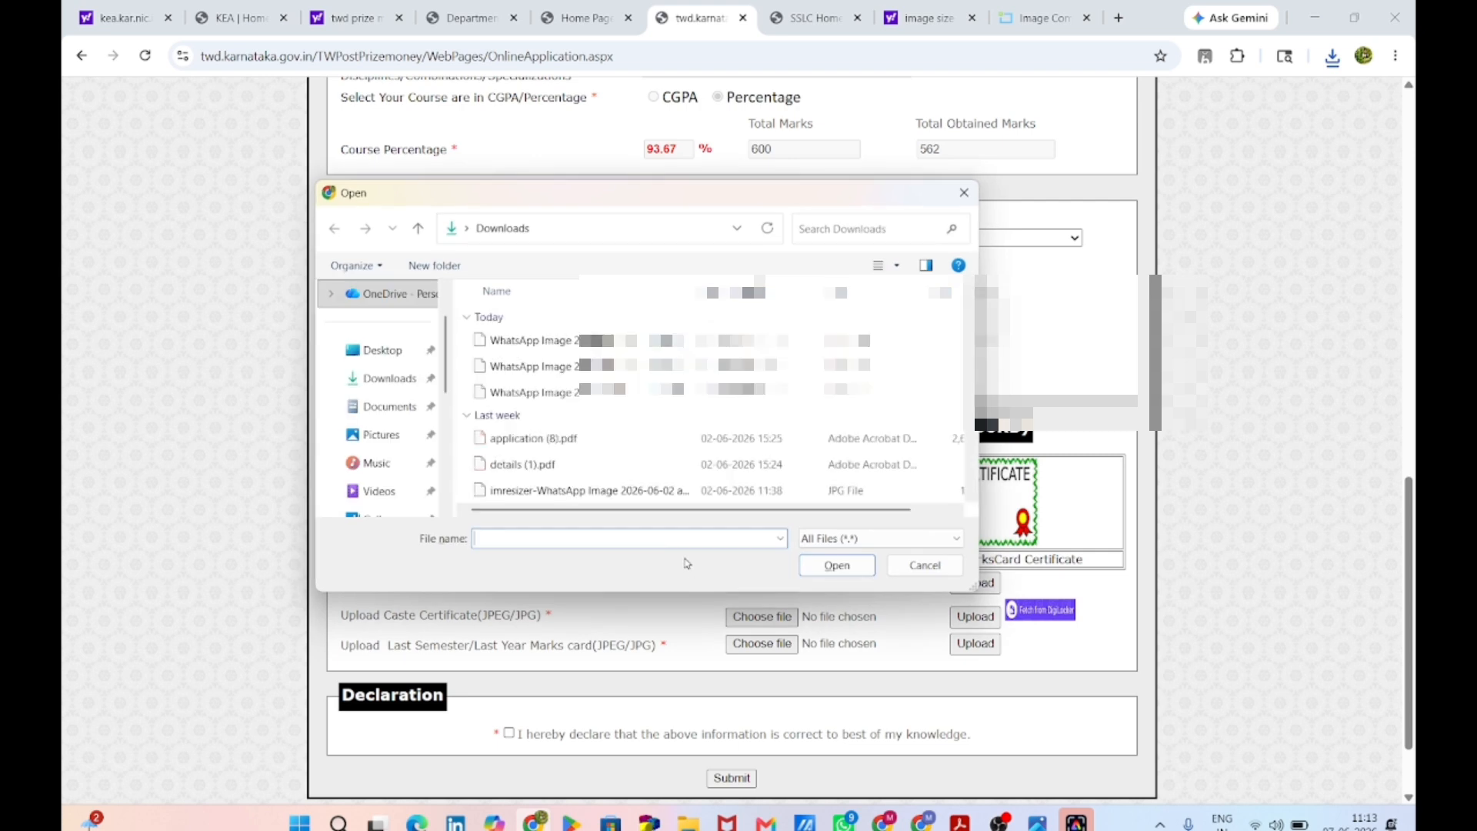
left_click(616, 490)
left_click(835, 565)
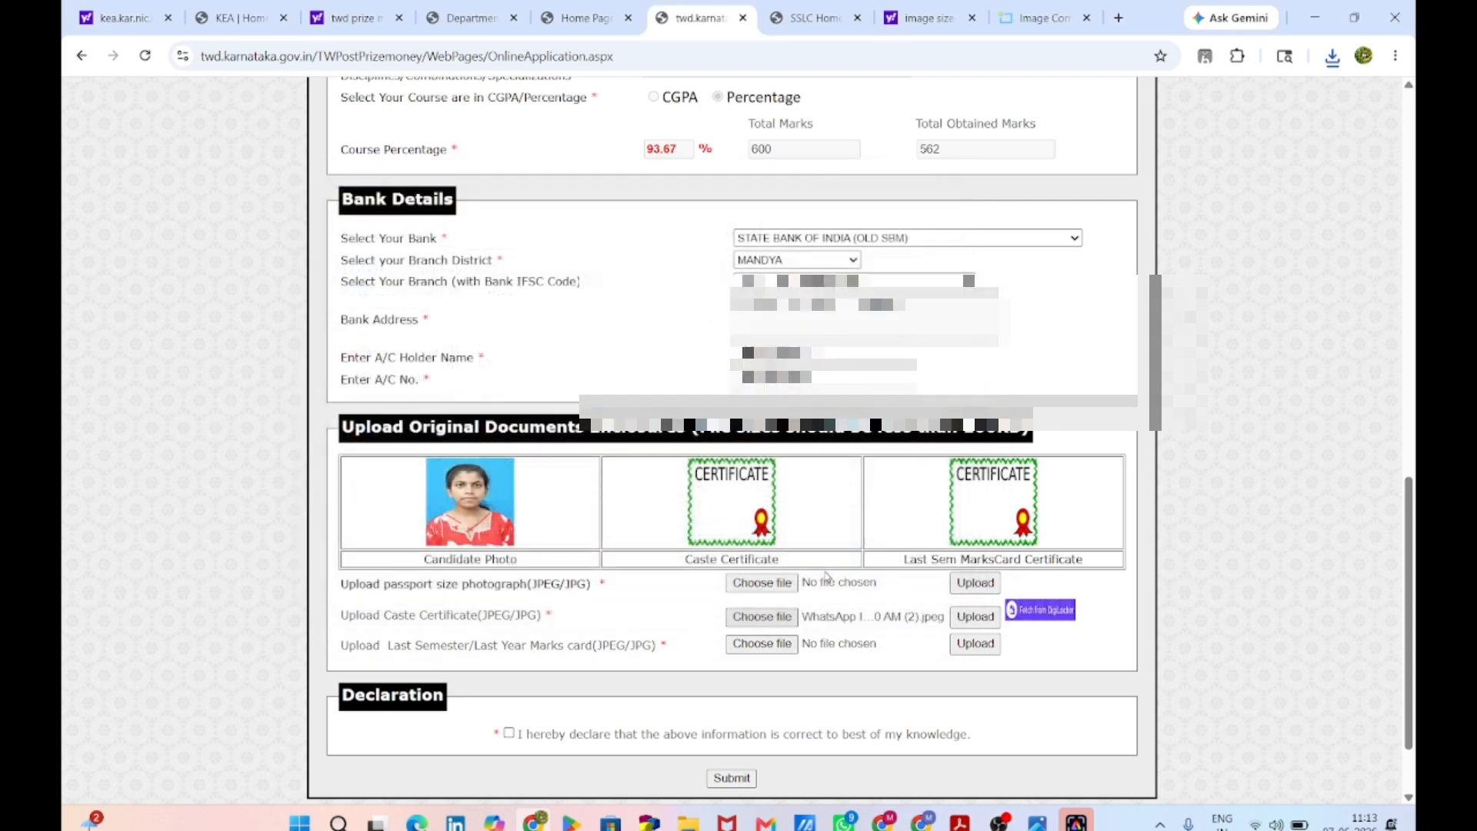
left_click(966, 624)
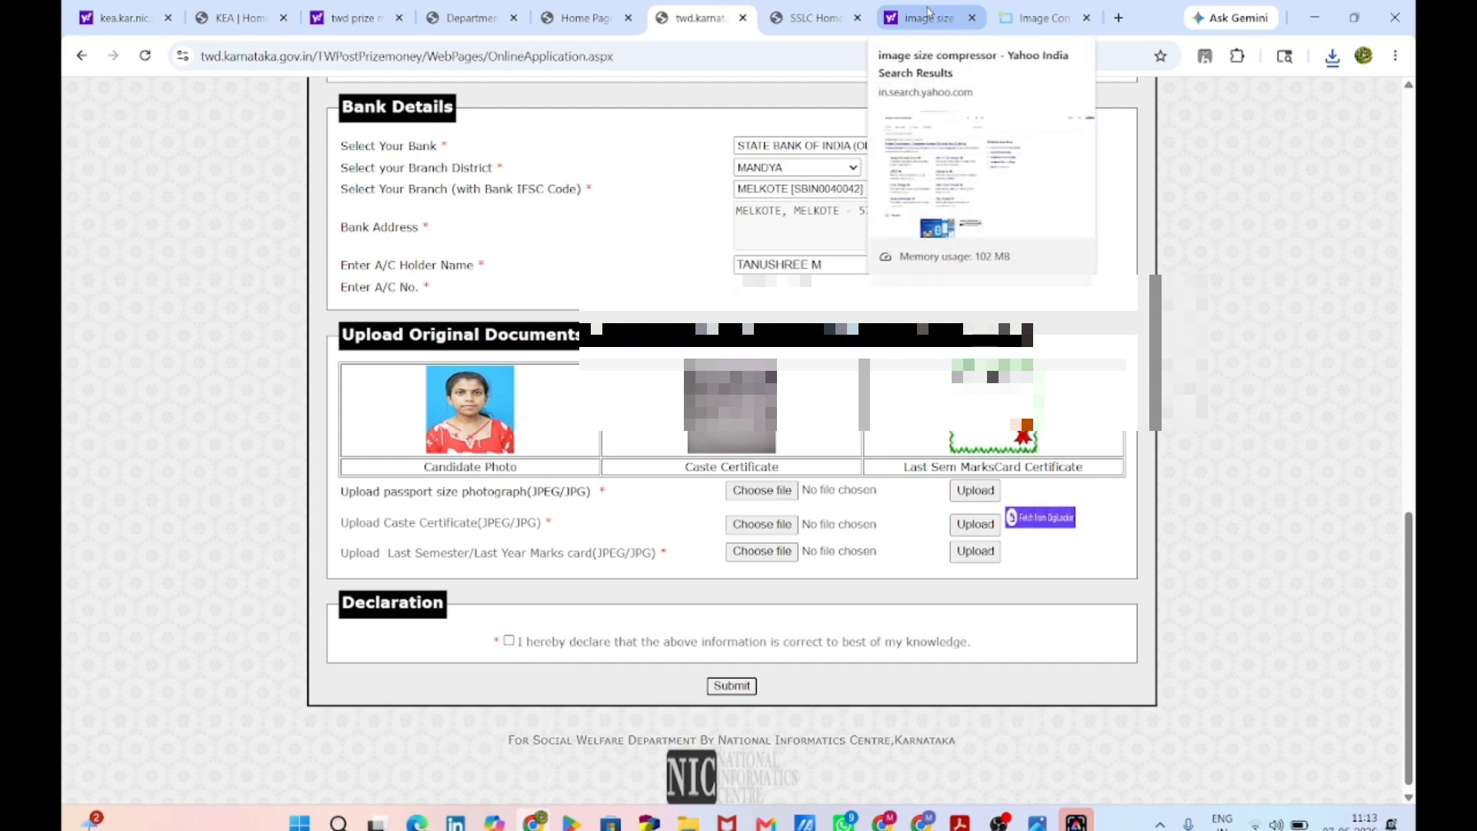
Step: Upload the WhatsApp image from Downloads as the last-semester marks card
left_click(736, 711)
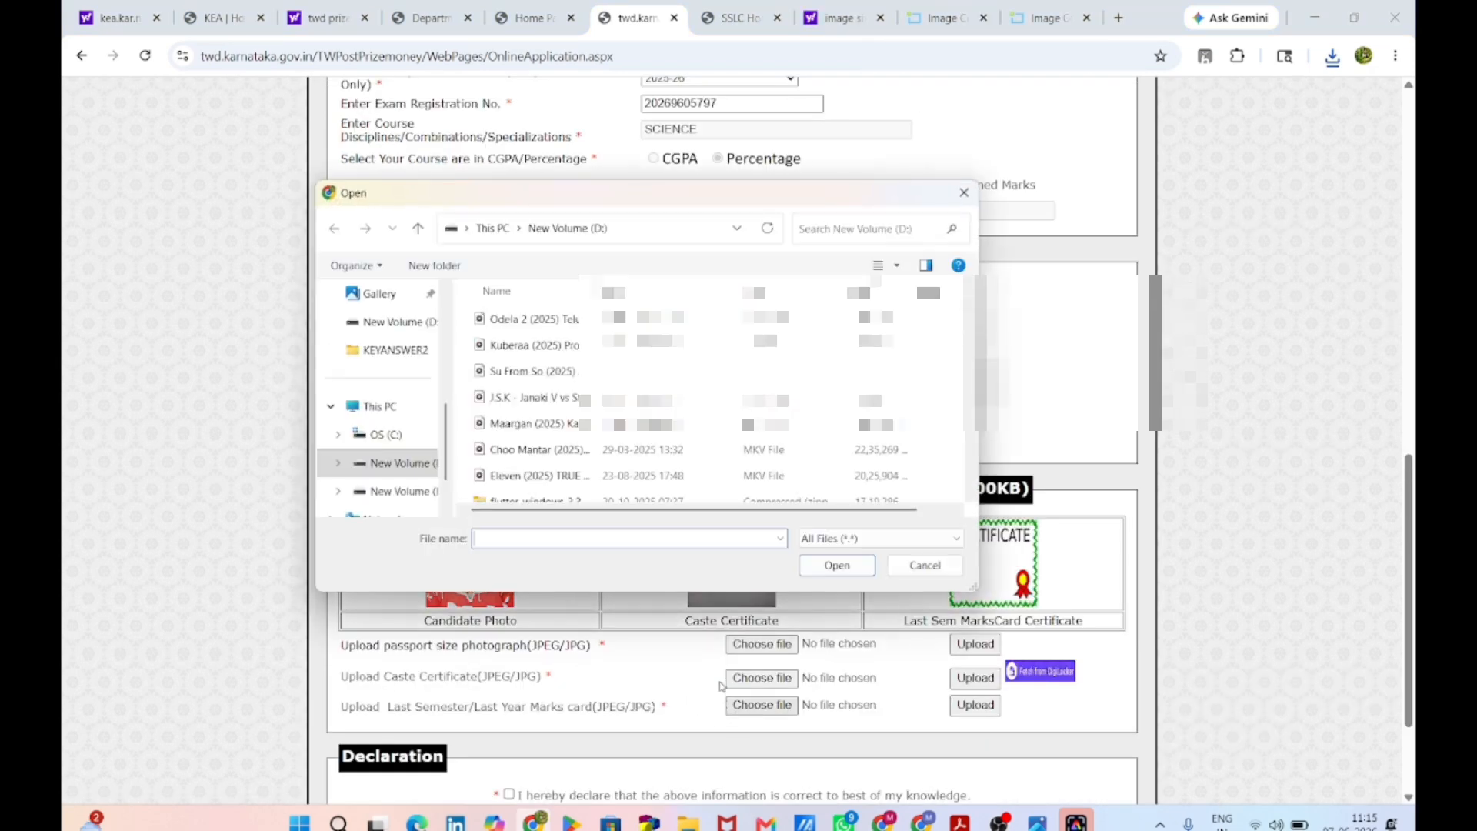
key("ctrl+v")
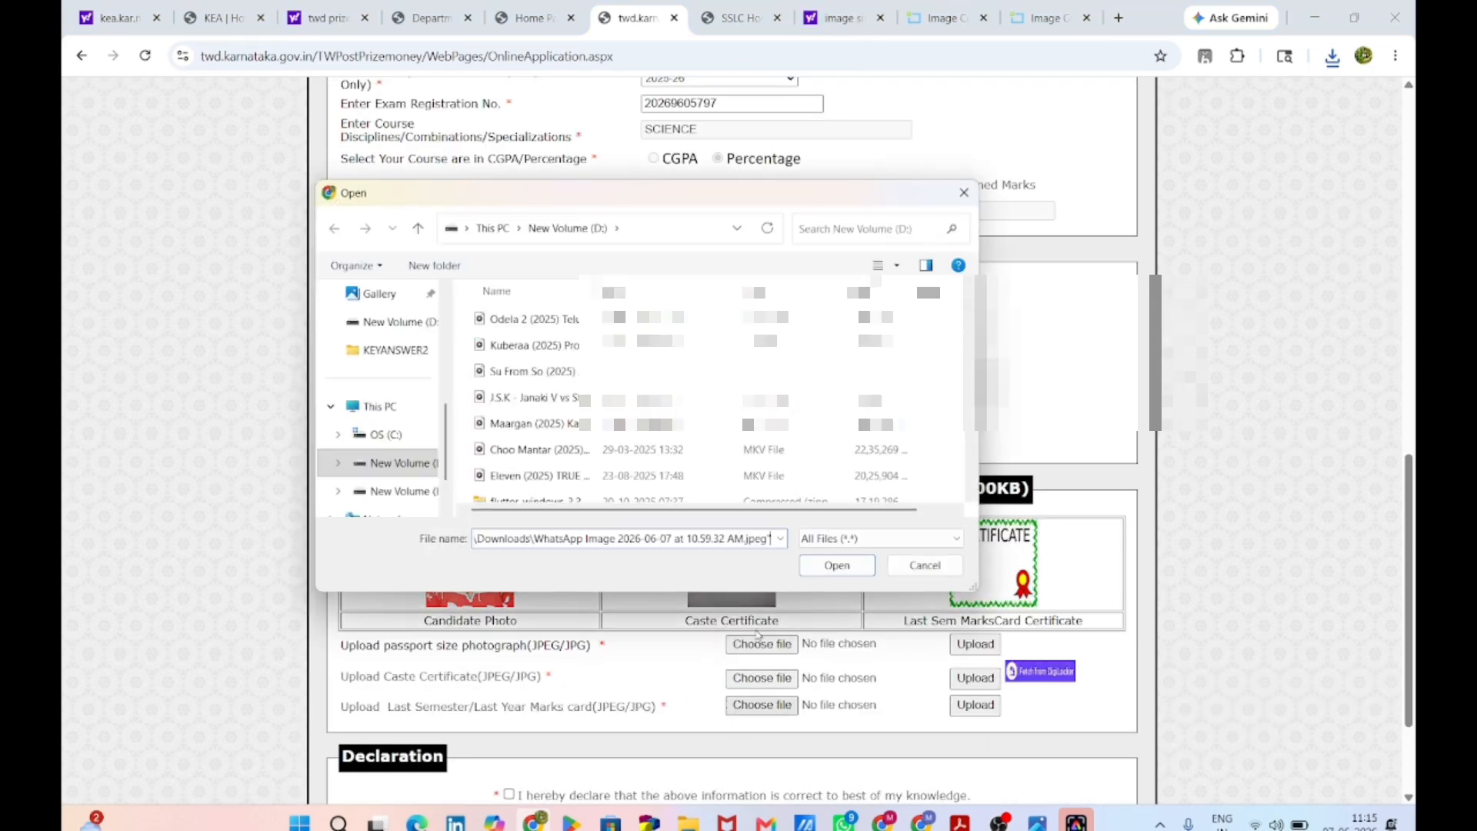
left_click(821, 575)
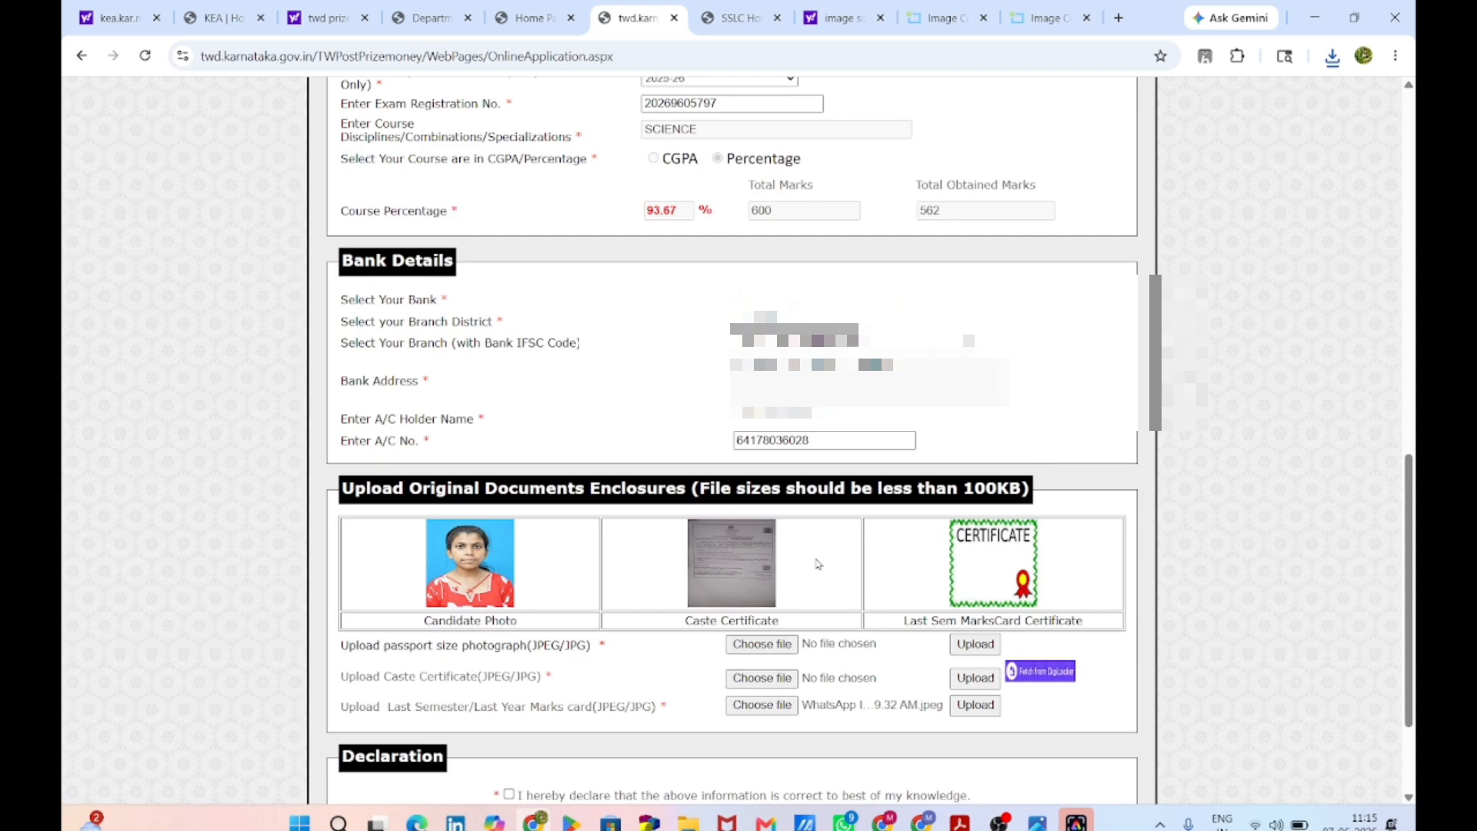
left_click(975, 704)
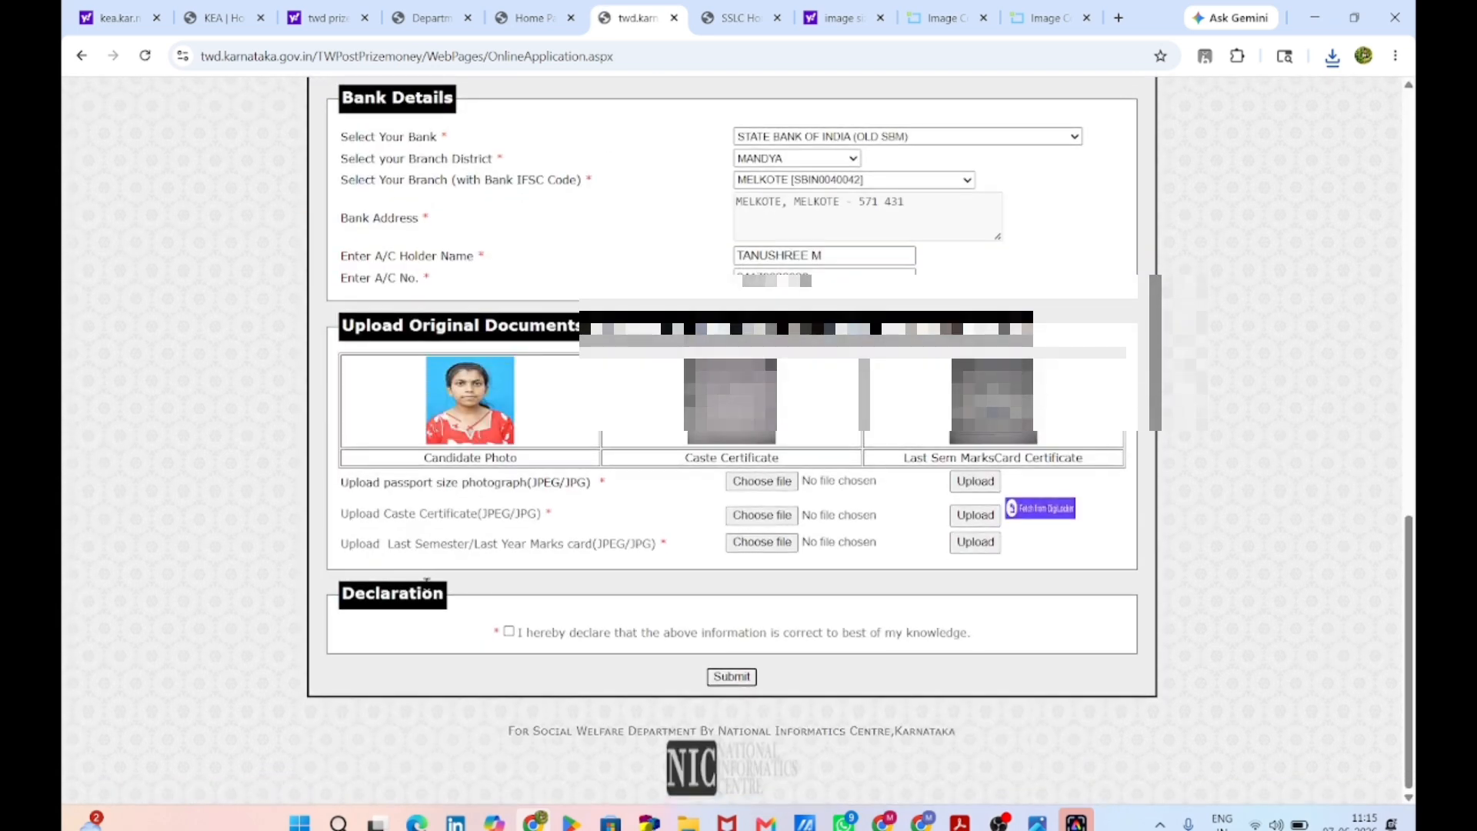
Step: Accept the declaration, submit, clear the missing-birth-date alert, and set Gender to FEMALE
left_click(507, 632)
left_click(731, 676)
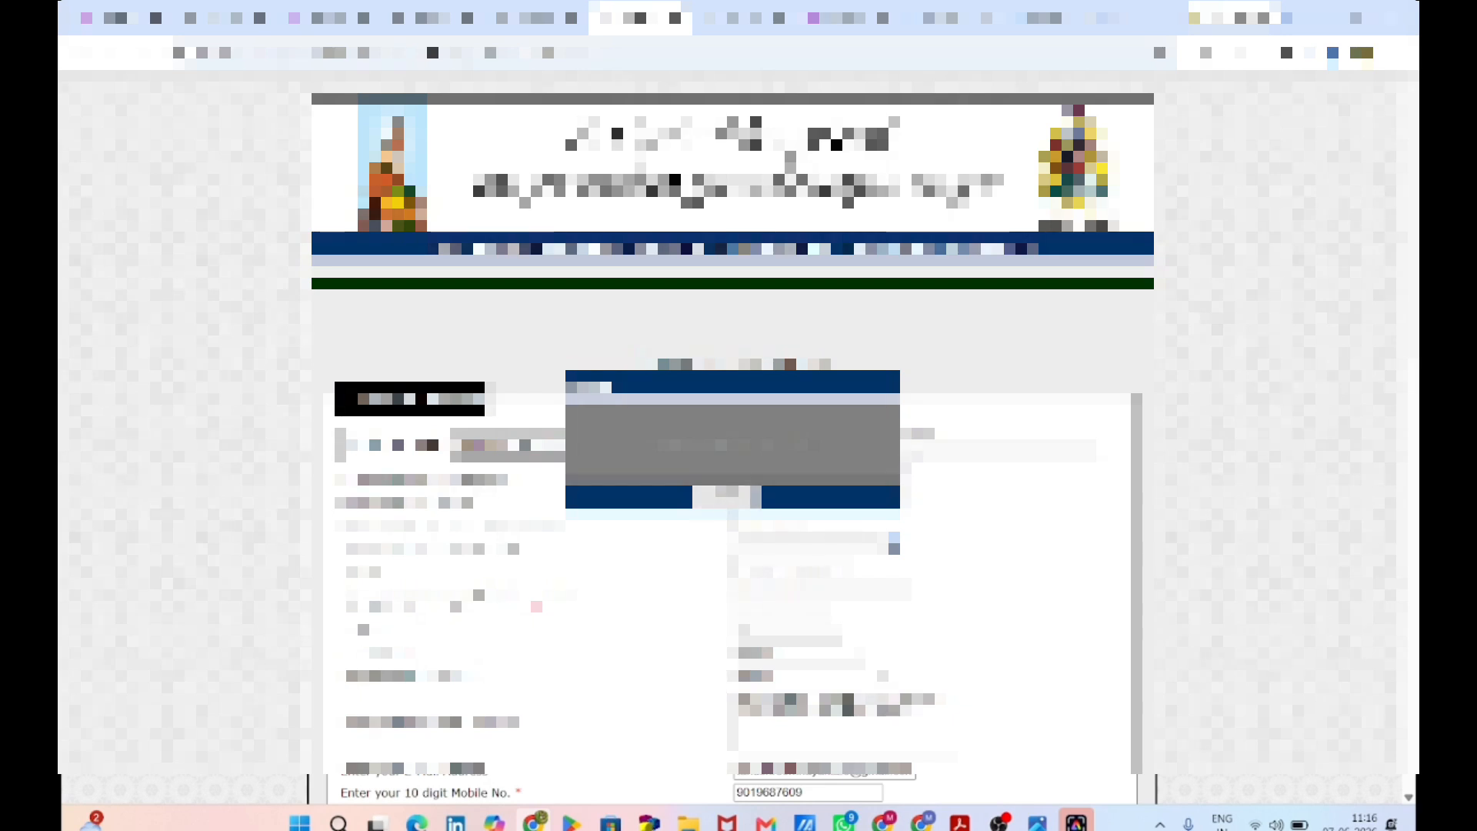
left_click(726, 499)
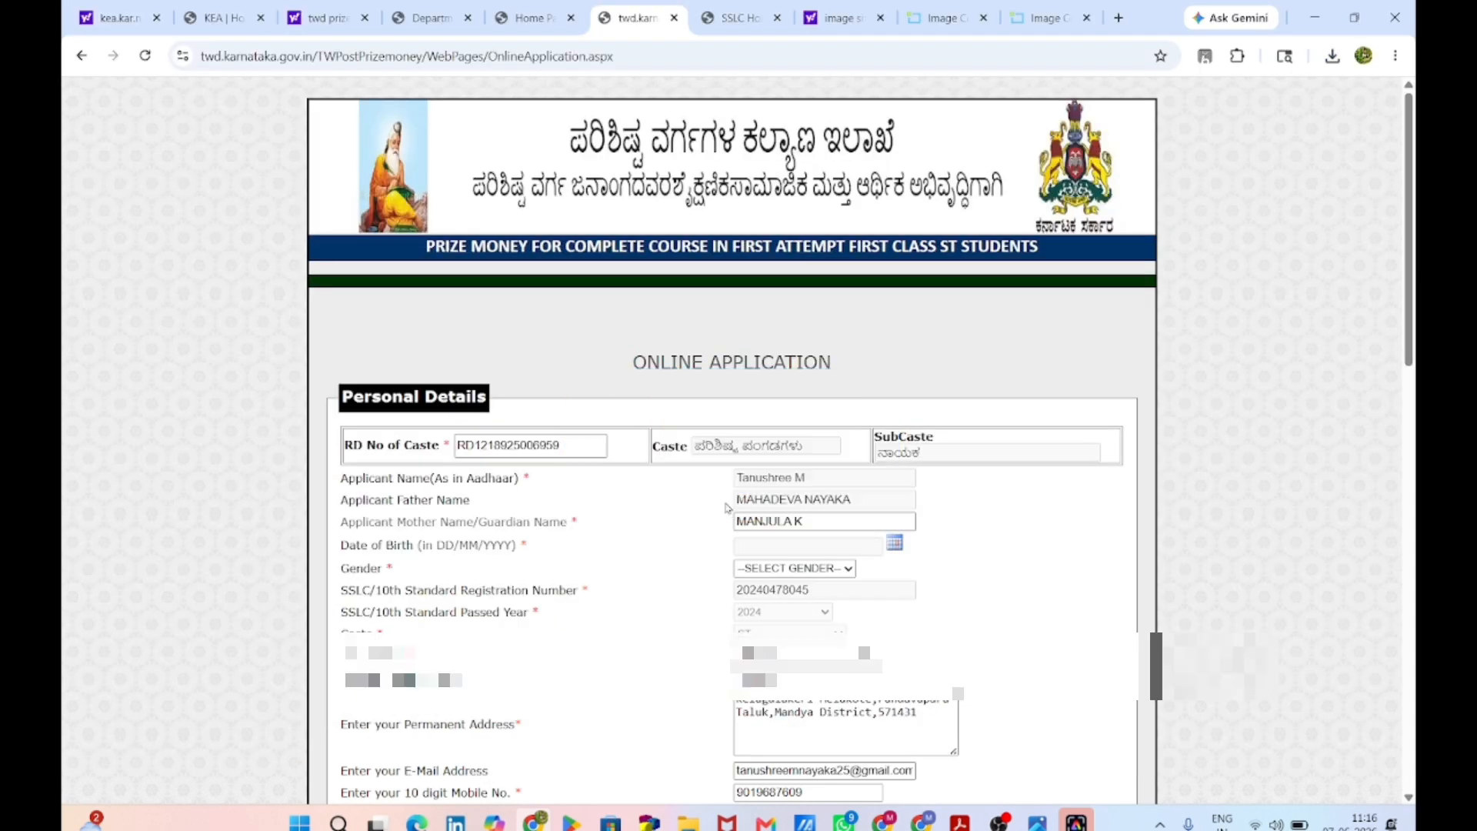
left_click(832, 568)
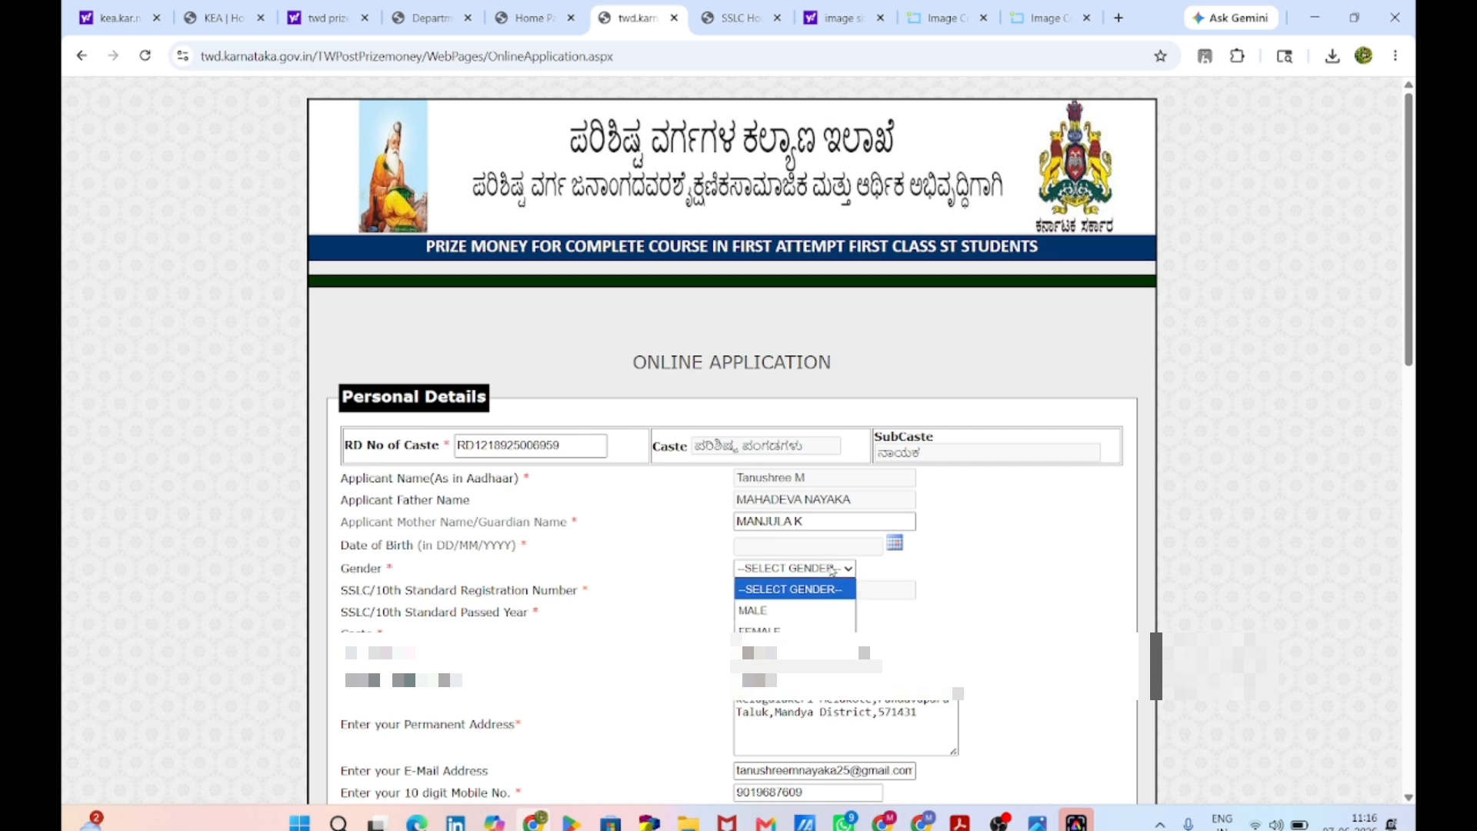
left_click(762, 620)
left_click(893, 544)
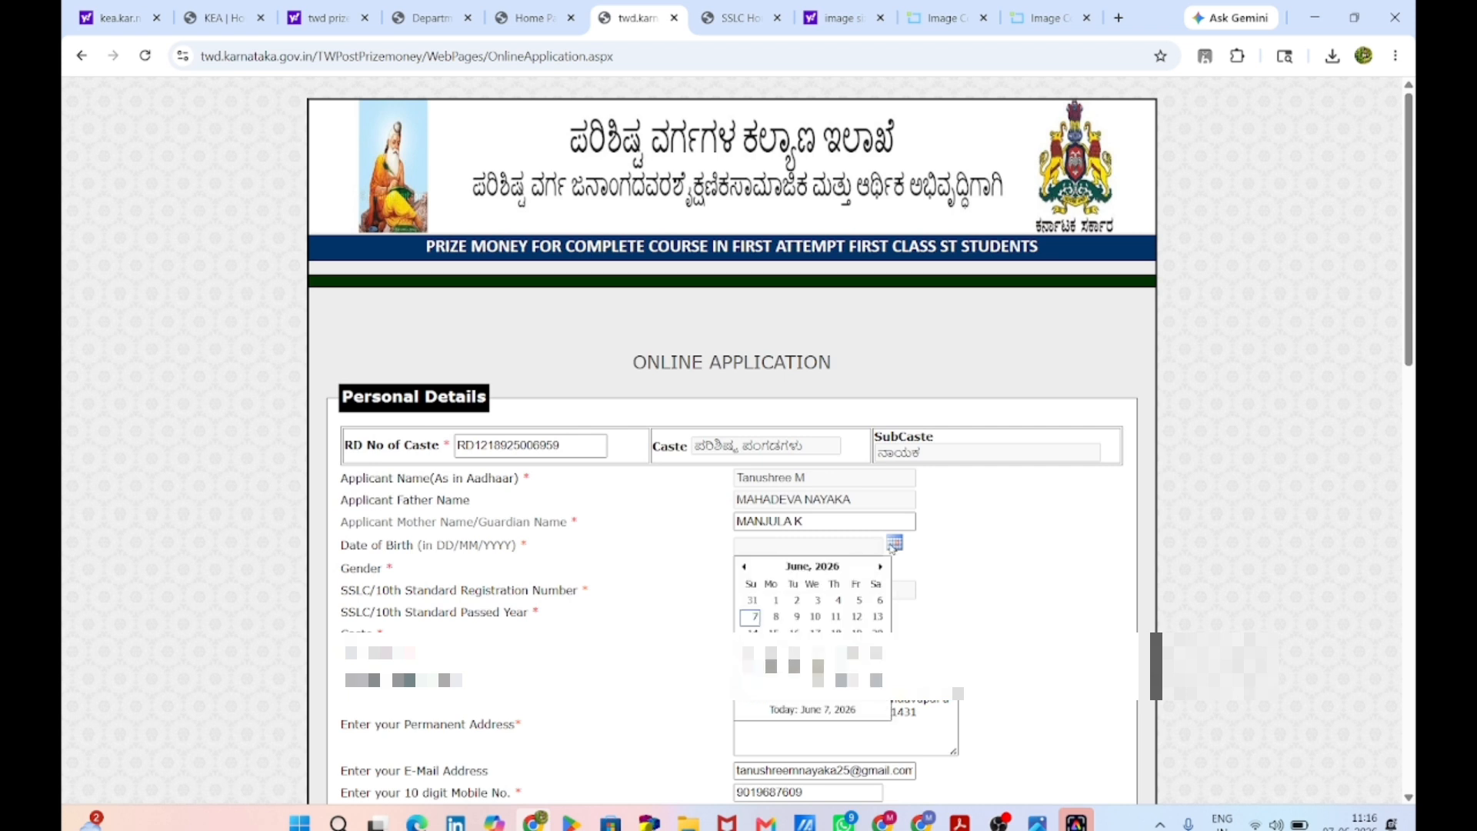
left_click(820, 567)
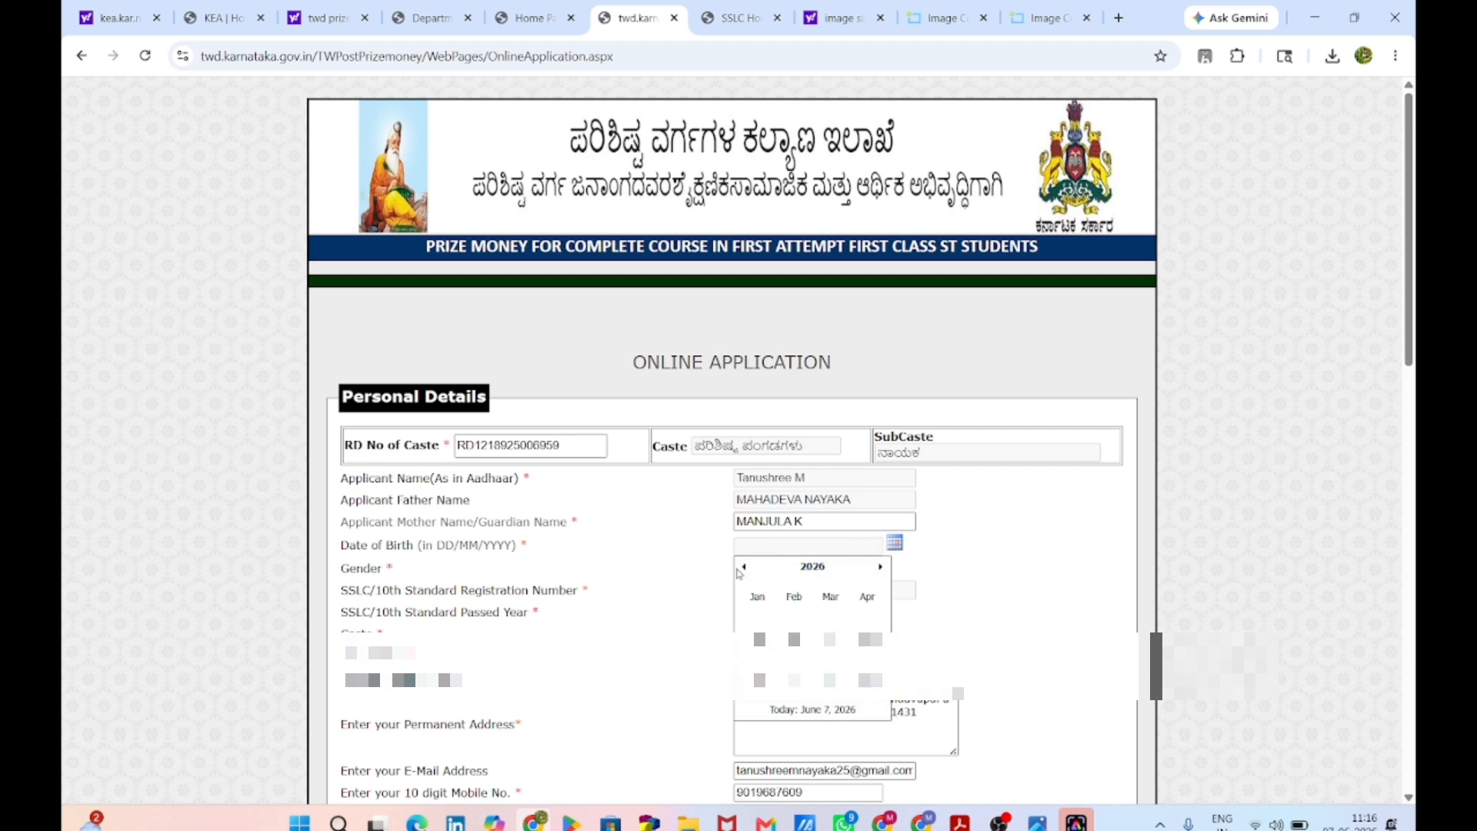
left_click(778, 570)
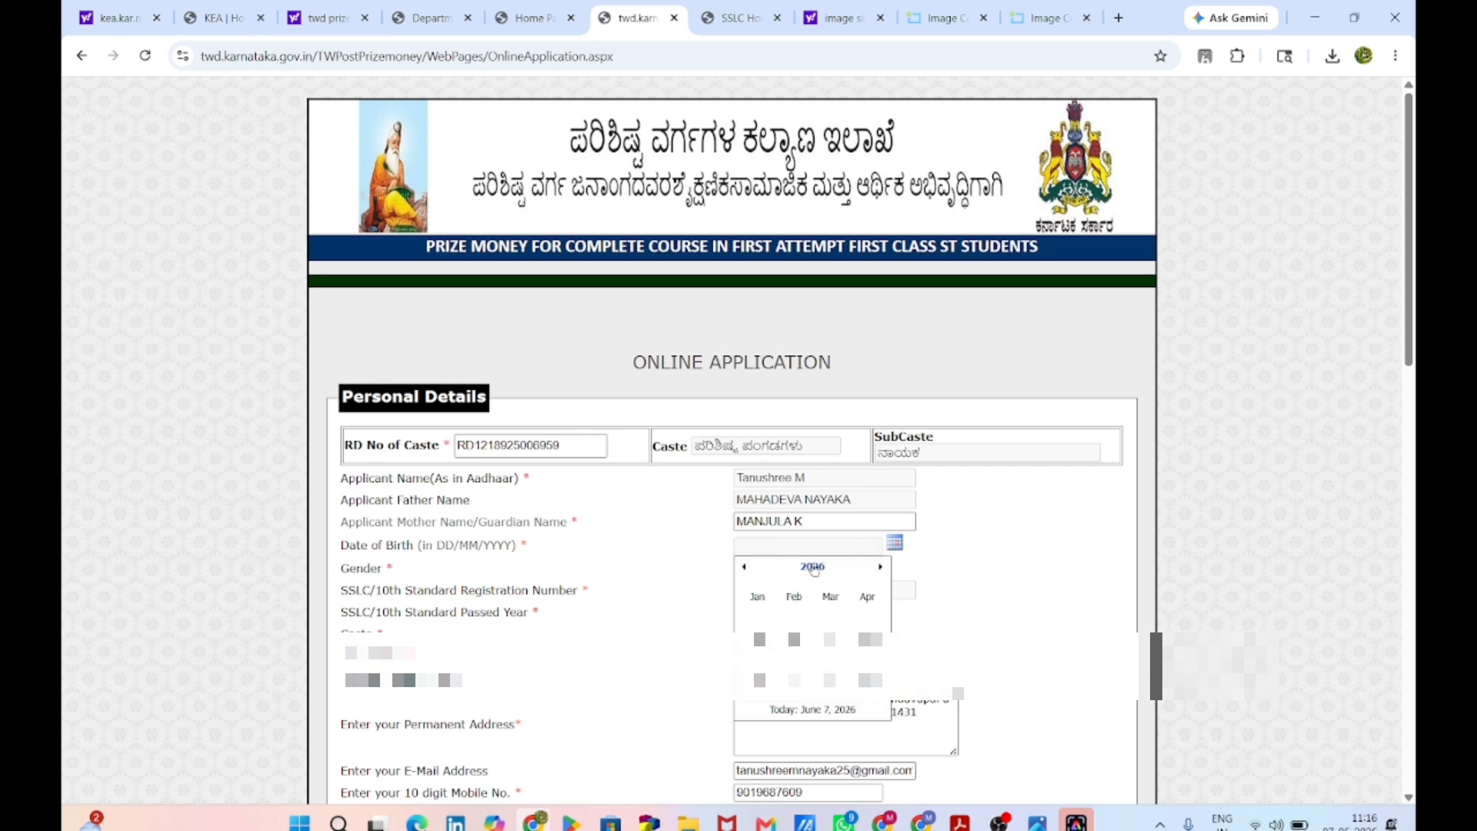
left_click(744, 568)
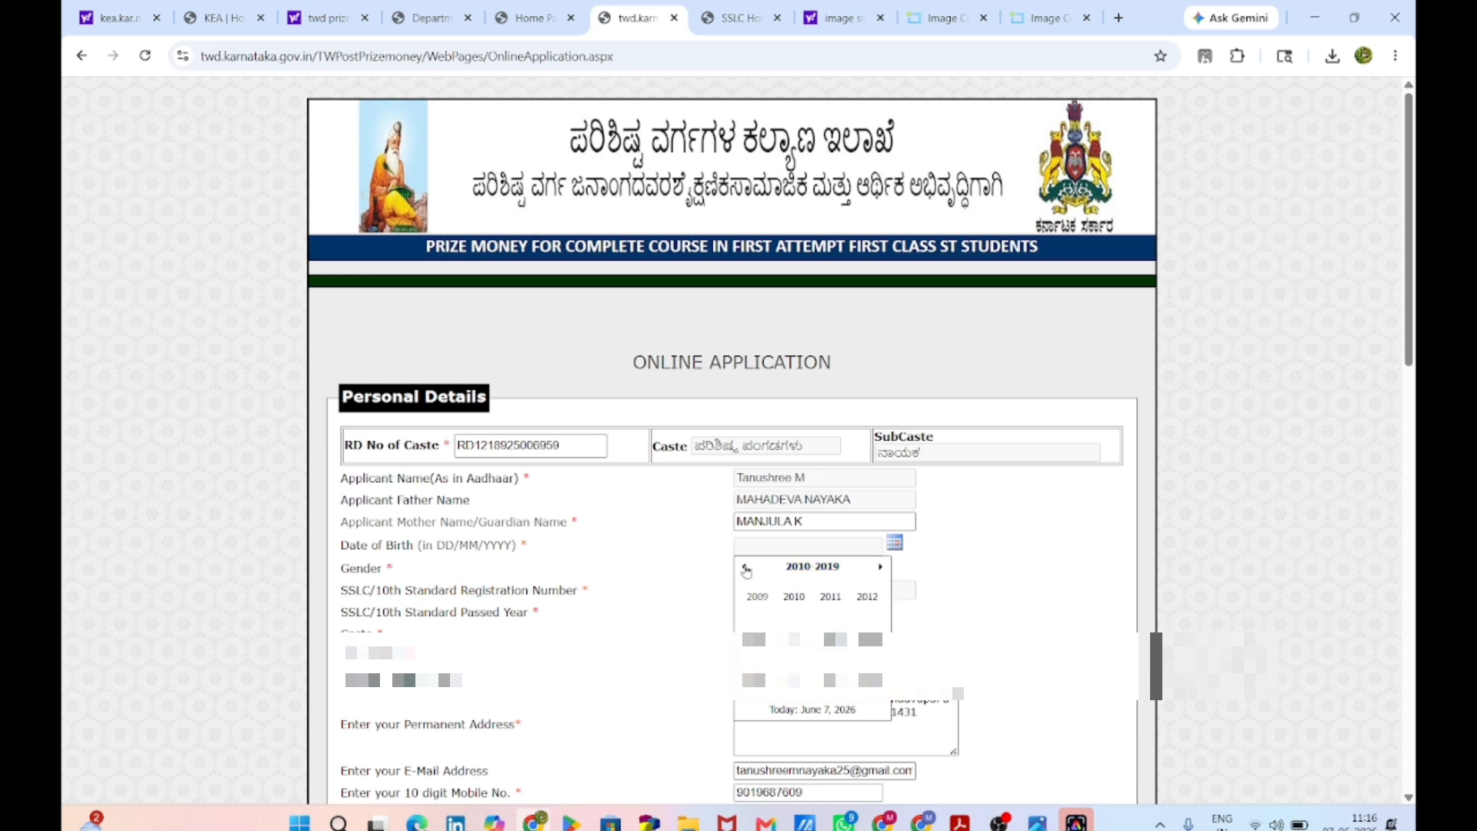
left_click(745, 568)
left_click(794, 680)
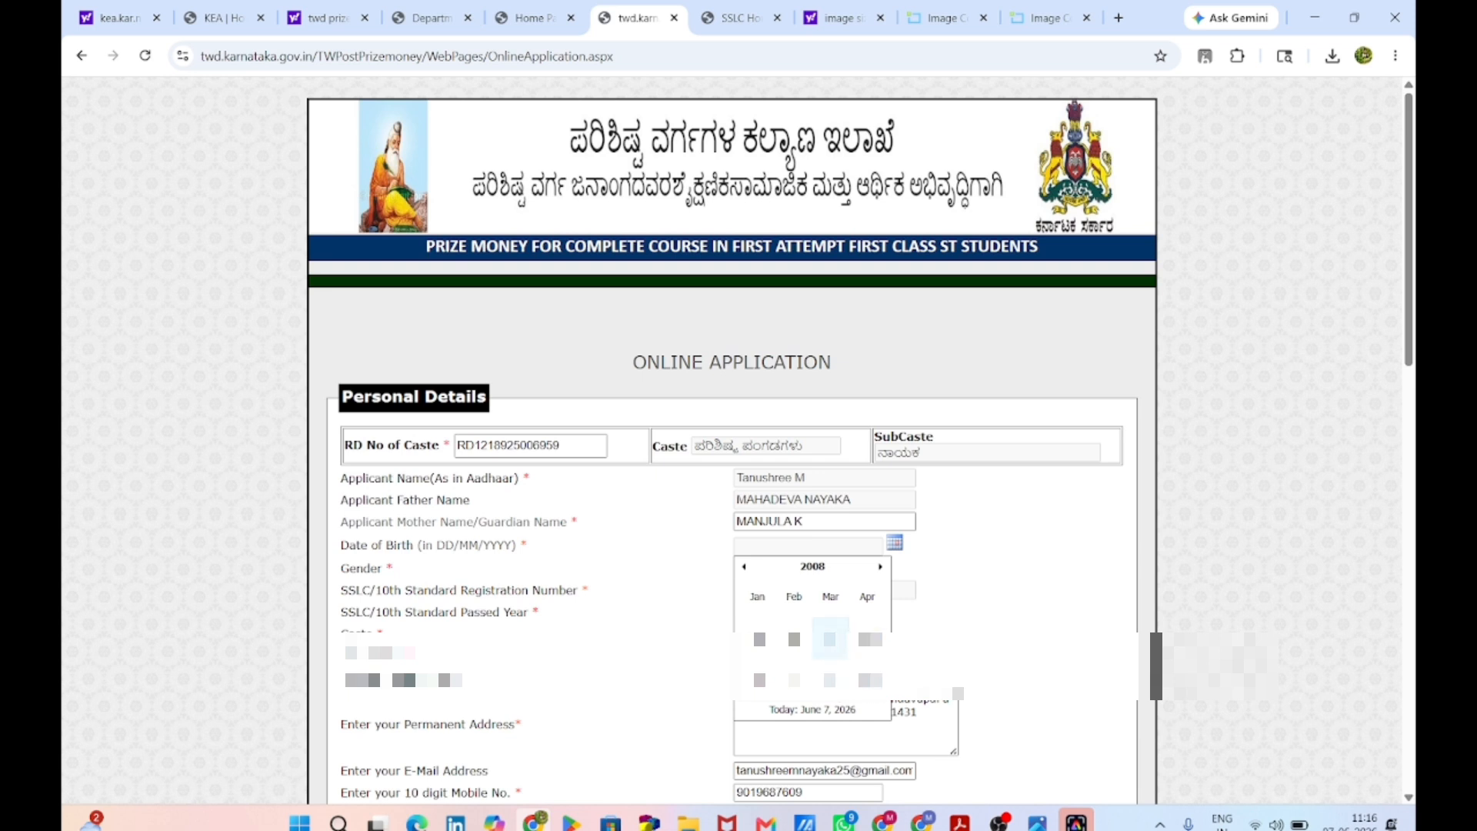
left_click(829, 637)
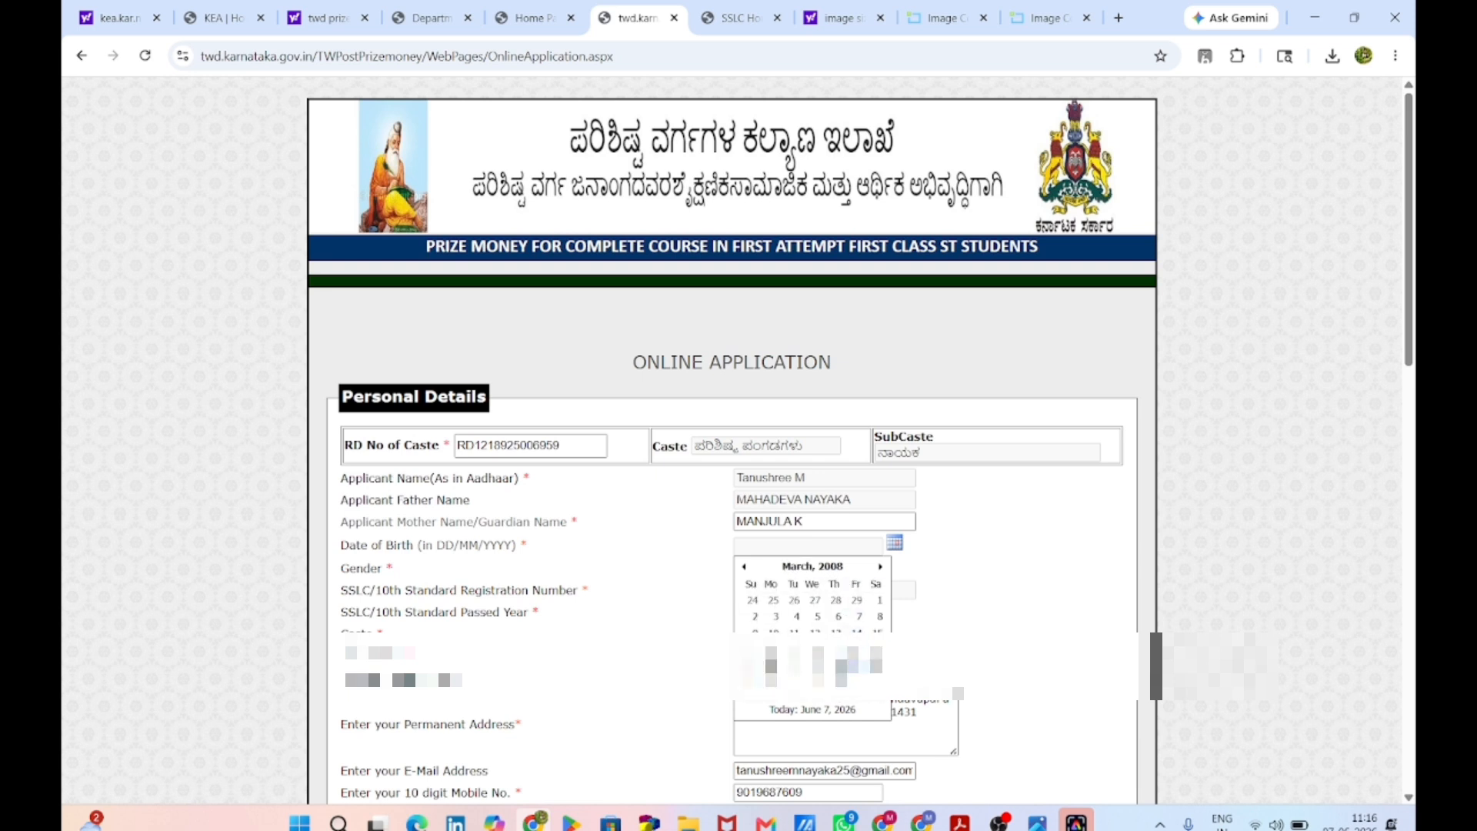
left_click(794, 665)
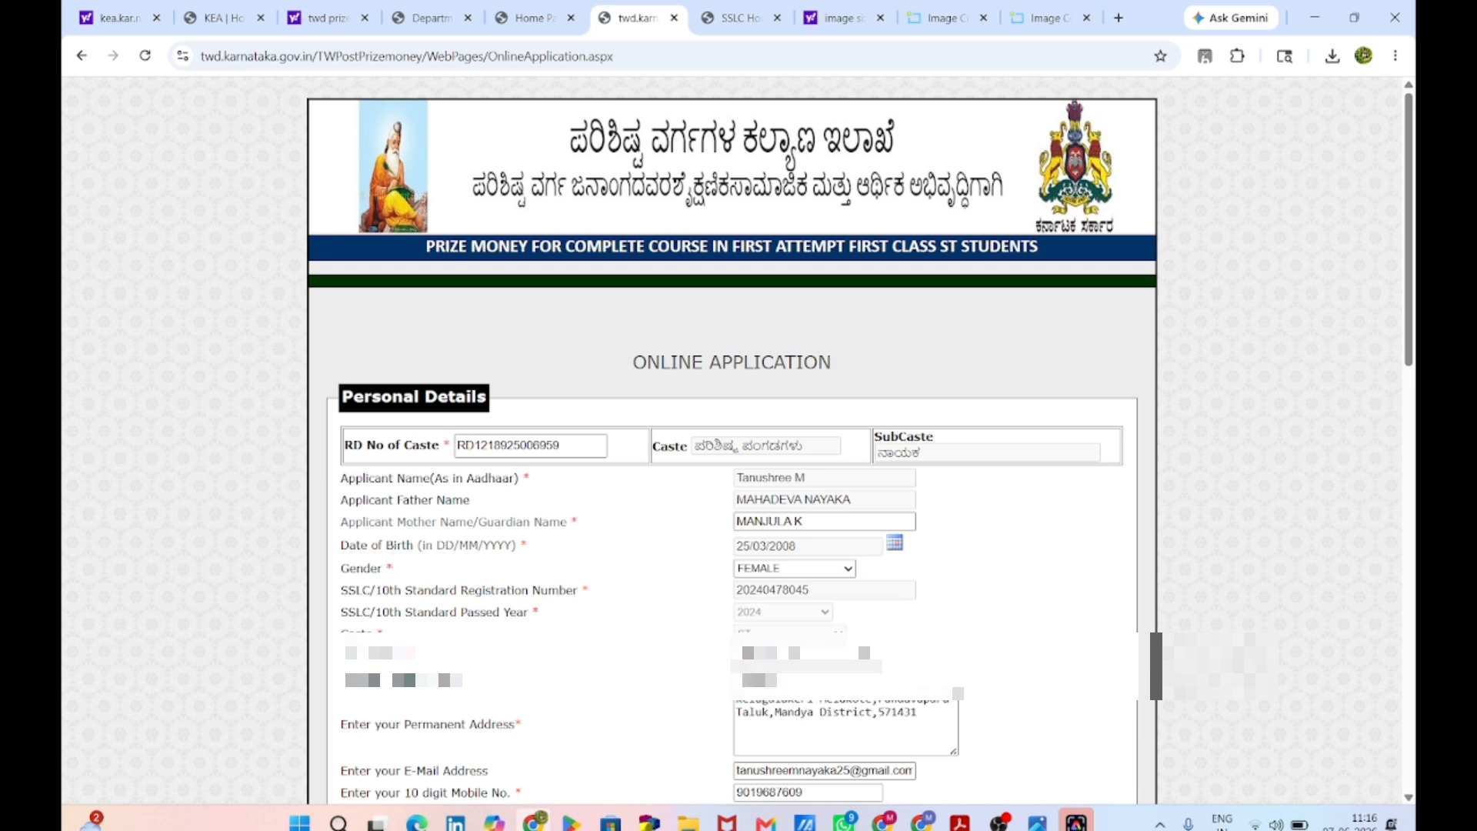
scroll(739, 461, "down", 15)
left_click(743, 680)
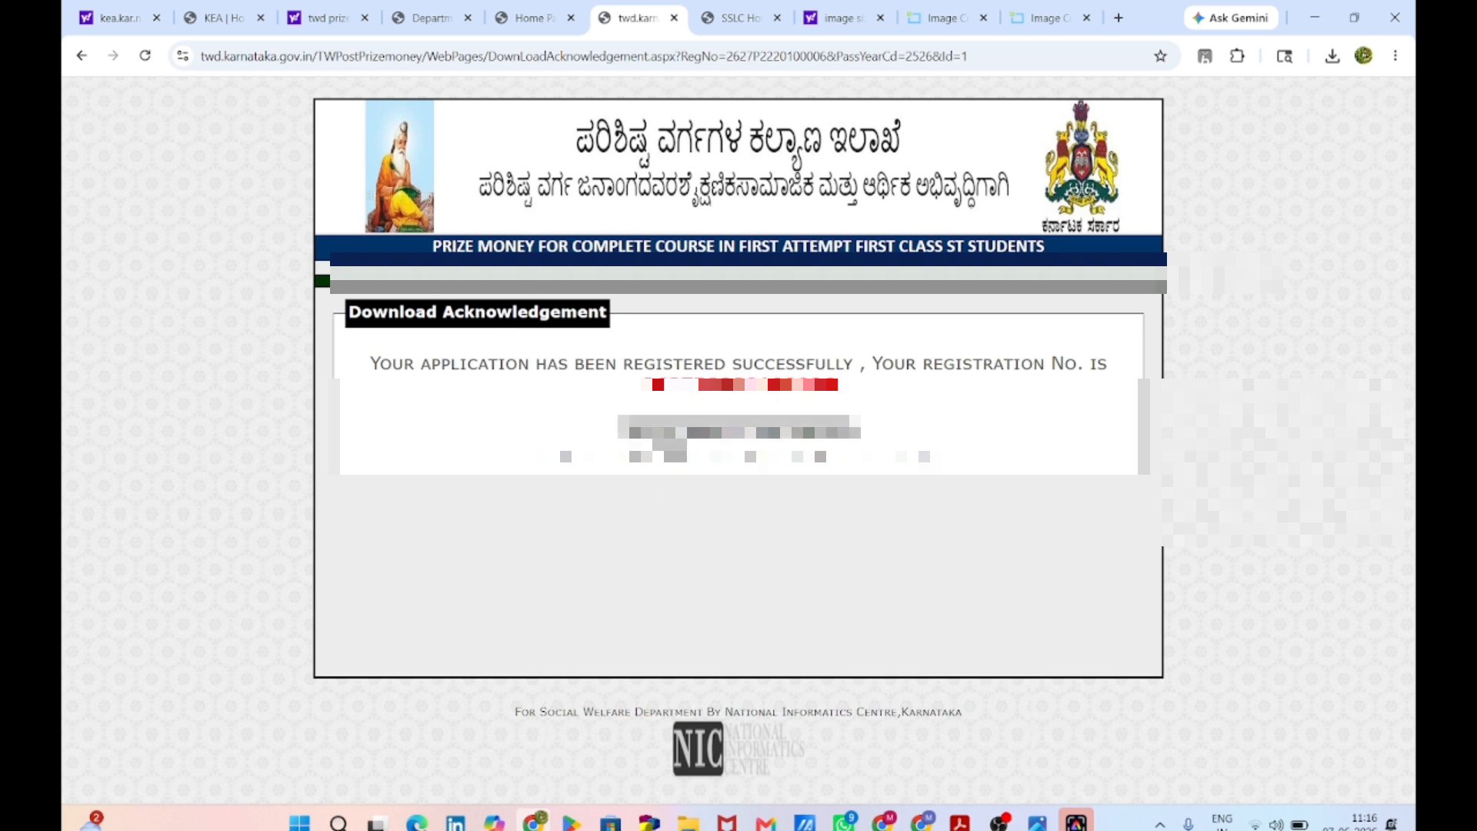
Step: Download the prize-money application acknowledgement and bring up Chrome's recent downloads list
left_click(665, 435)
left_click(1330, 61)
Step: Open the downloaded ApplicantAcknowledgement PDF and review its course marks, bank details and College Certificate section
left_click(1214, 96)
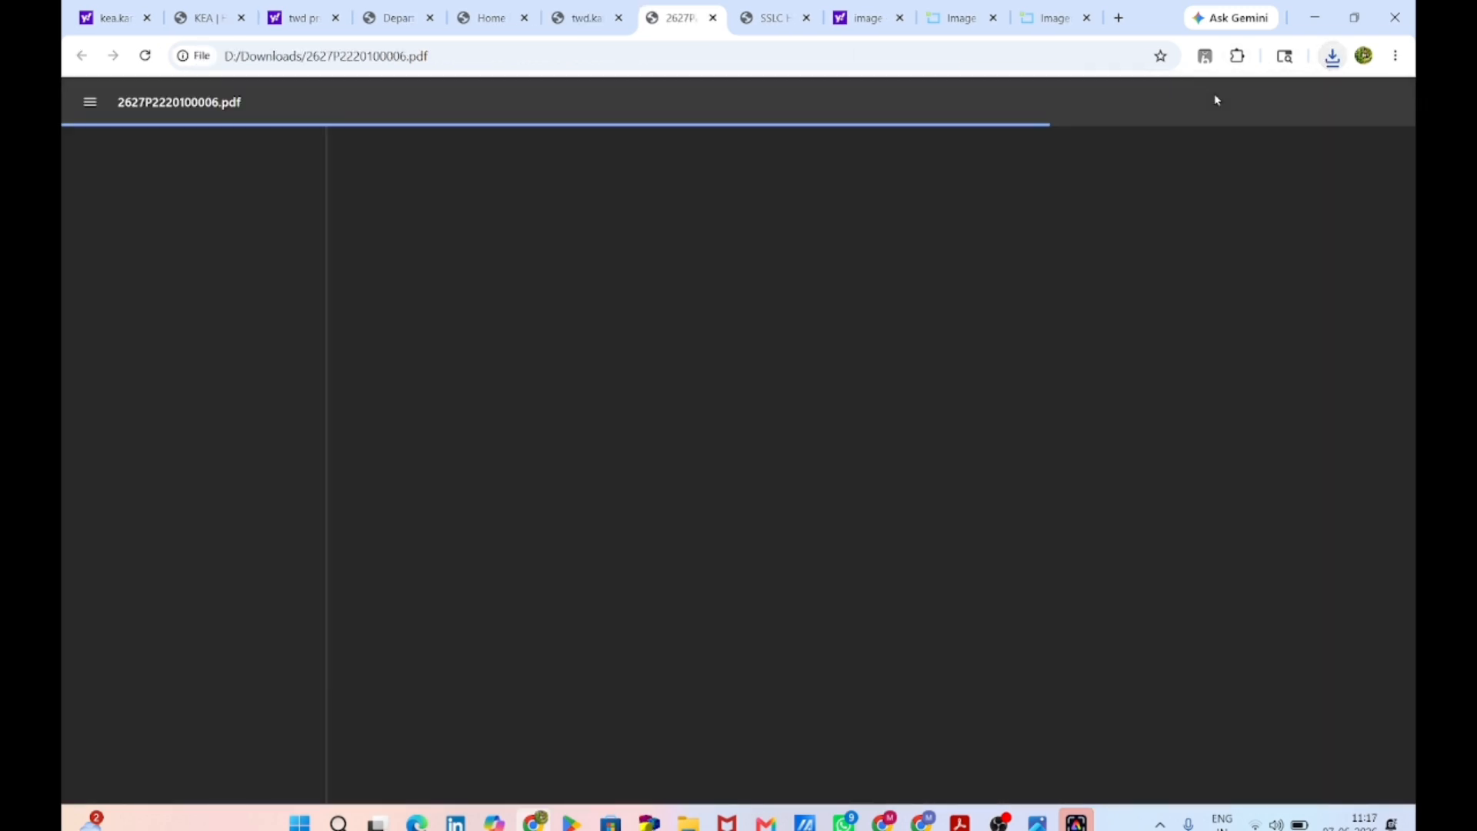
scroll(863, 462, "down", 4)
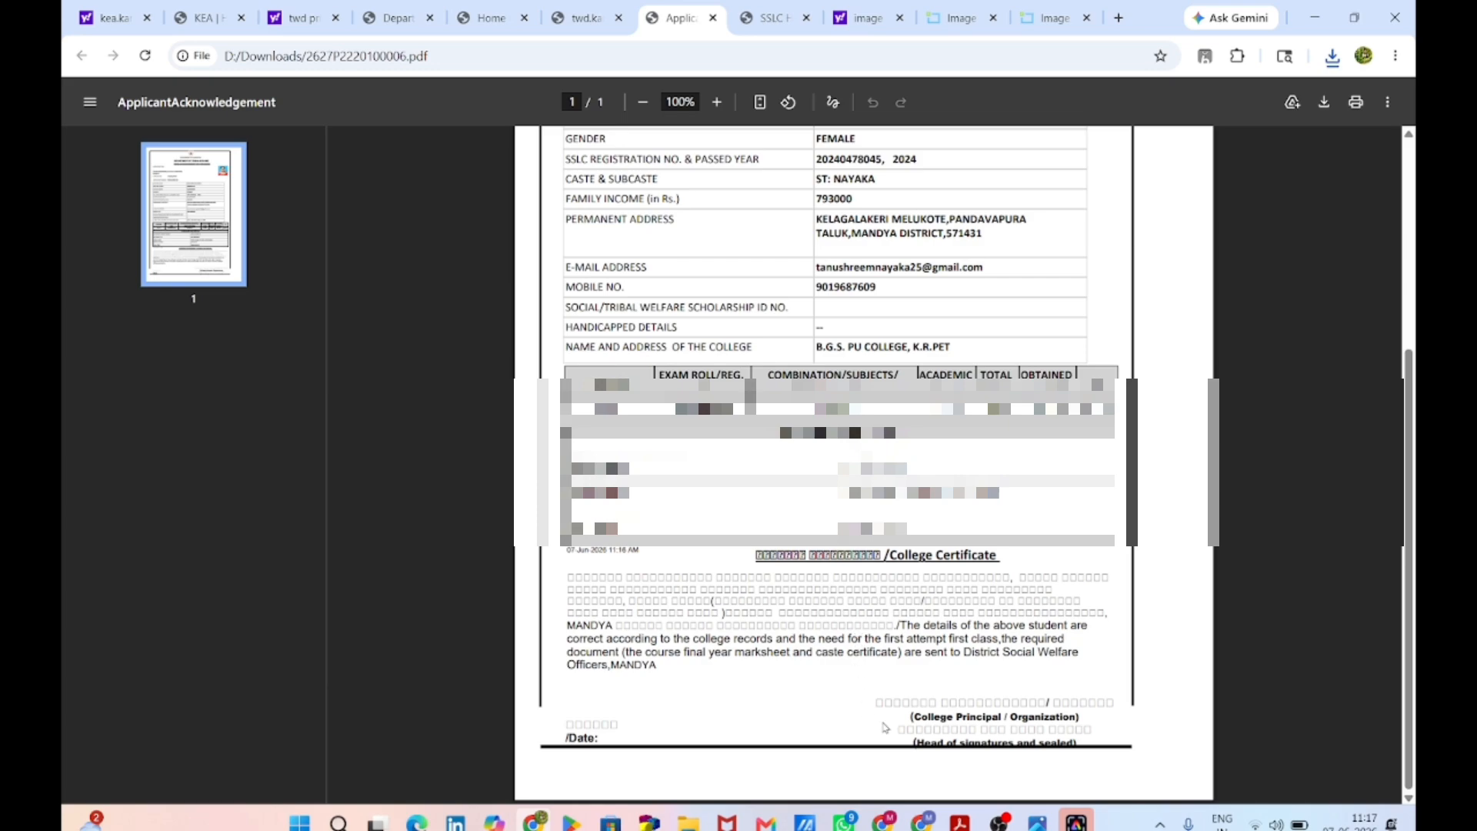
scroll(985, 687, "up", 4, "ctrl")
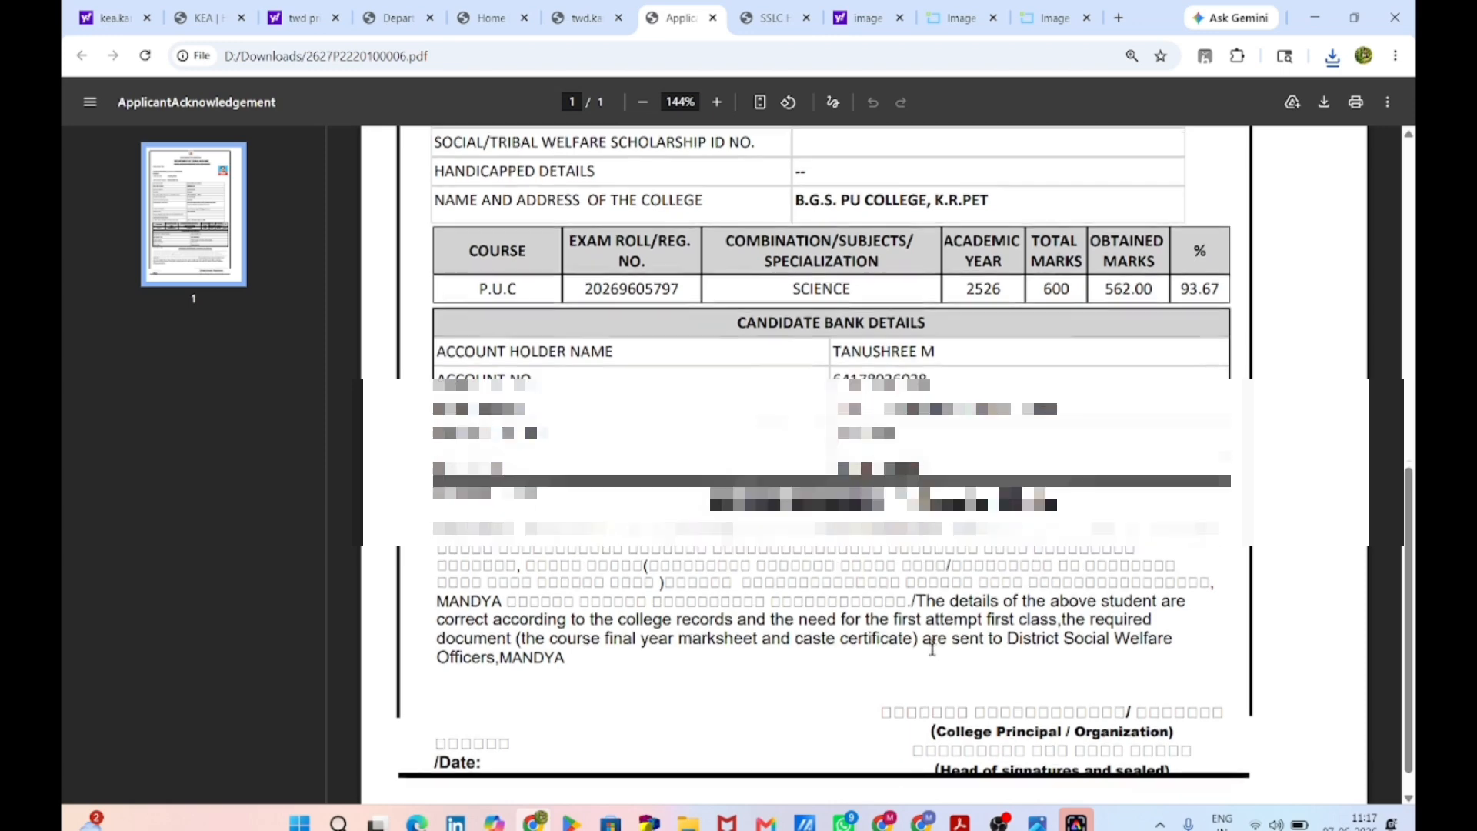
scroll(931, 650, "down", 1)
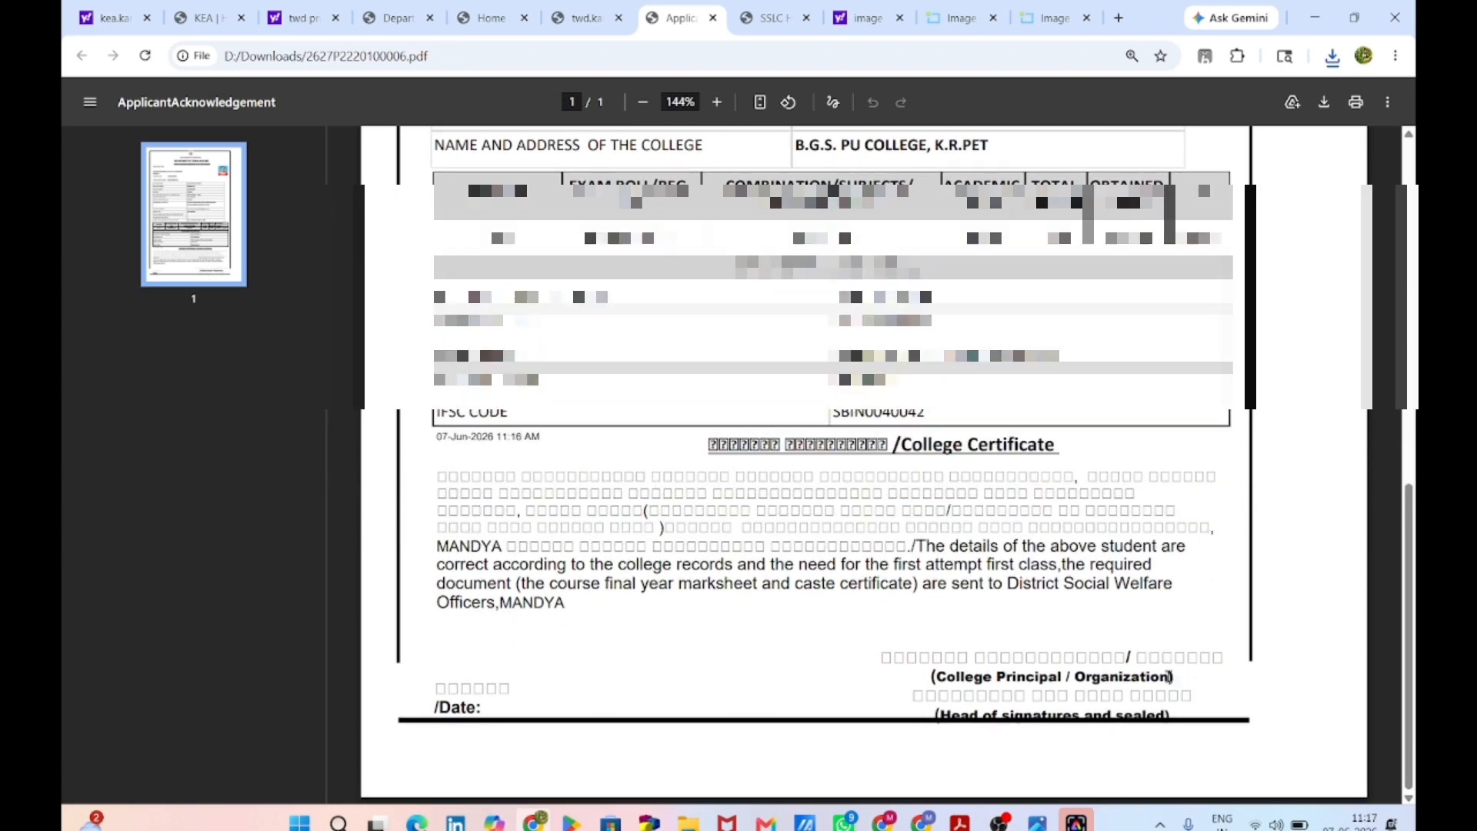
scroll(1168, 675, "up", 1)
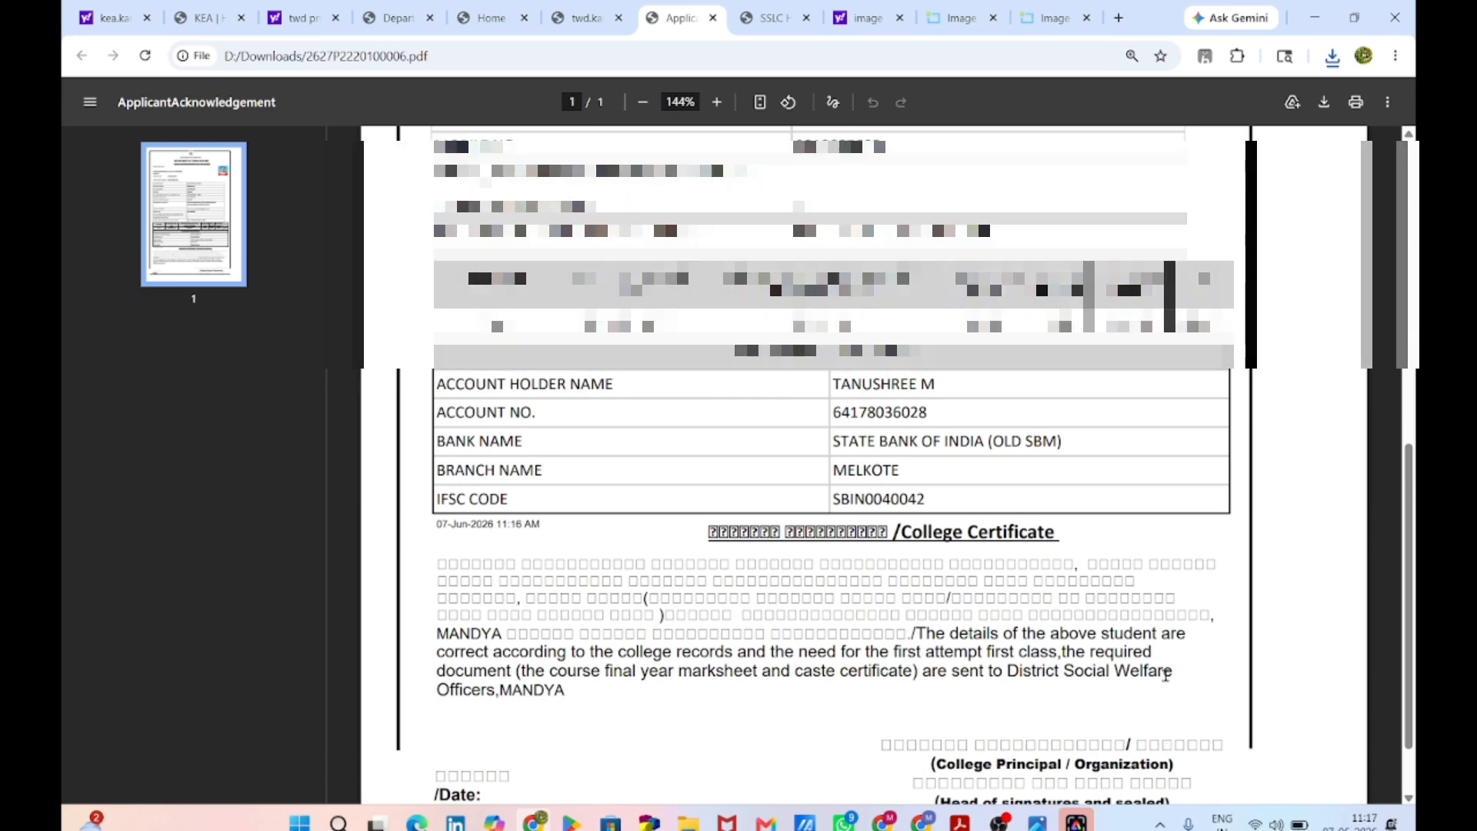
scroll(1161, 663, "down", 1)
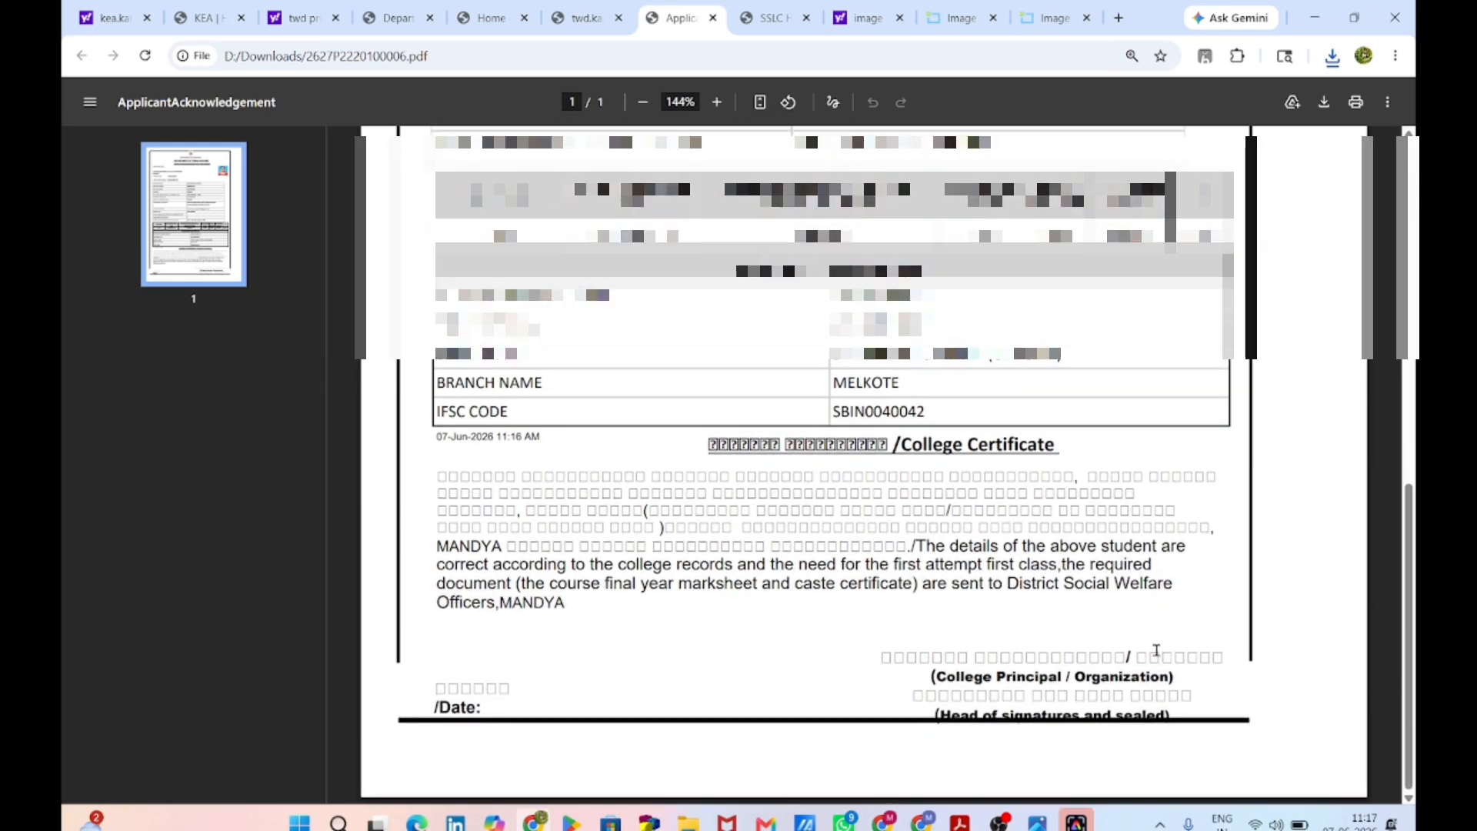
scroll(1156, 650, "up", 1)
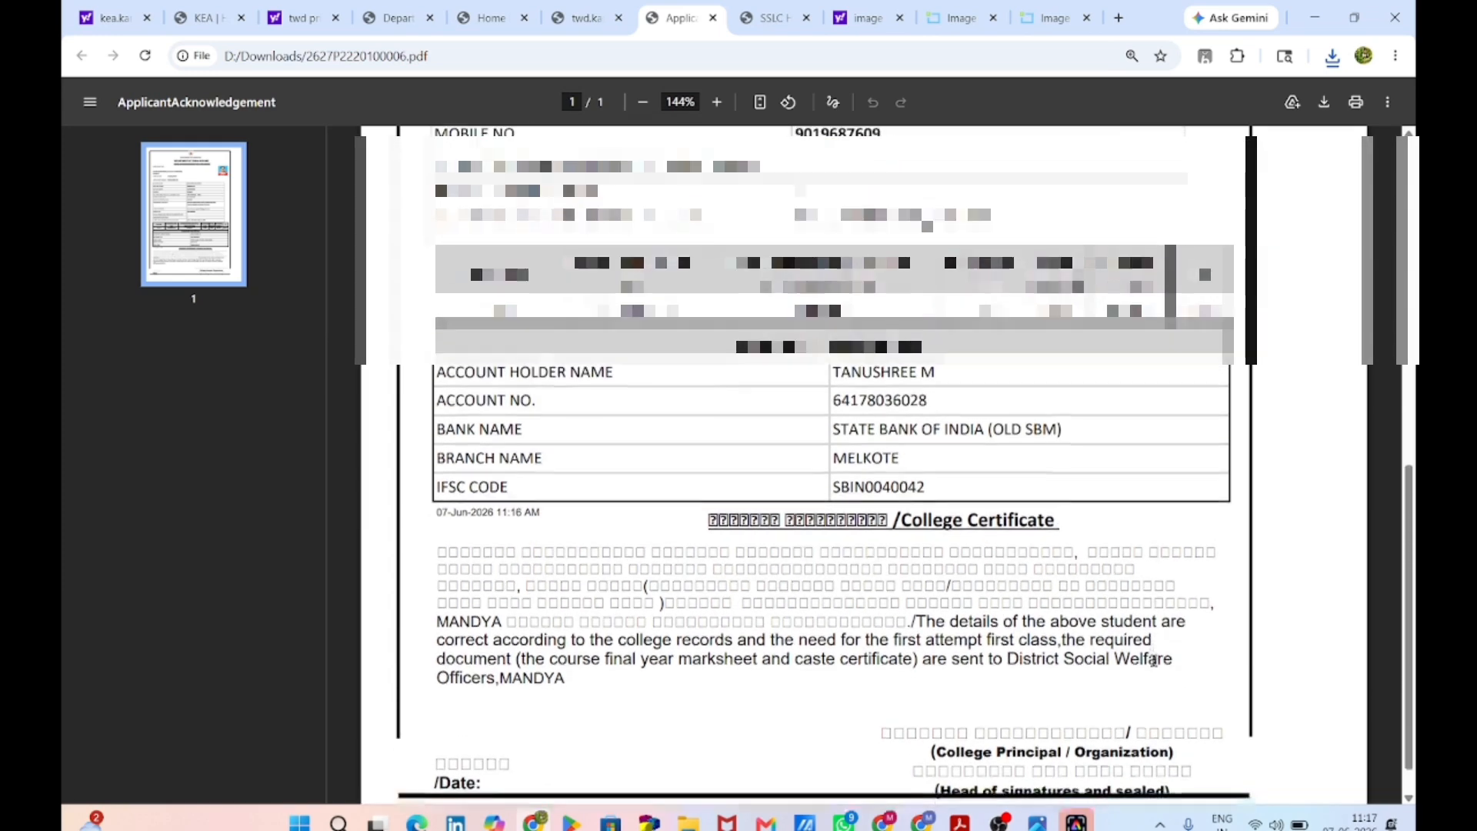
scroll(1154, 658, "down", 1)
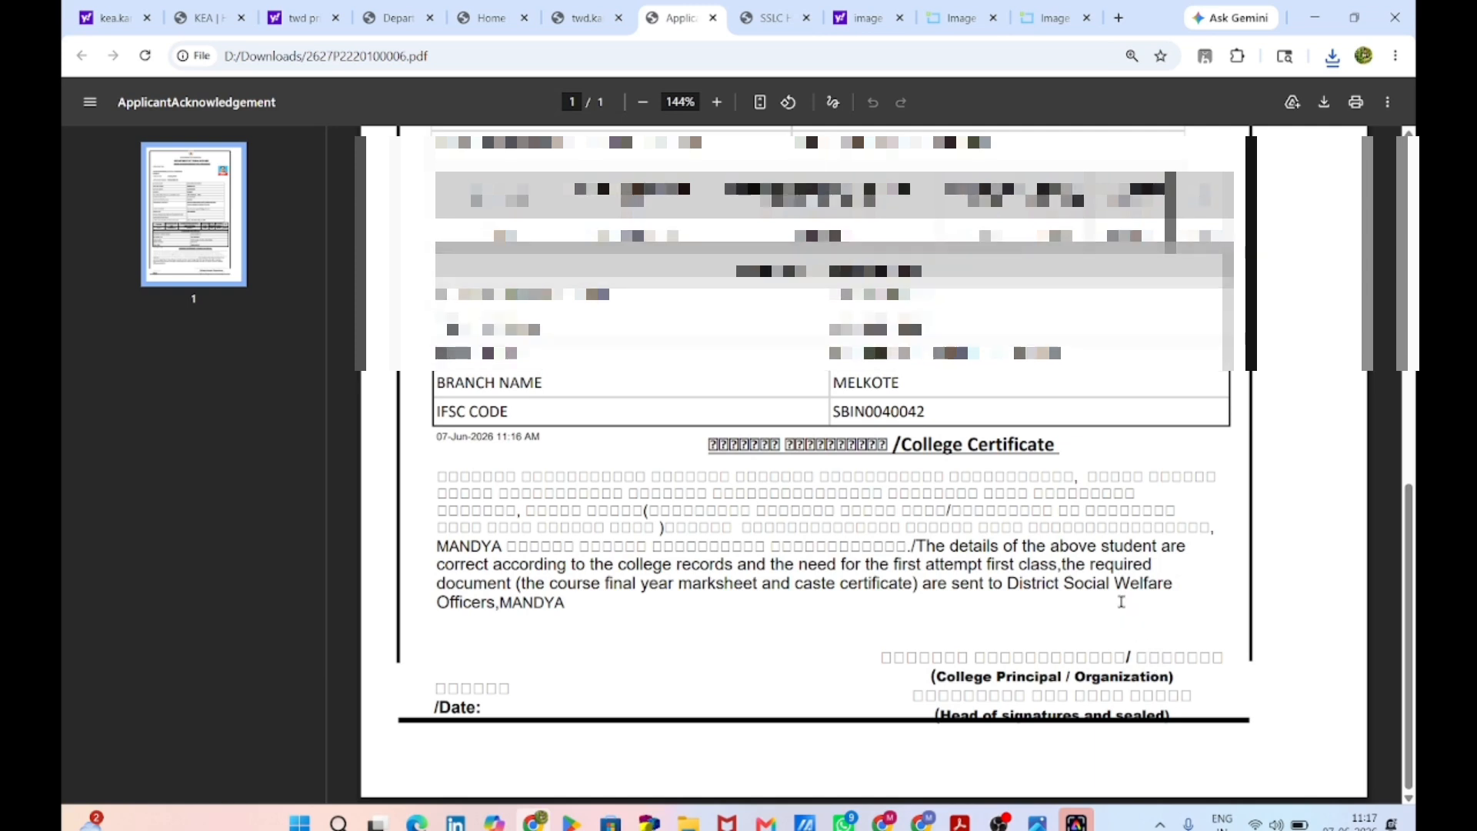